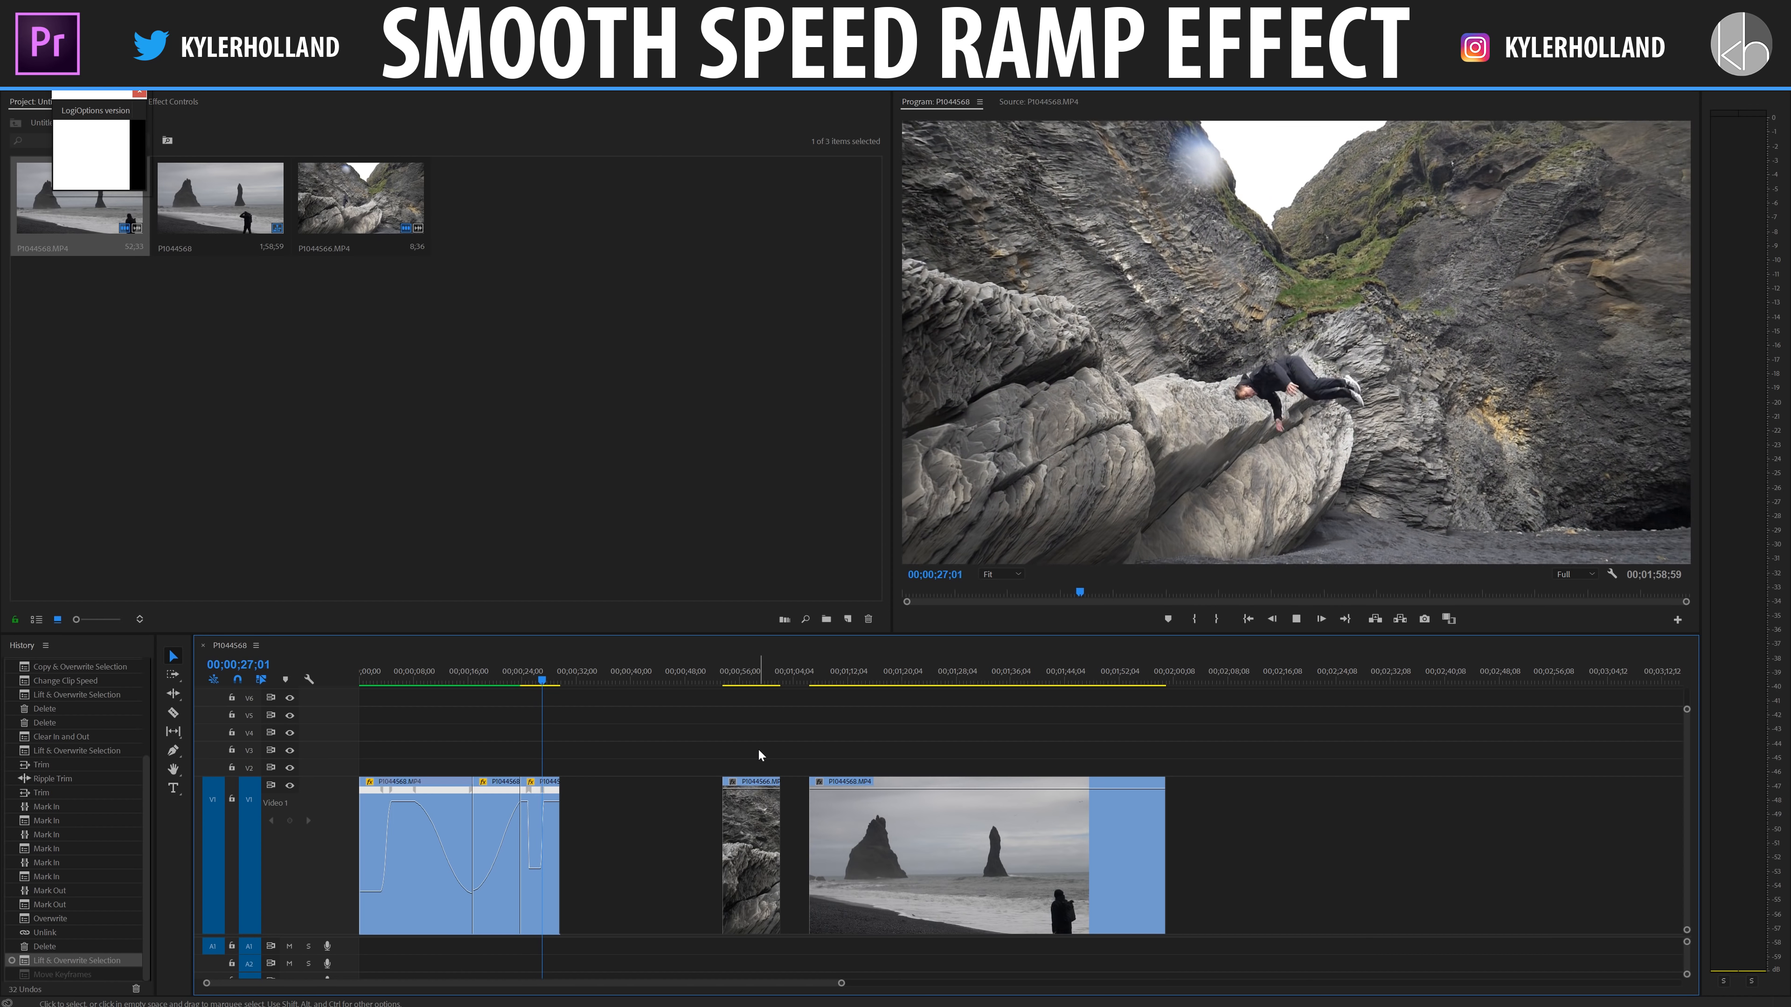
# Play back the rock-jump clip and the beach clip in the sequence to review their normal speed.
pyautogui.press('space')
pyautogui.click(733, 683)
pyautogui.press('space')
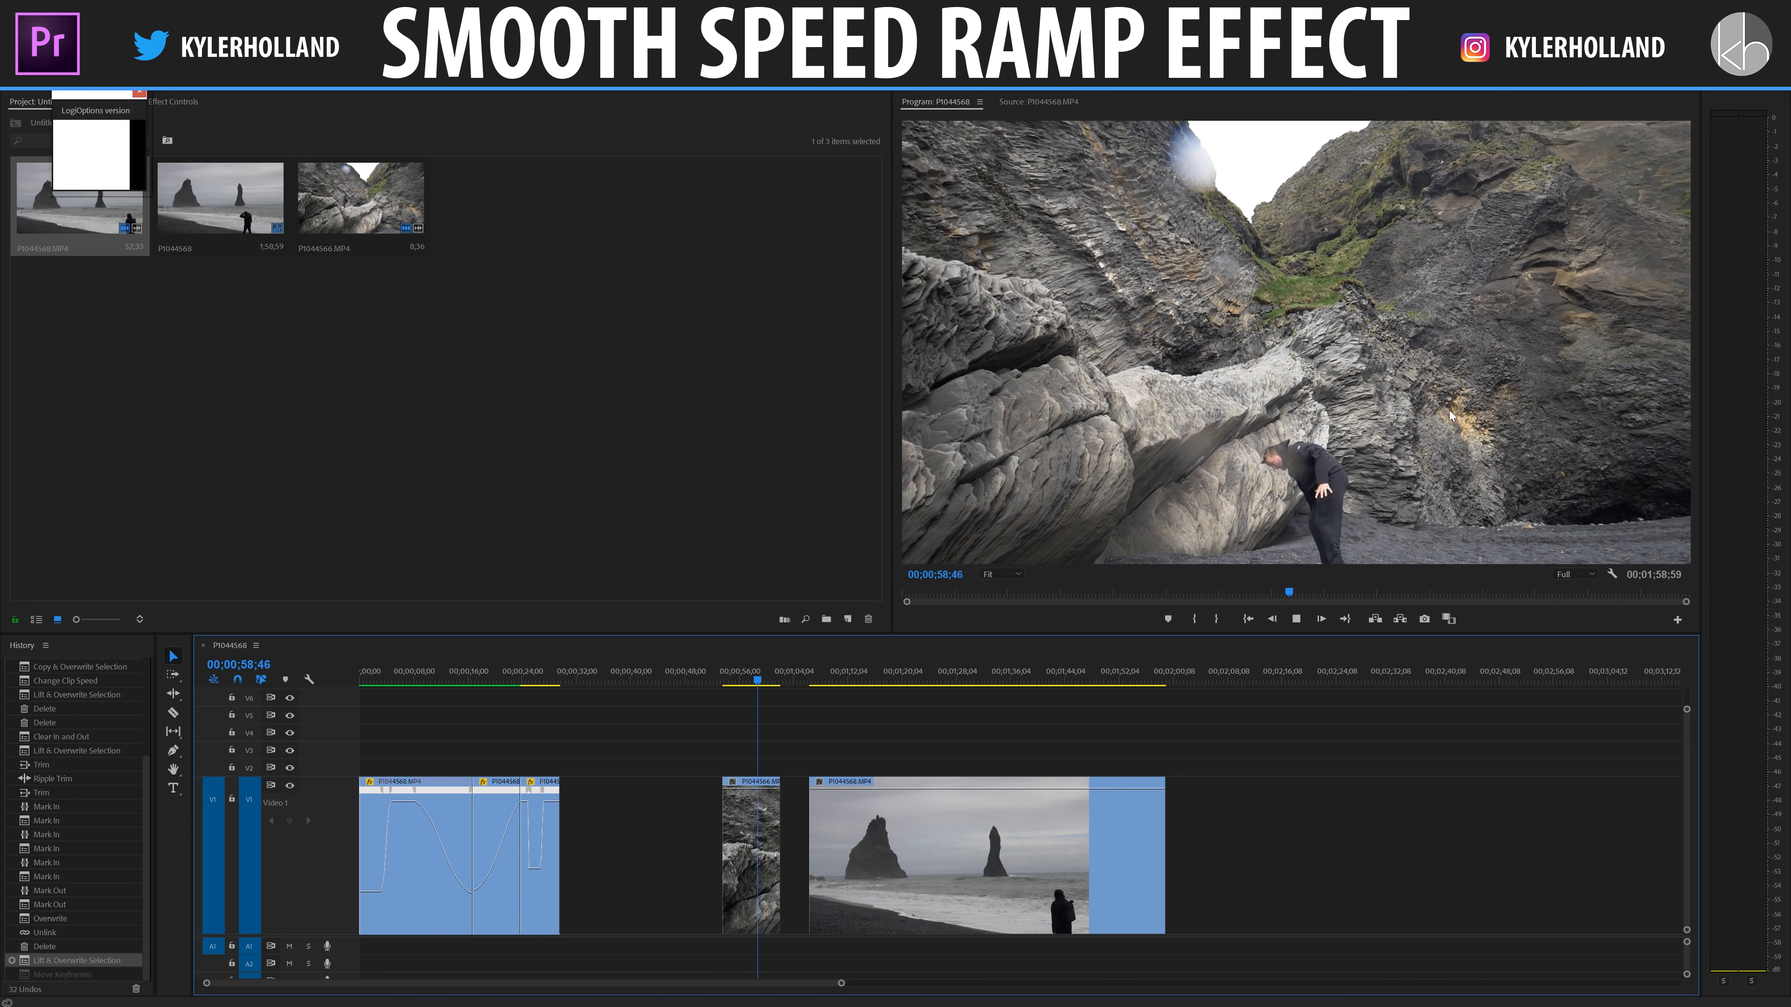
pyautogui.press('space')
pyautogui.click(825, 676)
pyautogui.press('space')
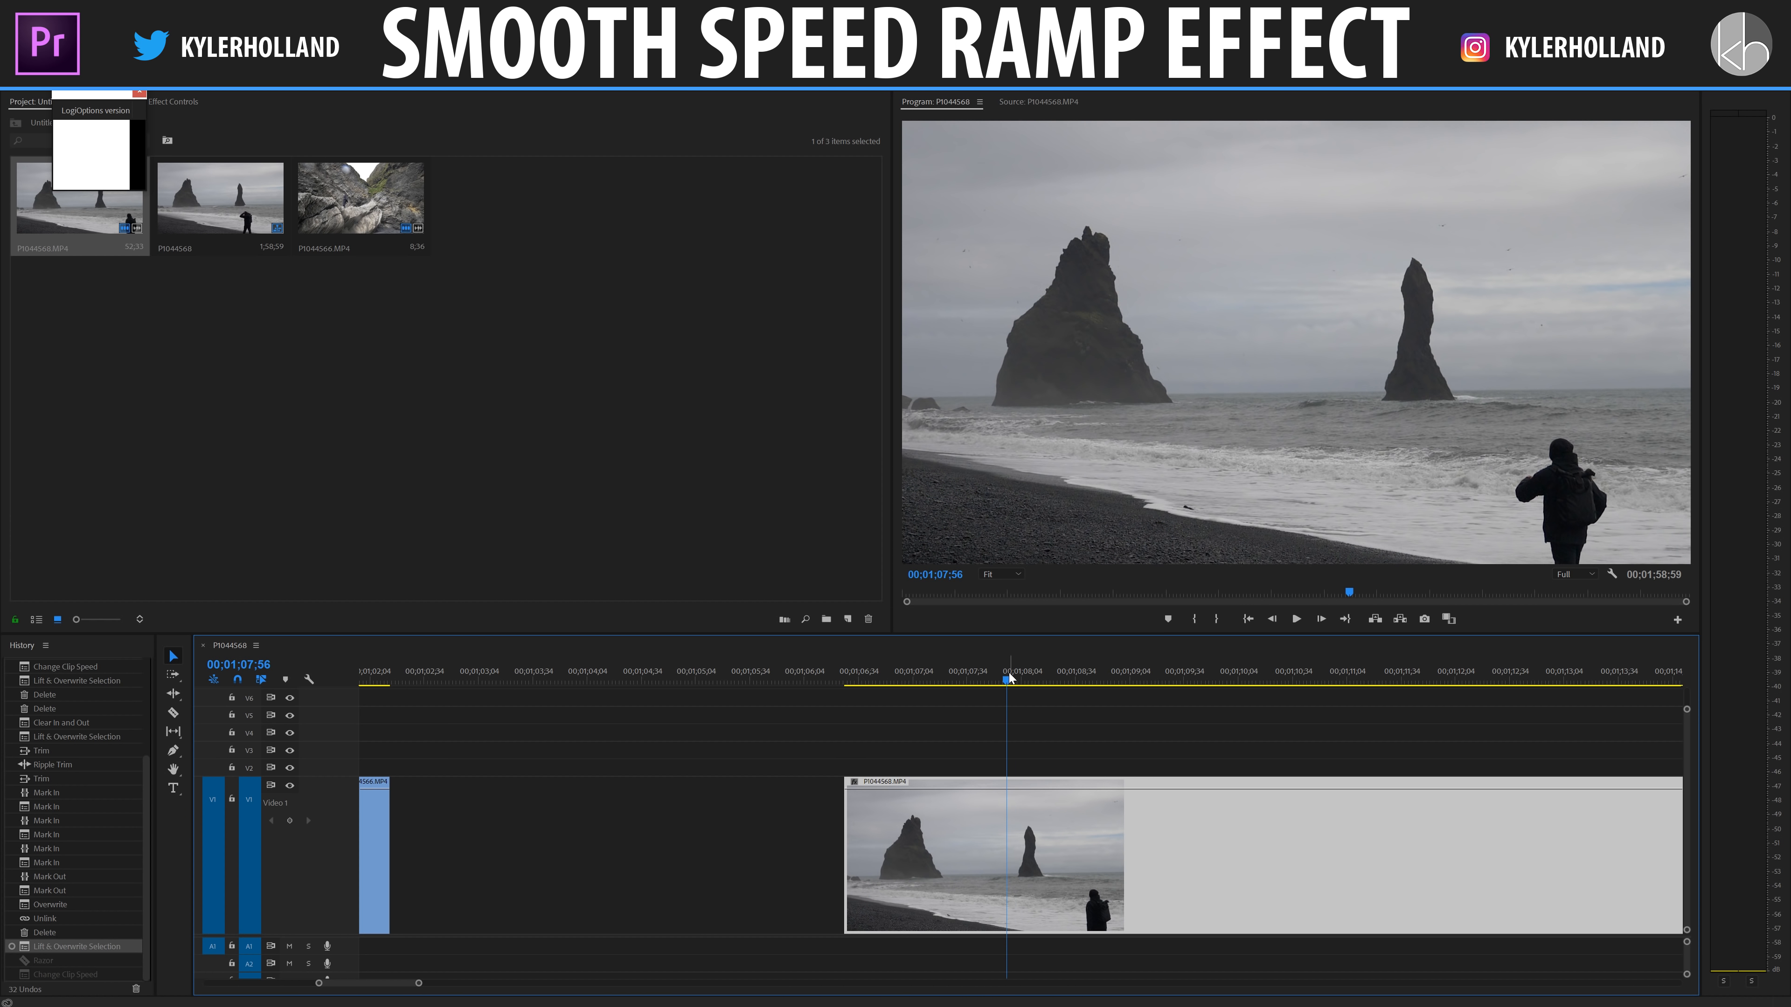
pyautogui.press('space')
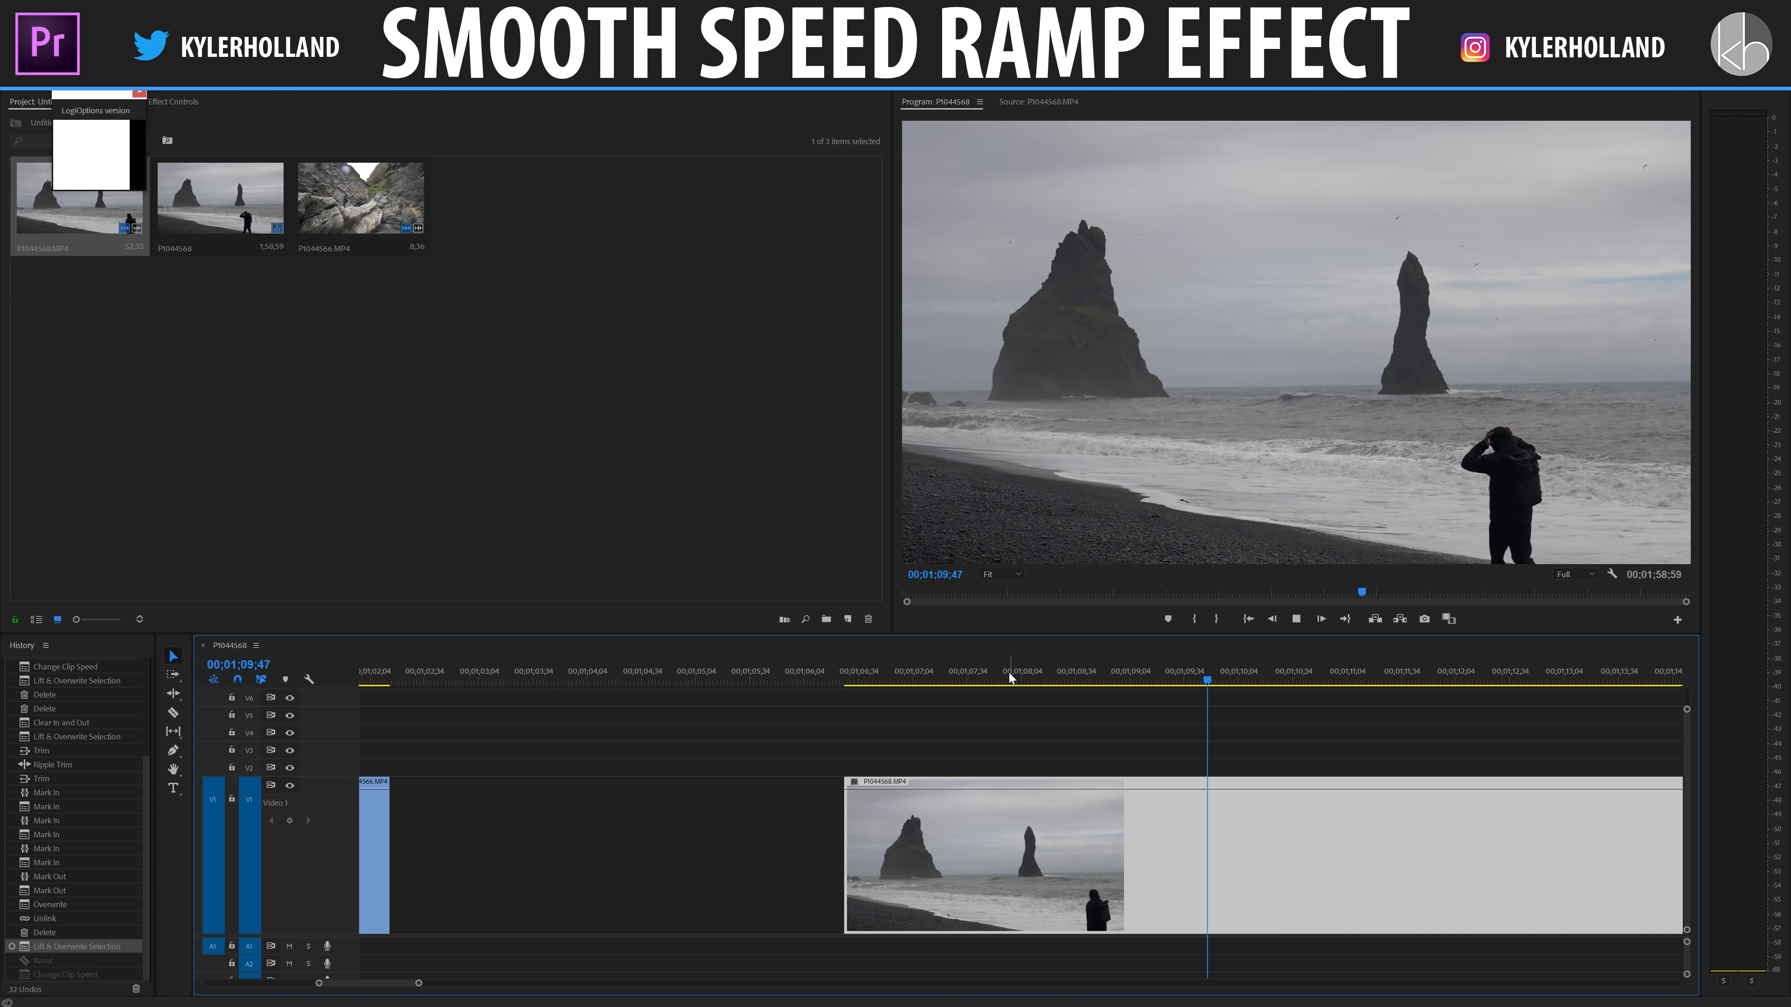
pyautogui.press('space')
# Split the beach clip after its opening portion, set the second piece's speed to 30%, and play across the cut.
pyautogui.press('c')
pyautogui.click(1090, 846)
pyautogui.rightClick(1146, 844)
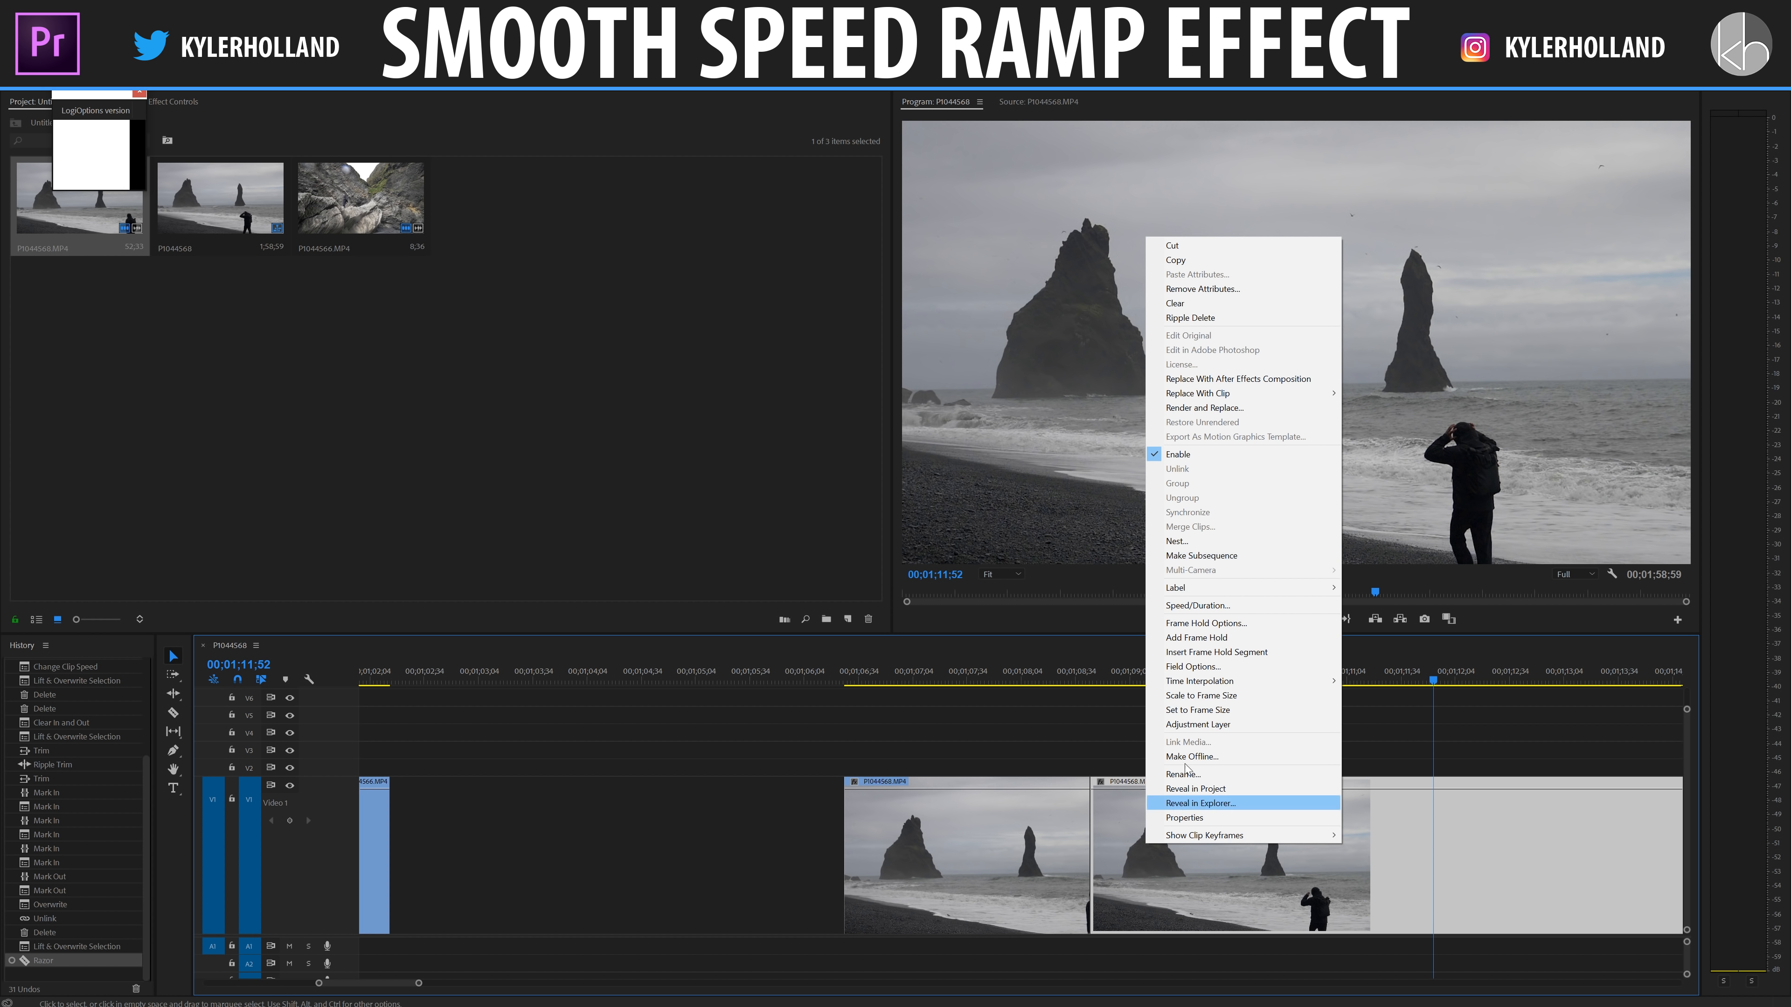
pyautogui.click(1197, 605)
pyautogui.write('30')
pyautogui.press('Return')
pyautogui.press('space')
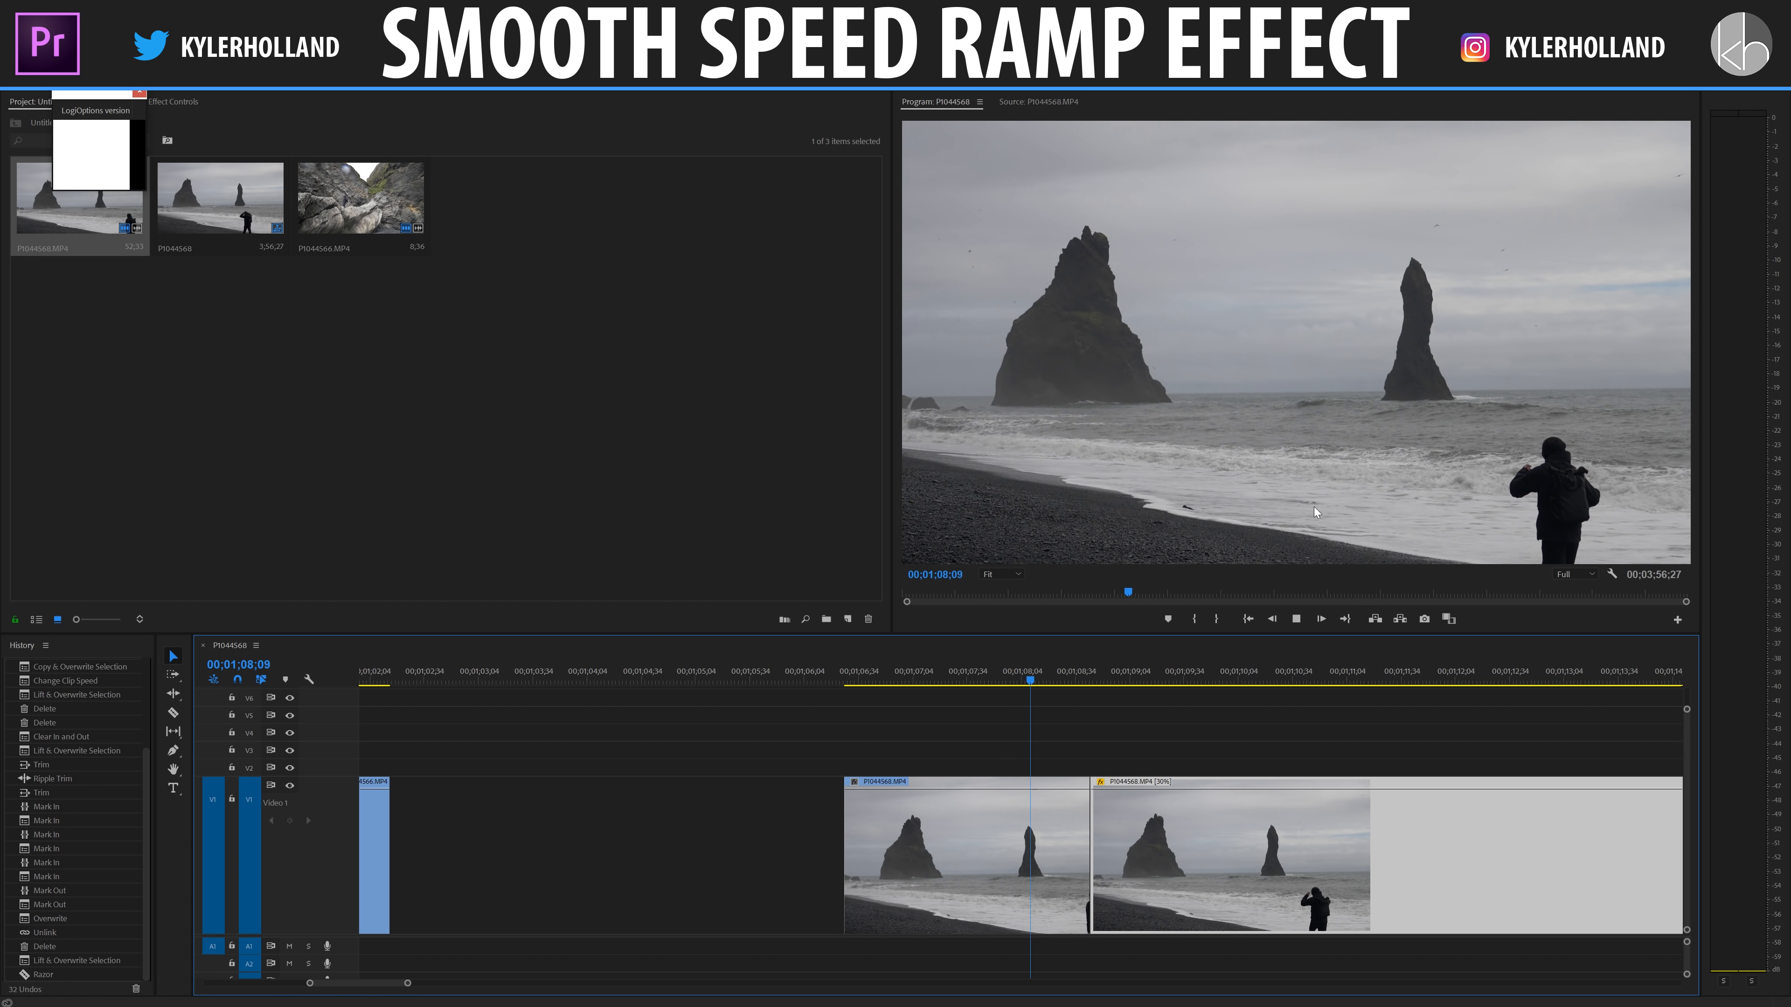
# Stop playback, undo the 30% speed change and the cut, and select the restored beach clip.
pyautogui.press('space')
pyautogui.press('space')
pyautogui.hotkey('ctrl', 'z')
pyautogui.hotkey('ctrl', 'z')
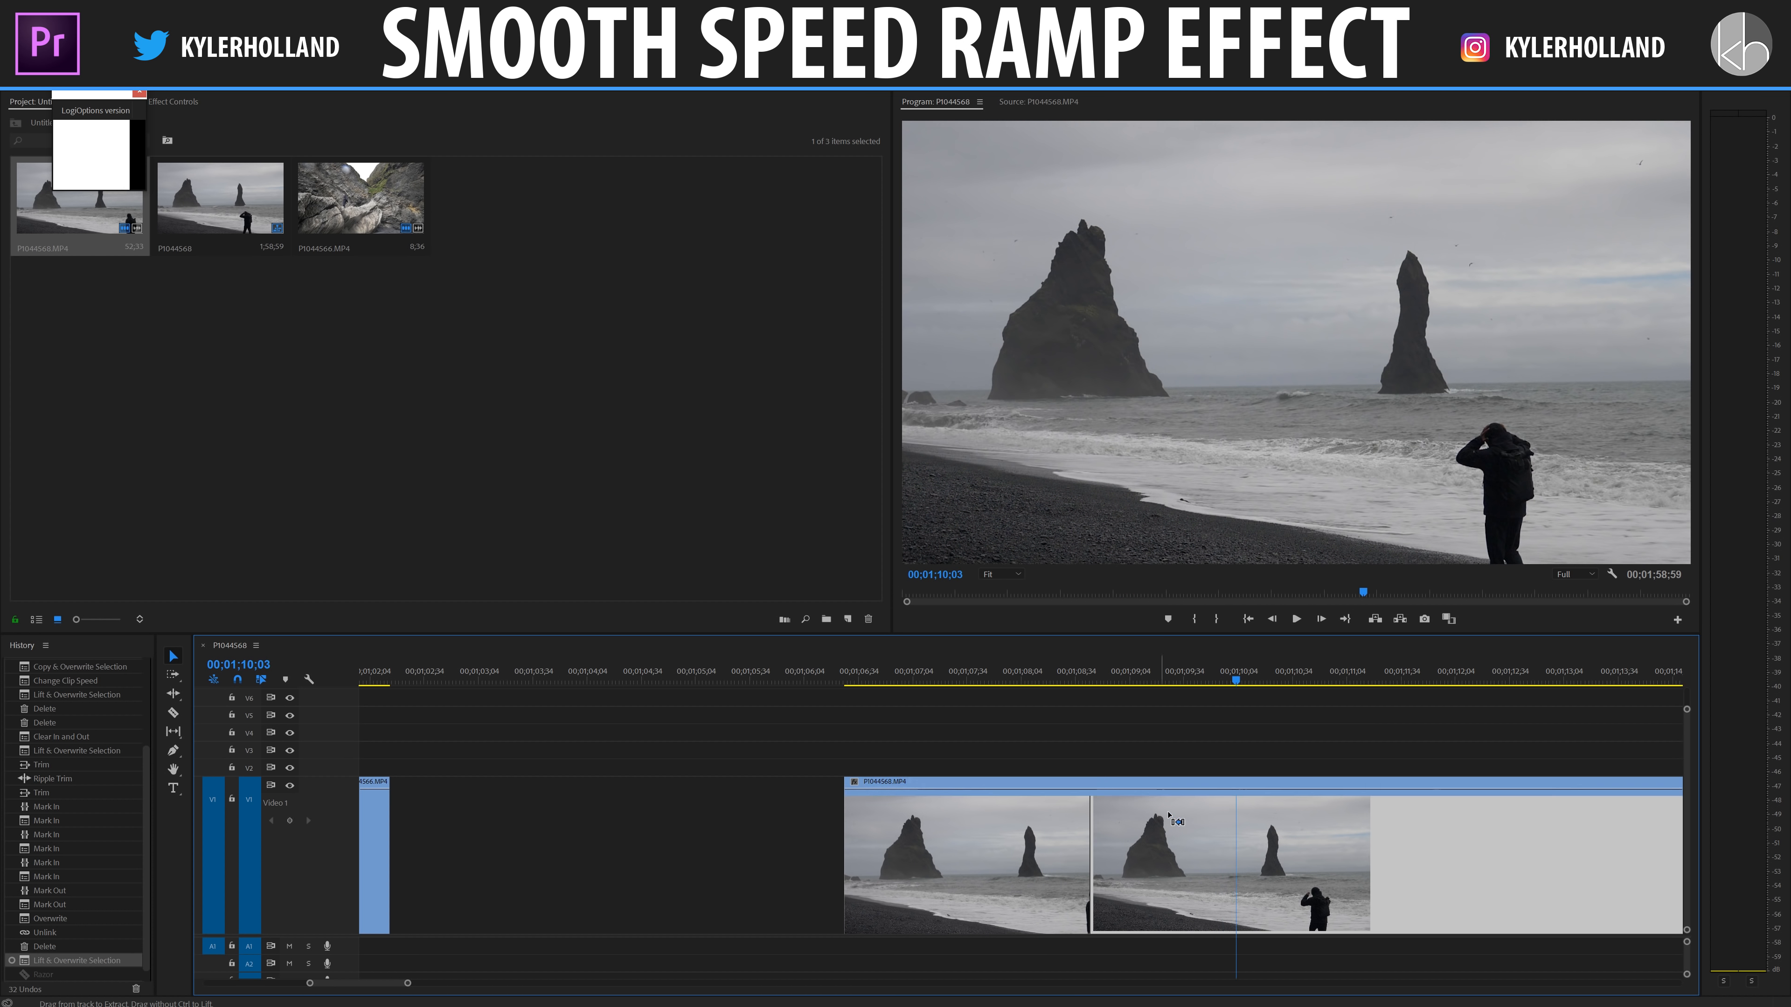
pyautogui.click(1107, 836)
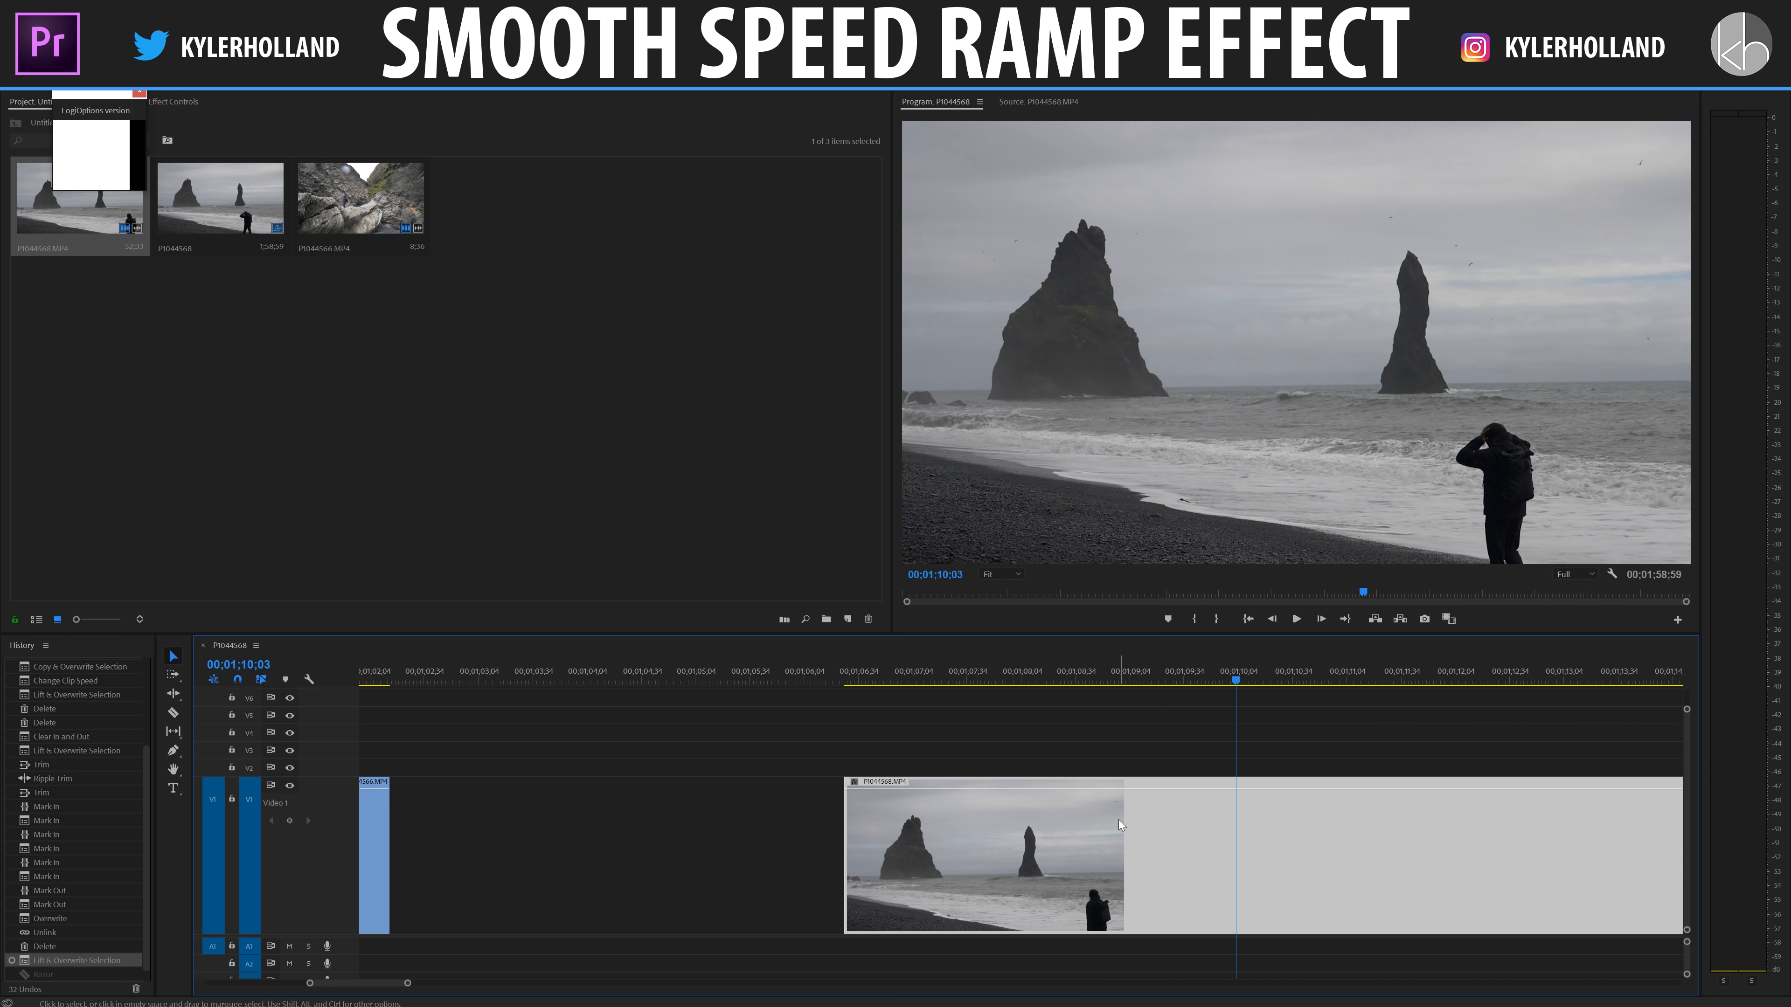
# Set the Video 1 track to a tall height and display the beach clip's Time Remapping speed line.
pyautogui.scroll(-5, 1069, 736)
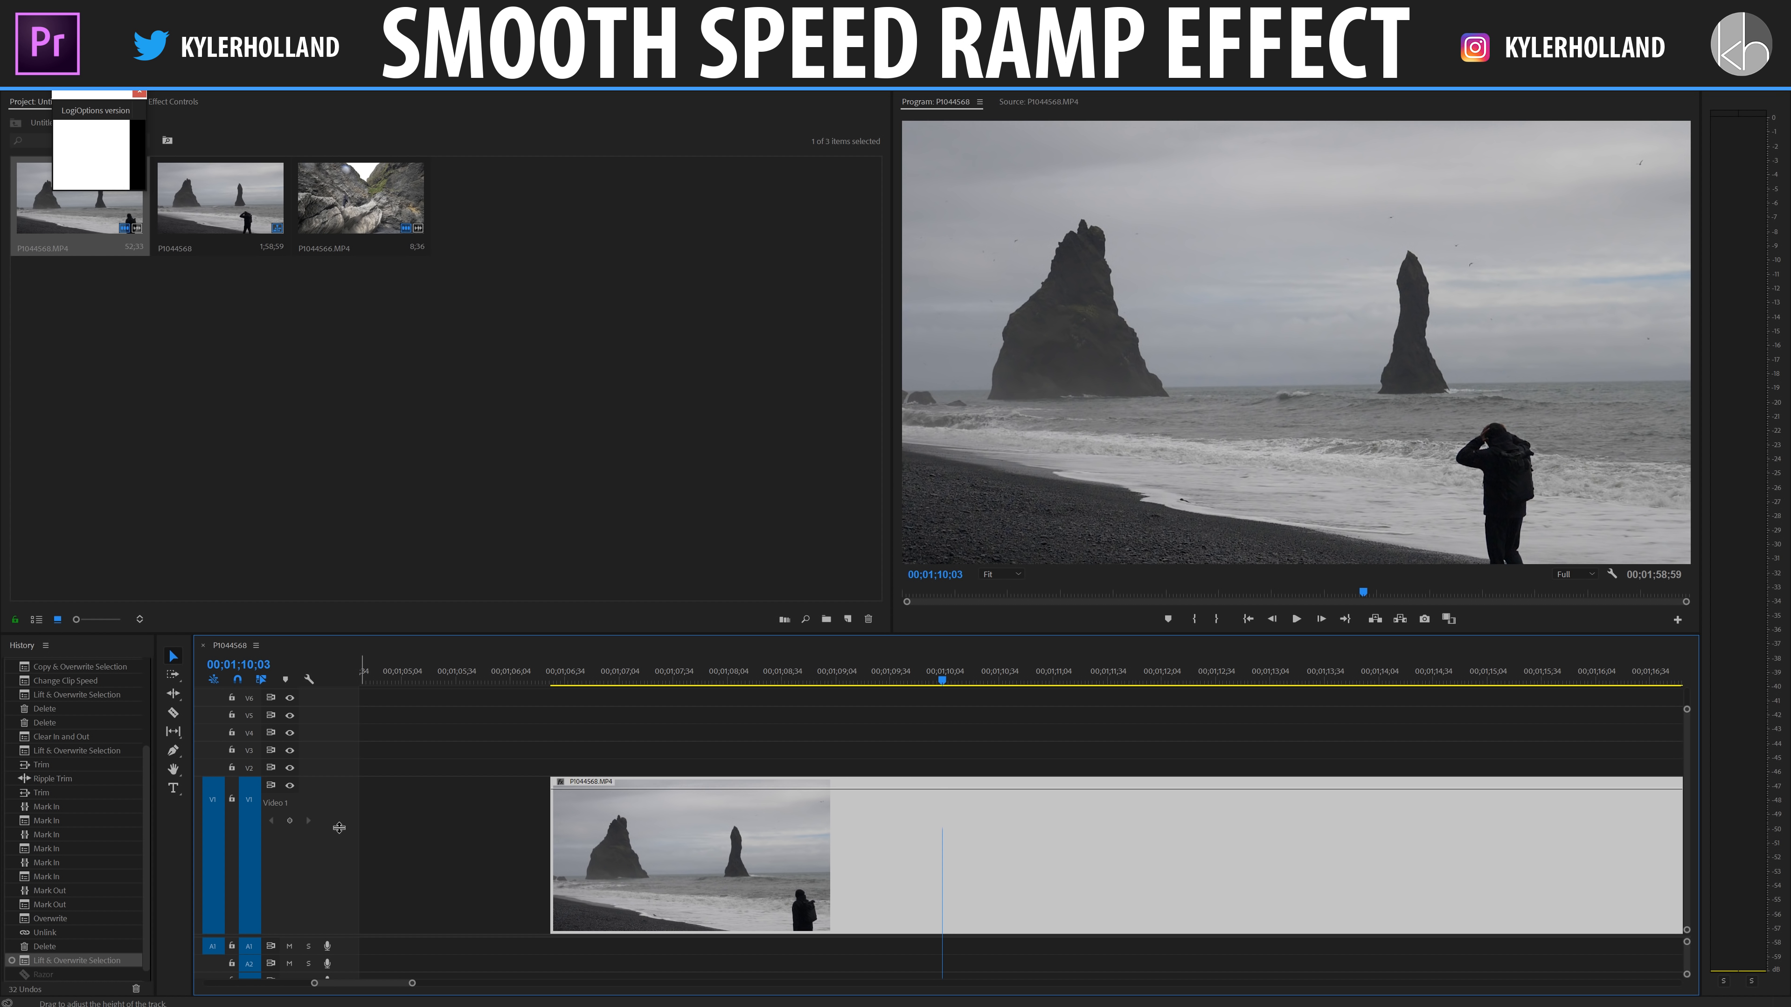
pyautogui.moveTo(339, 827); pyautogui.dragTo(347, 882)
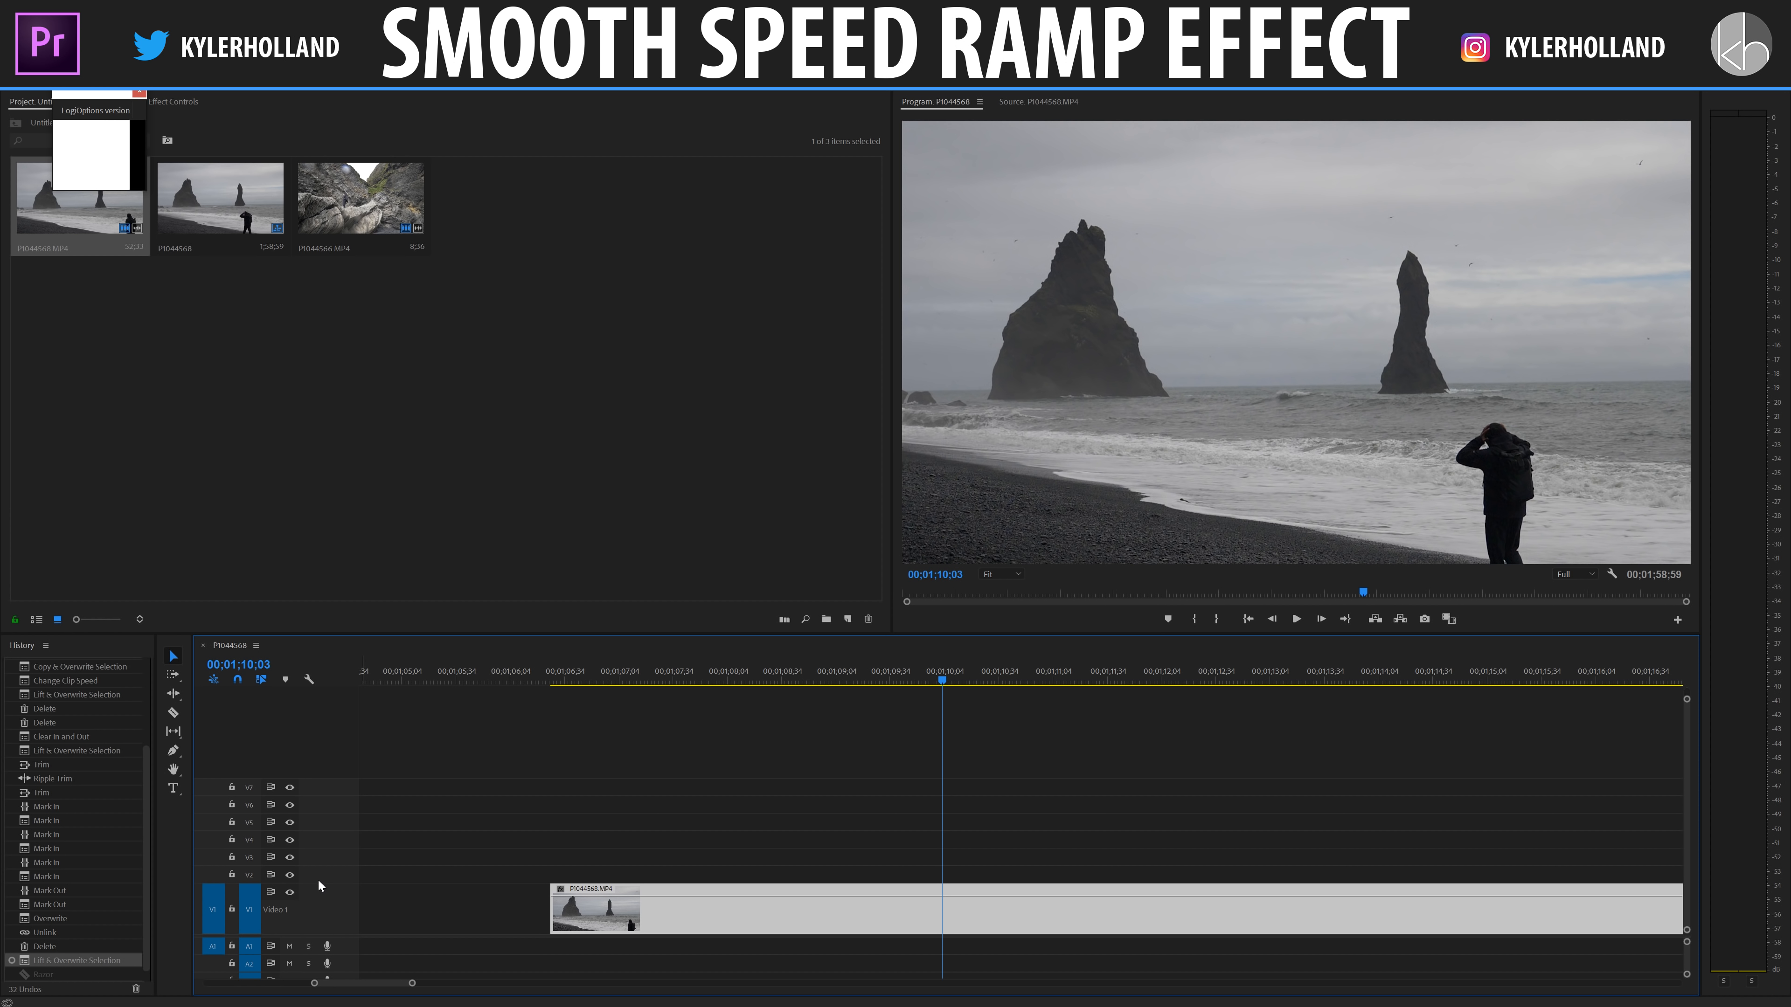
pyautogui.moveTo(318, 884); pyautogui.dragTo(344, 797)
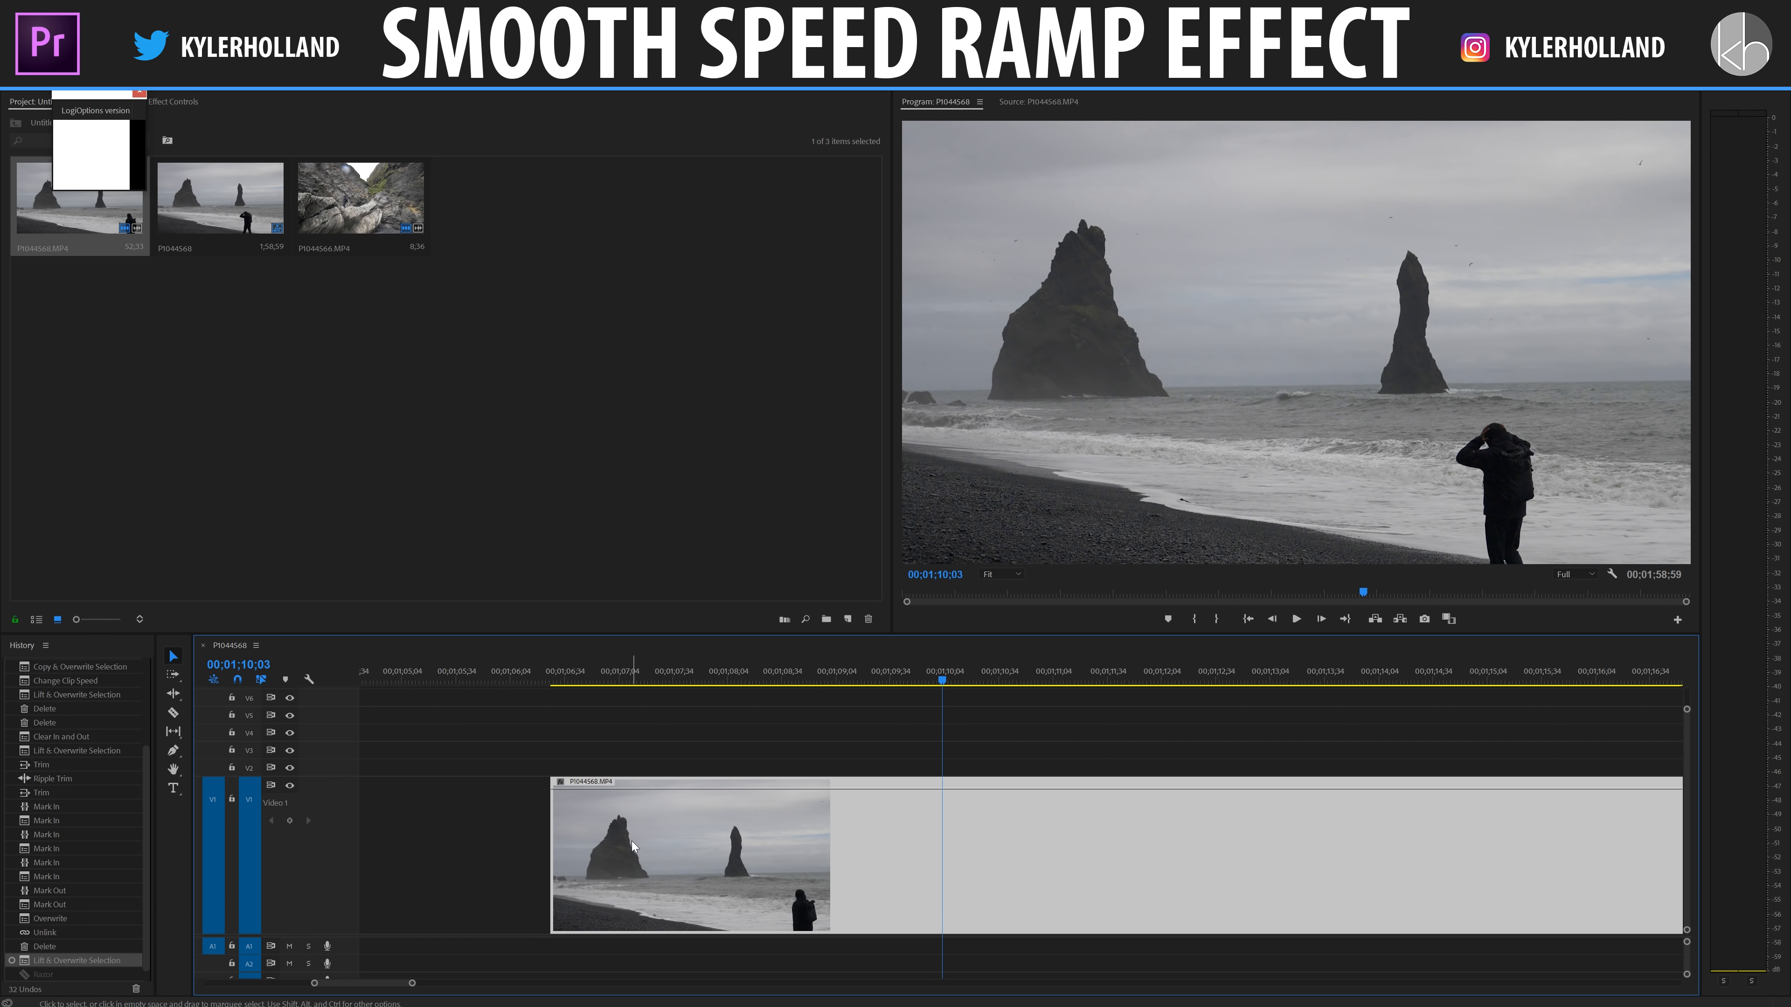
pyautogui.rightClick(562, 784)
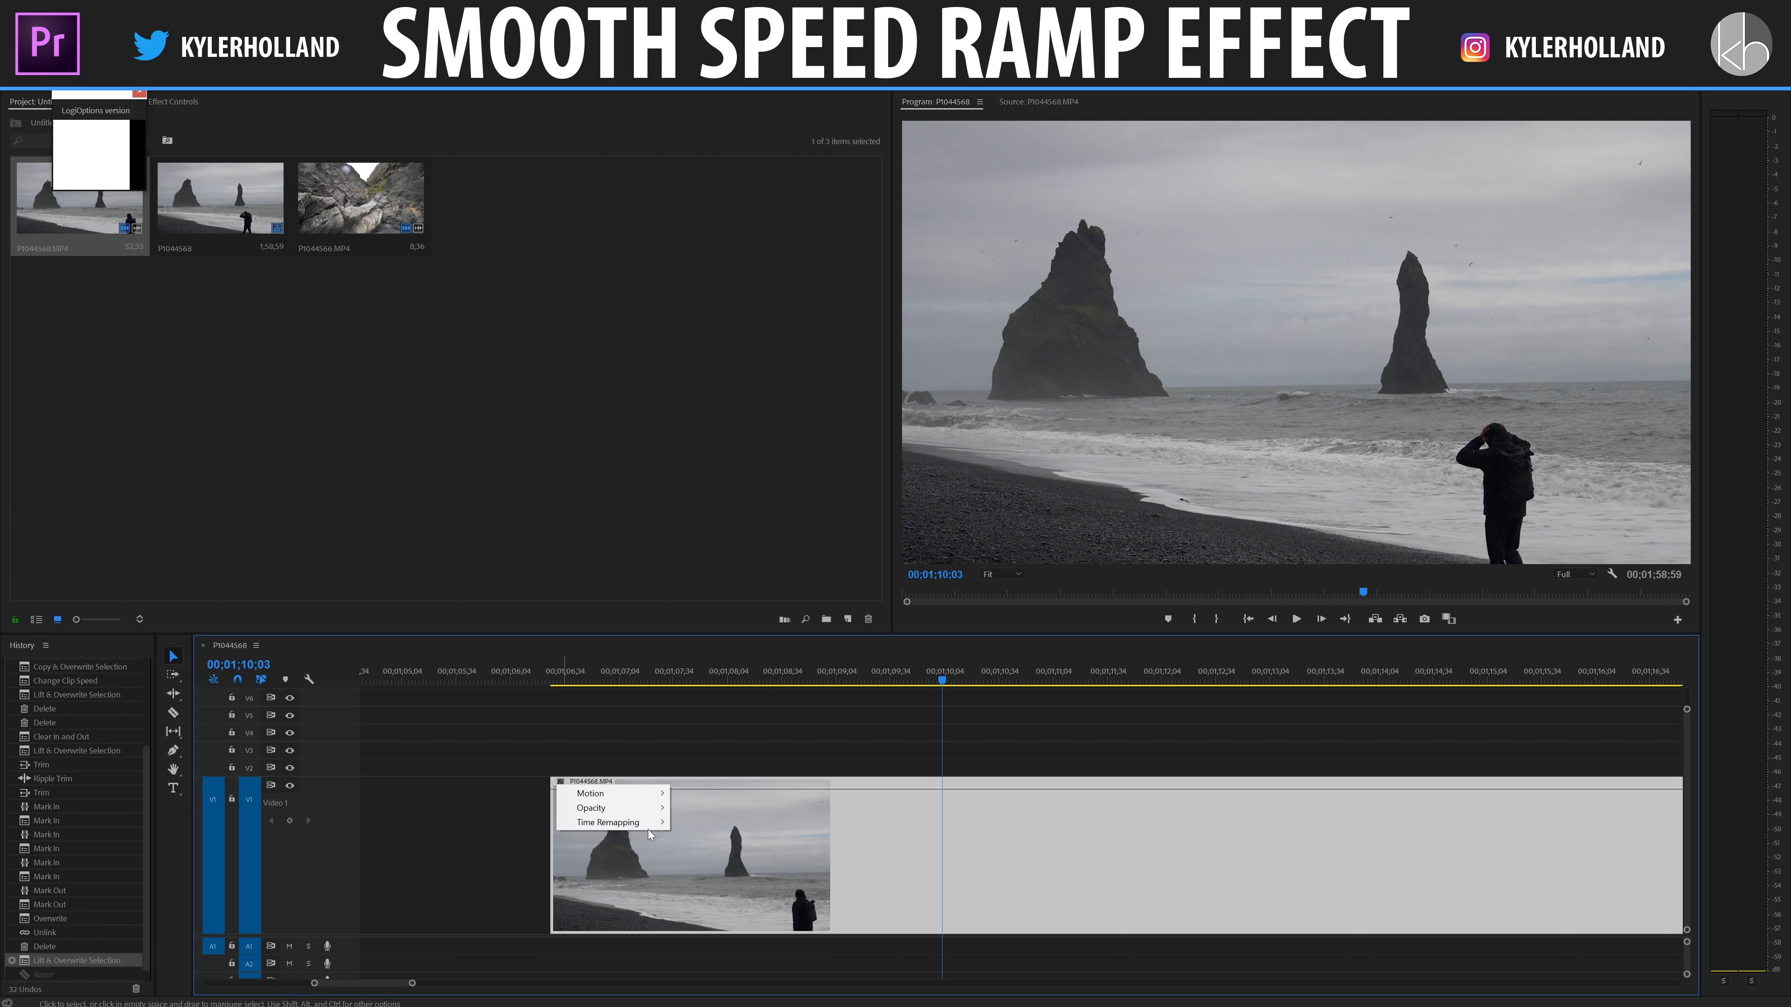
pyautogui.moveTo(649, 828)
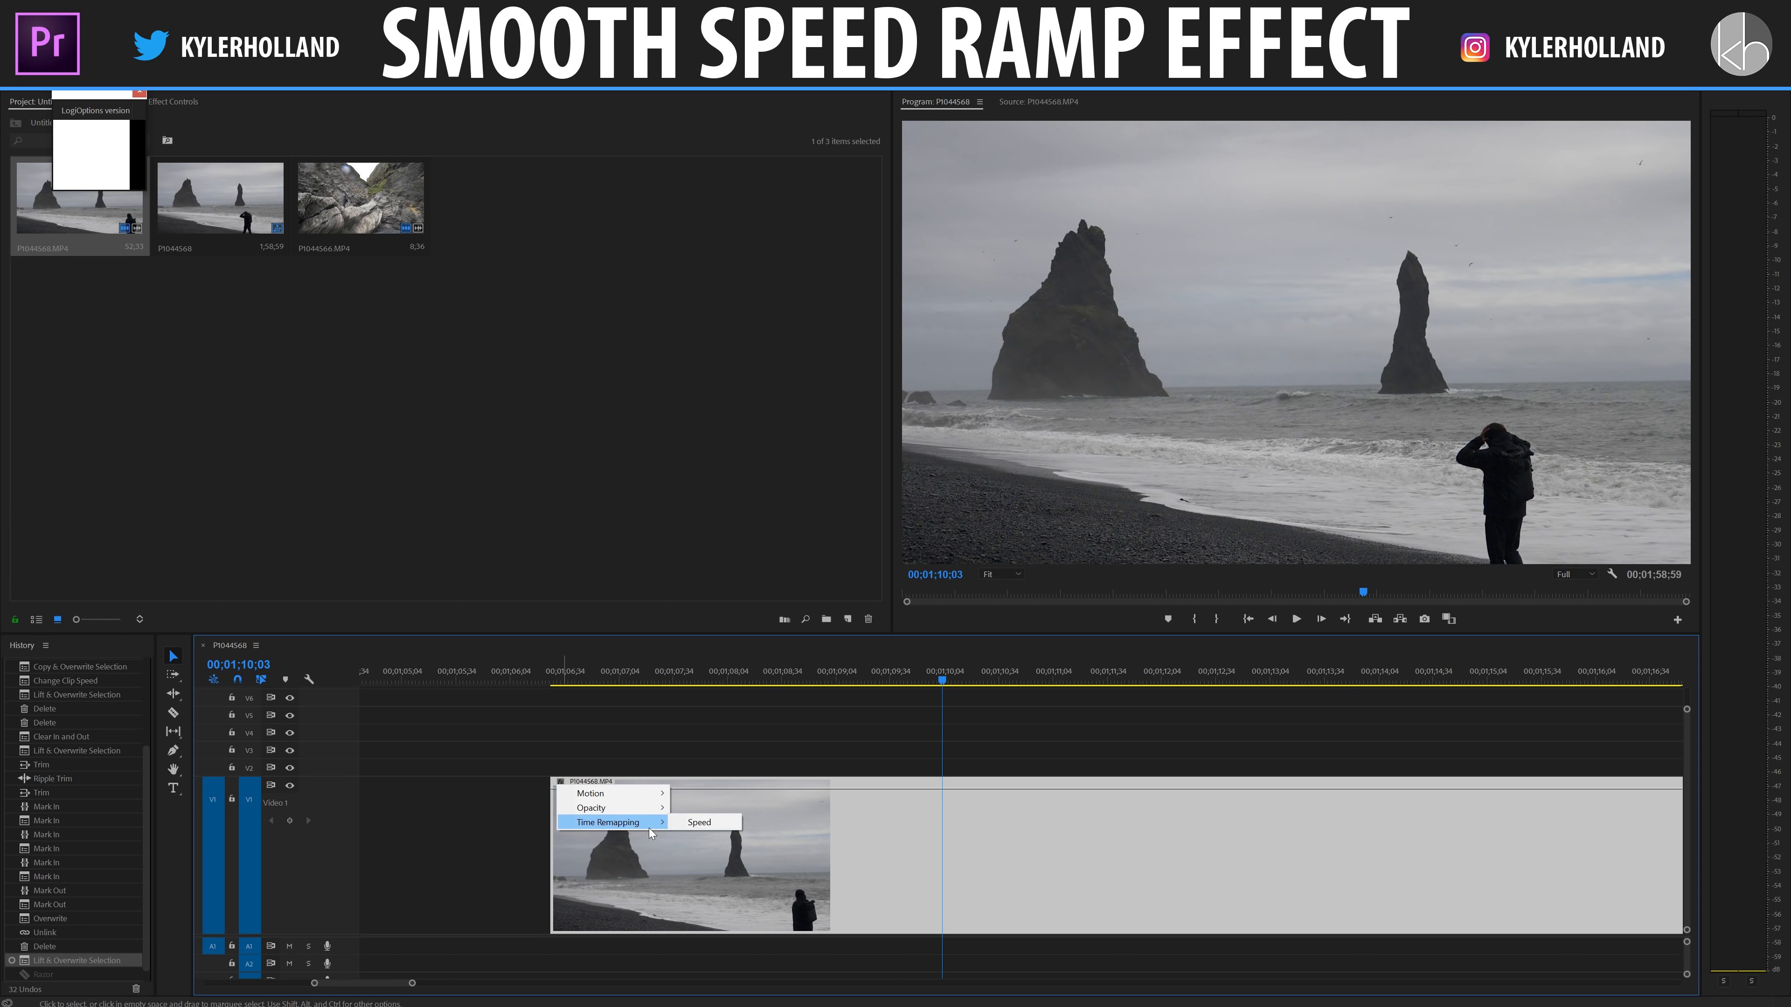
pyautogui.click(689, 823)
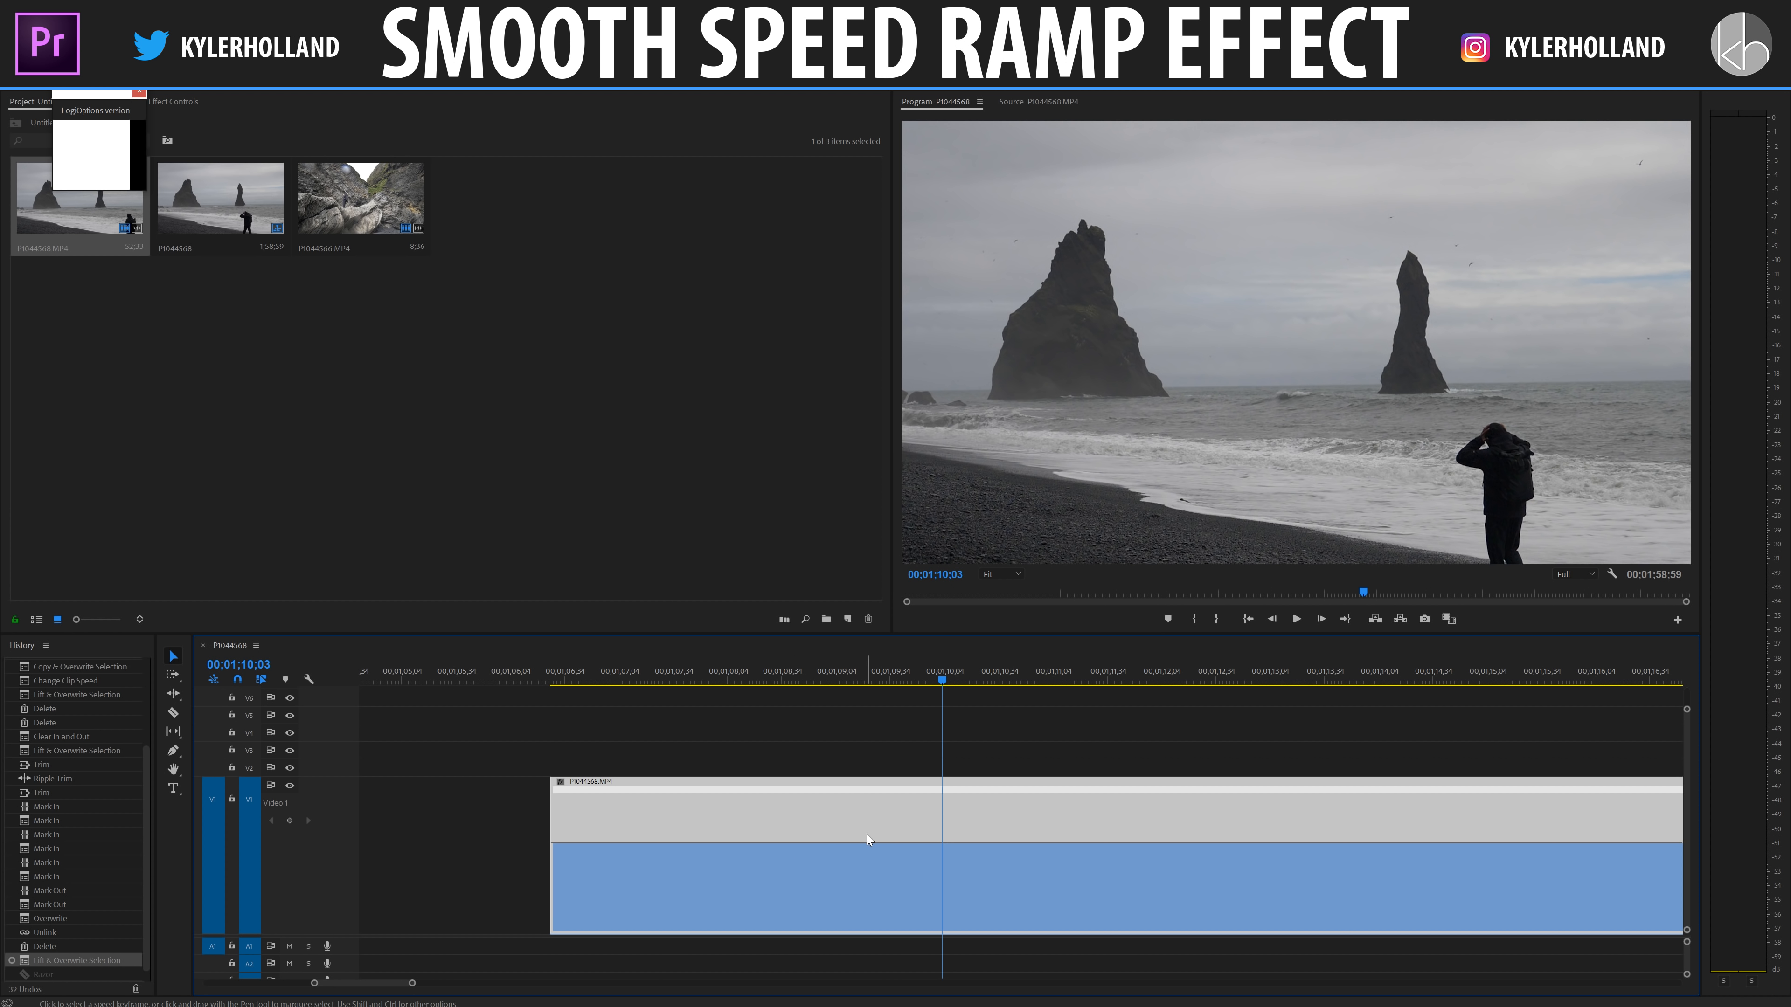
# Raise the beach clip's overall speed to about 302% with its speed line and play the result.
pyautogui.moveTo(1008, 843); pyautogui.dragTo(1009, 808)
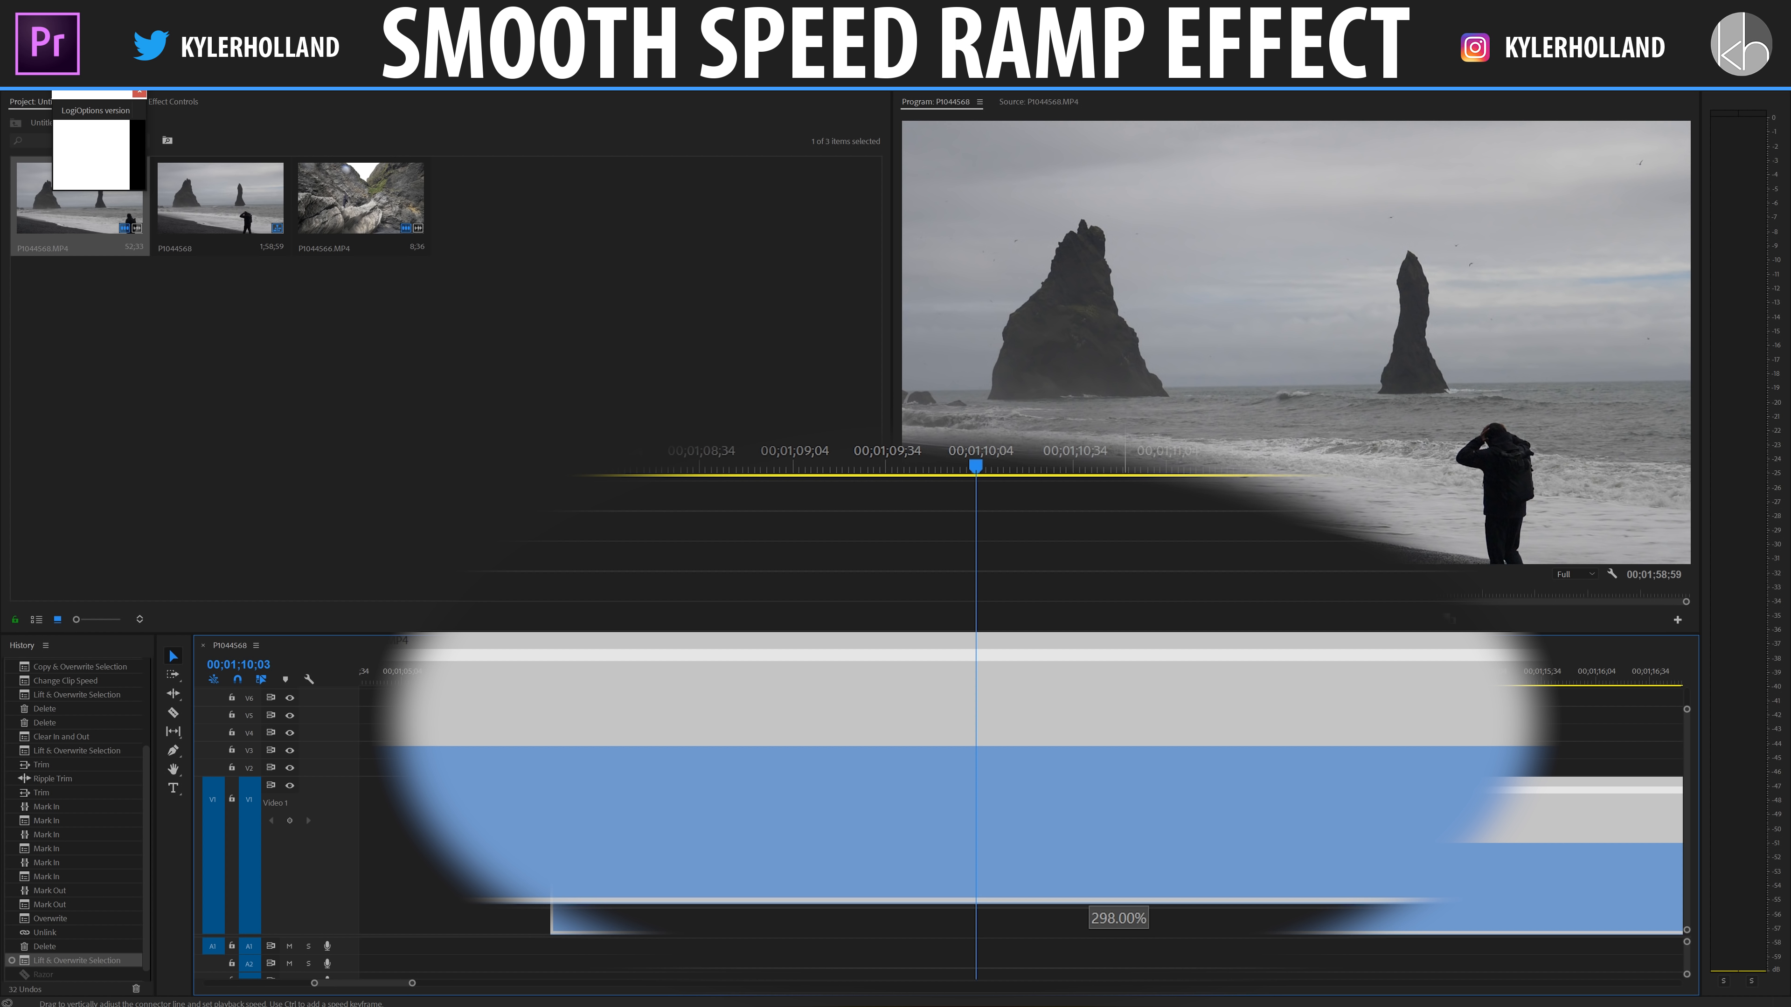
pyautogui.moveTo(1009, 804); pyautogui.dragTo(1009, 803)
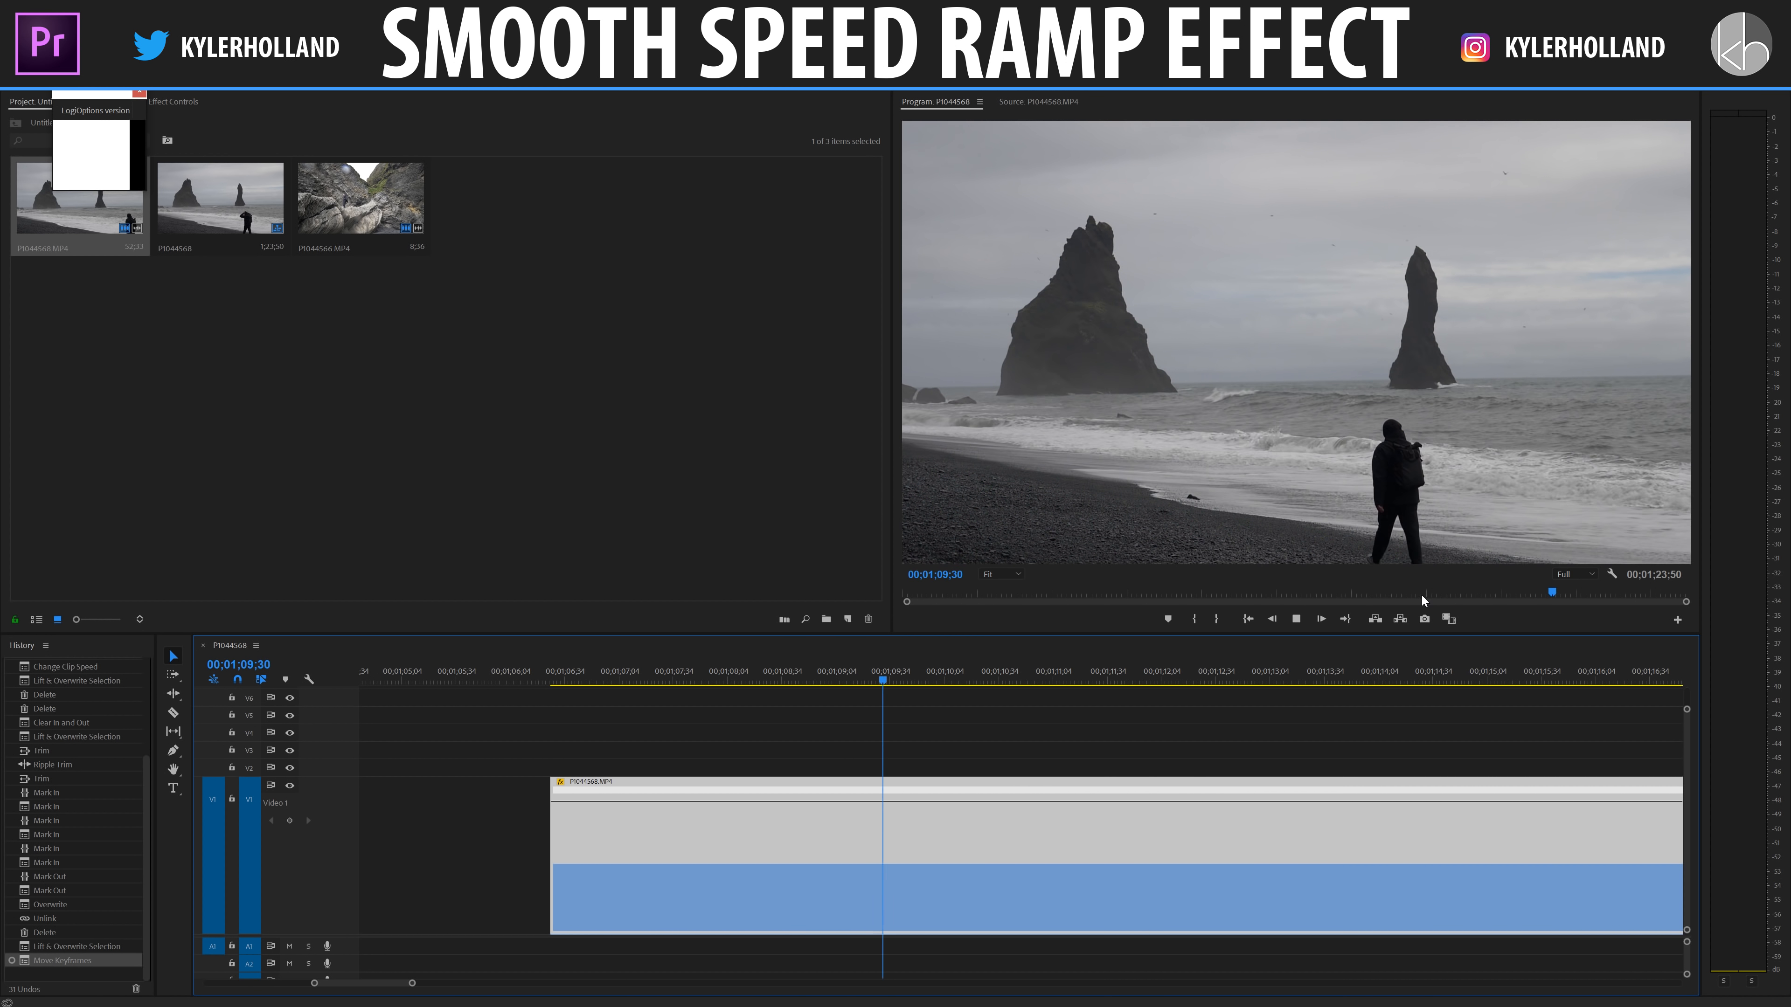
pyautogui.press('space')
# Try slowing the whole beach clip far down with its speed line, preview it, and undo that change.
pyautogui.moveTo(971, 802); pyautogui.dragTo(972, 884)
pyautogui.press('space')
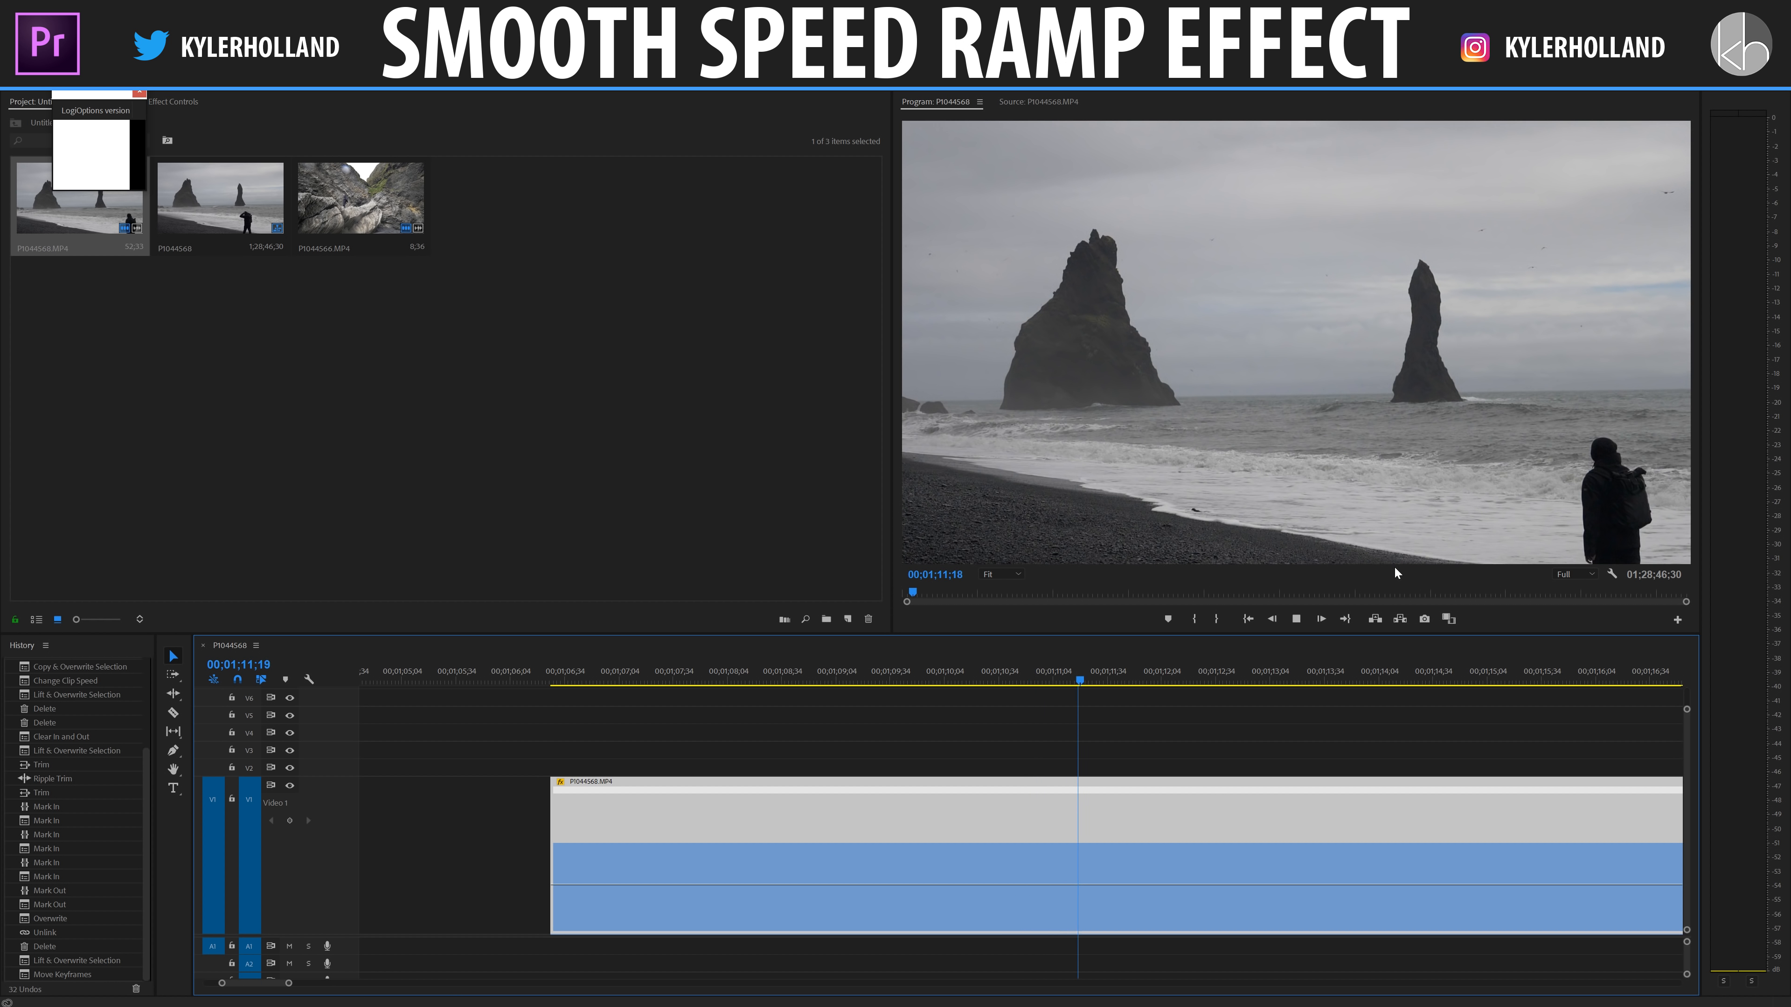
pyautogui.press('space')
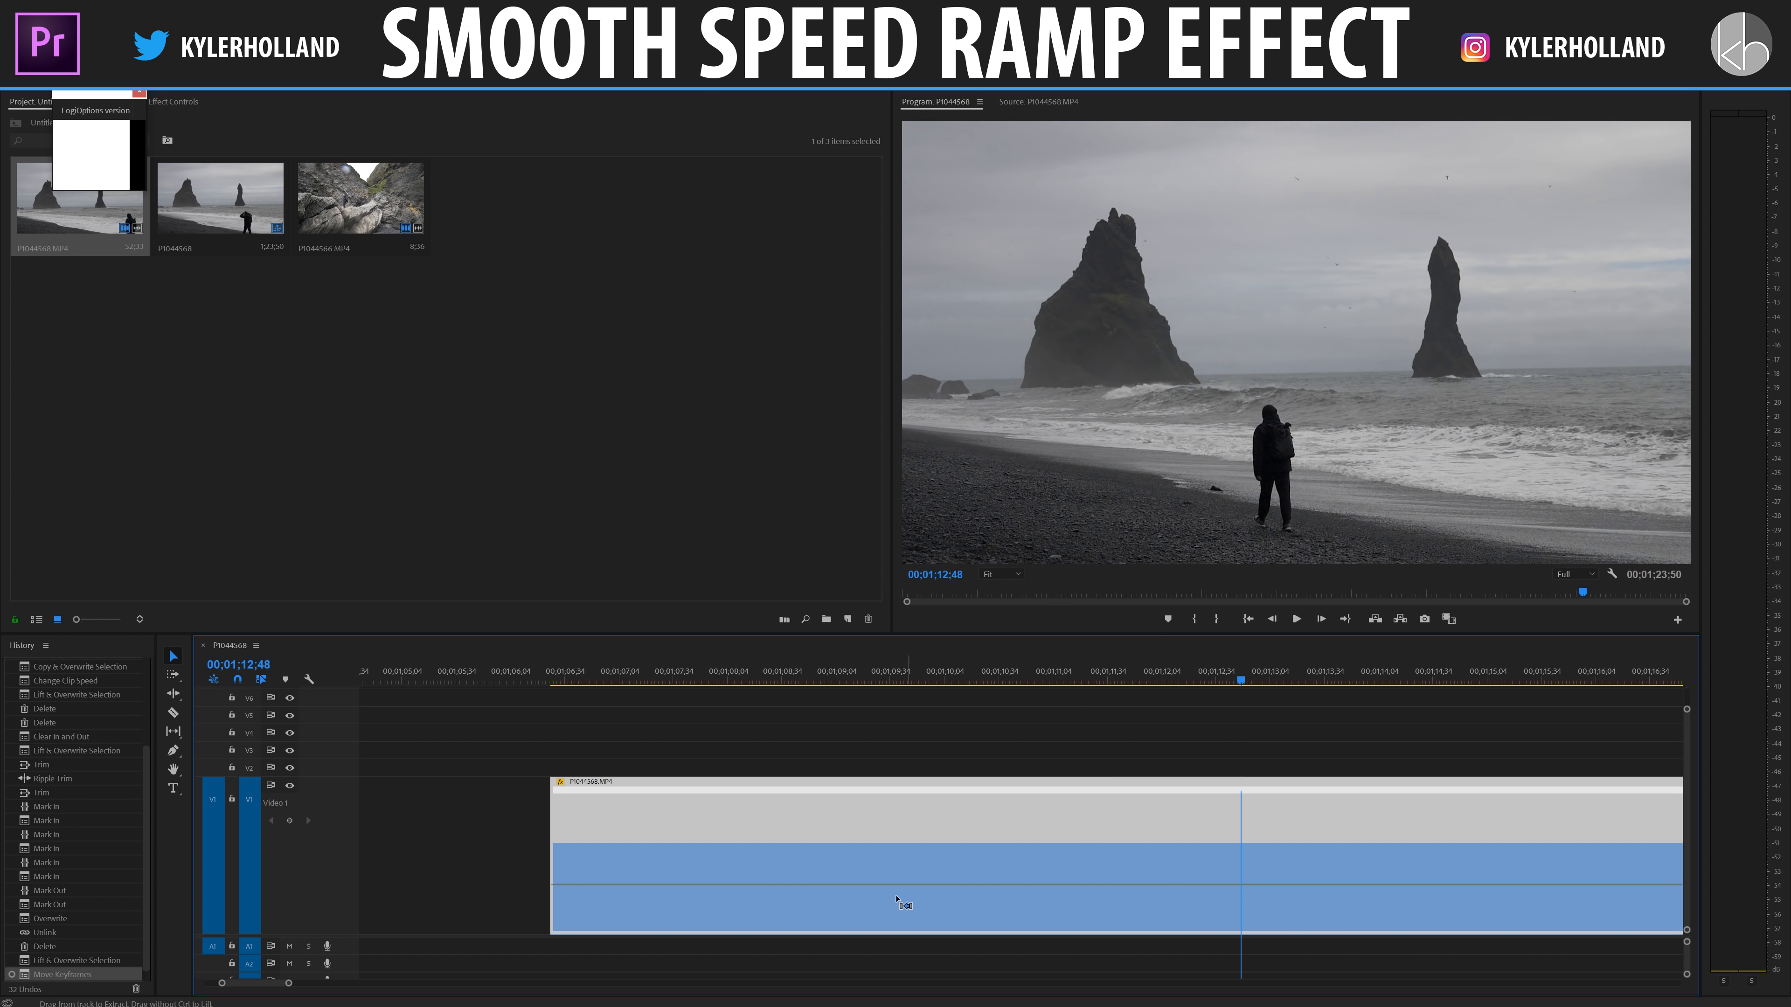
pyautogui.hotkey('ctrl', 'z')
# Play the sped-up clip to 00;01;09;46 and add a Time Remapping speed keyframe there.
pyautogui.press('space')
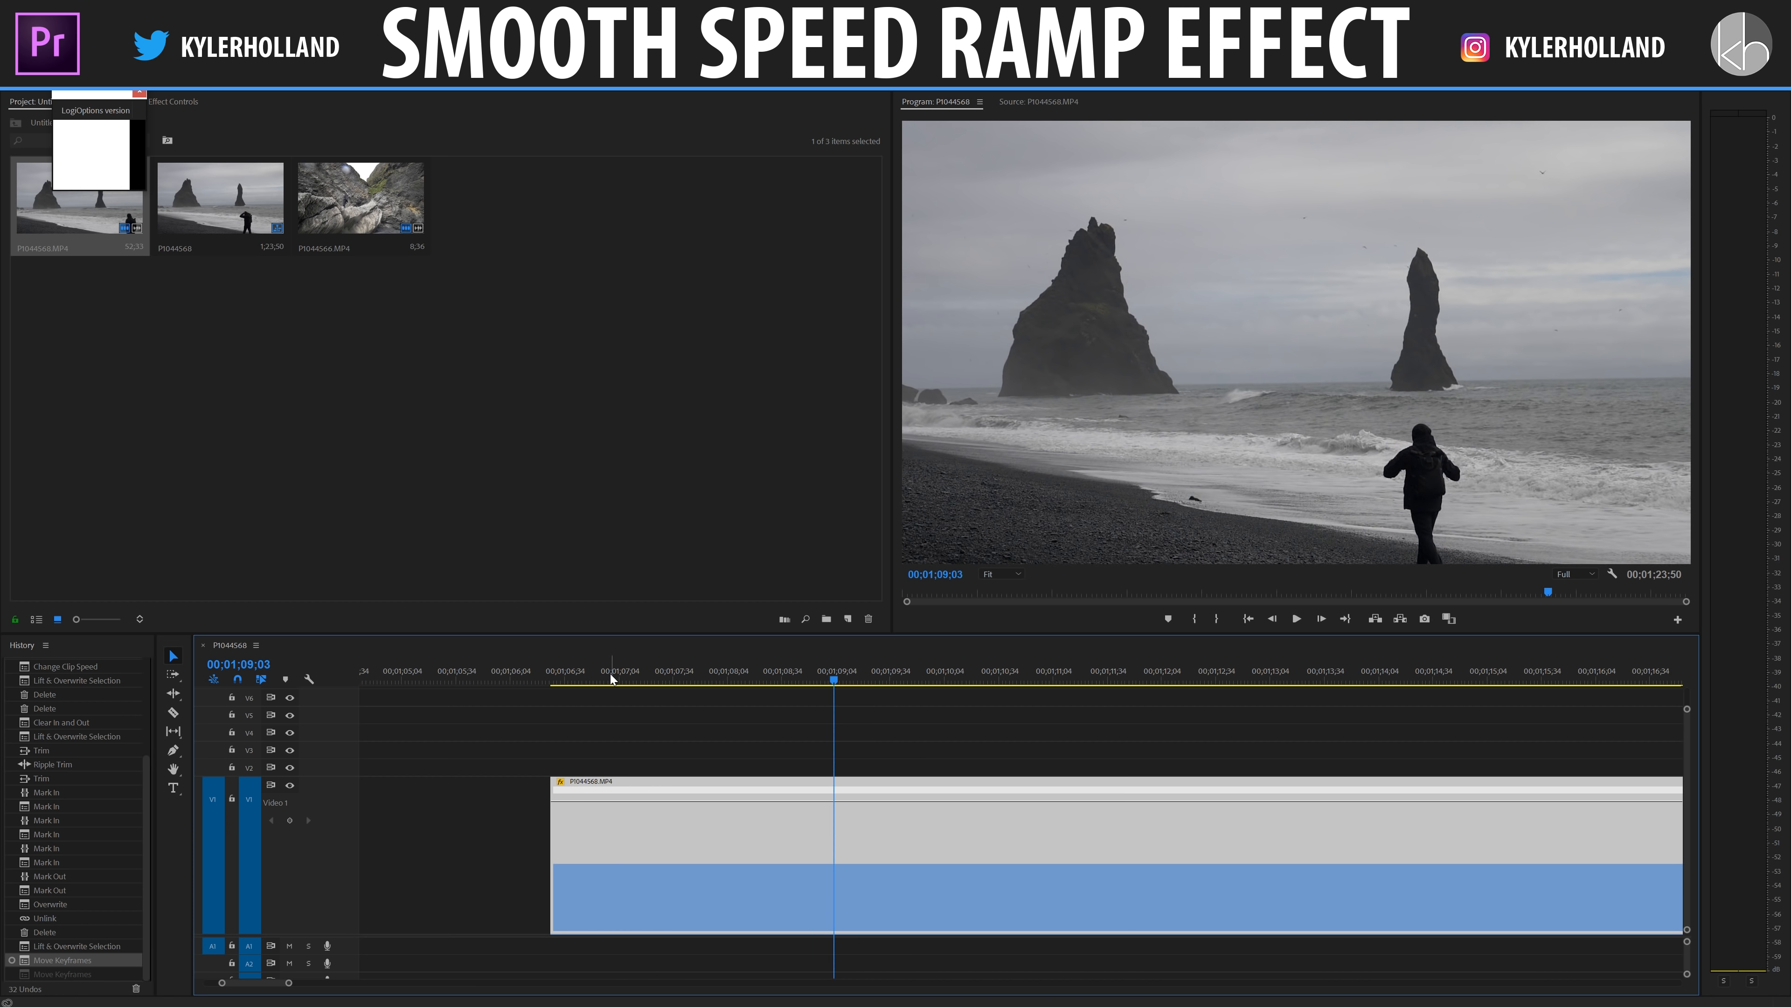
pyautogui.press('space')
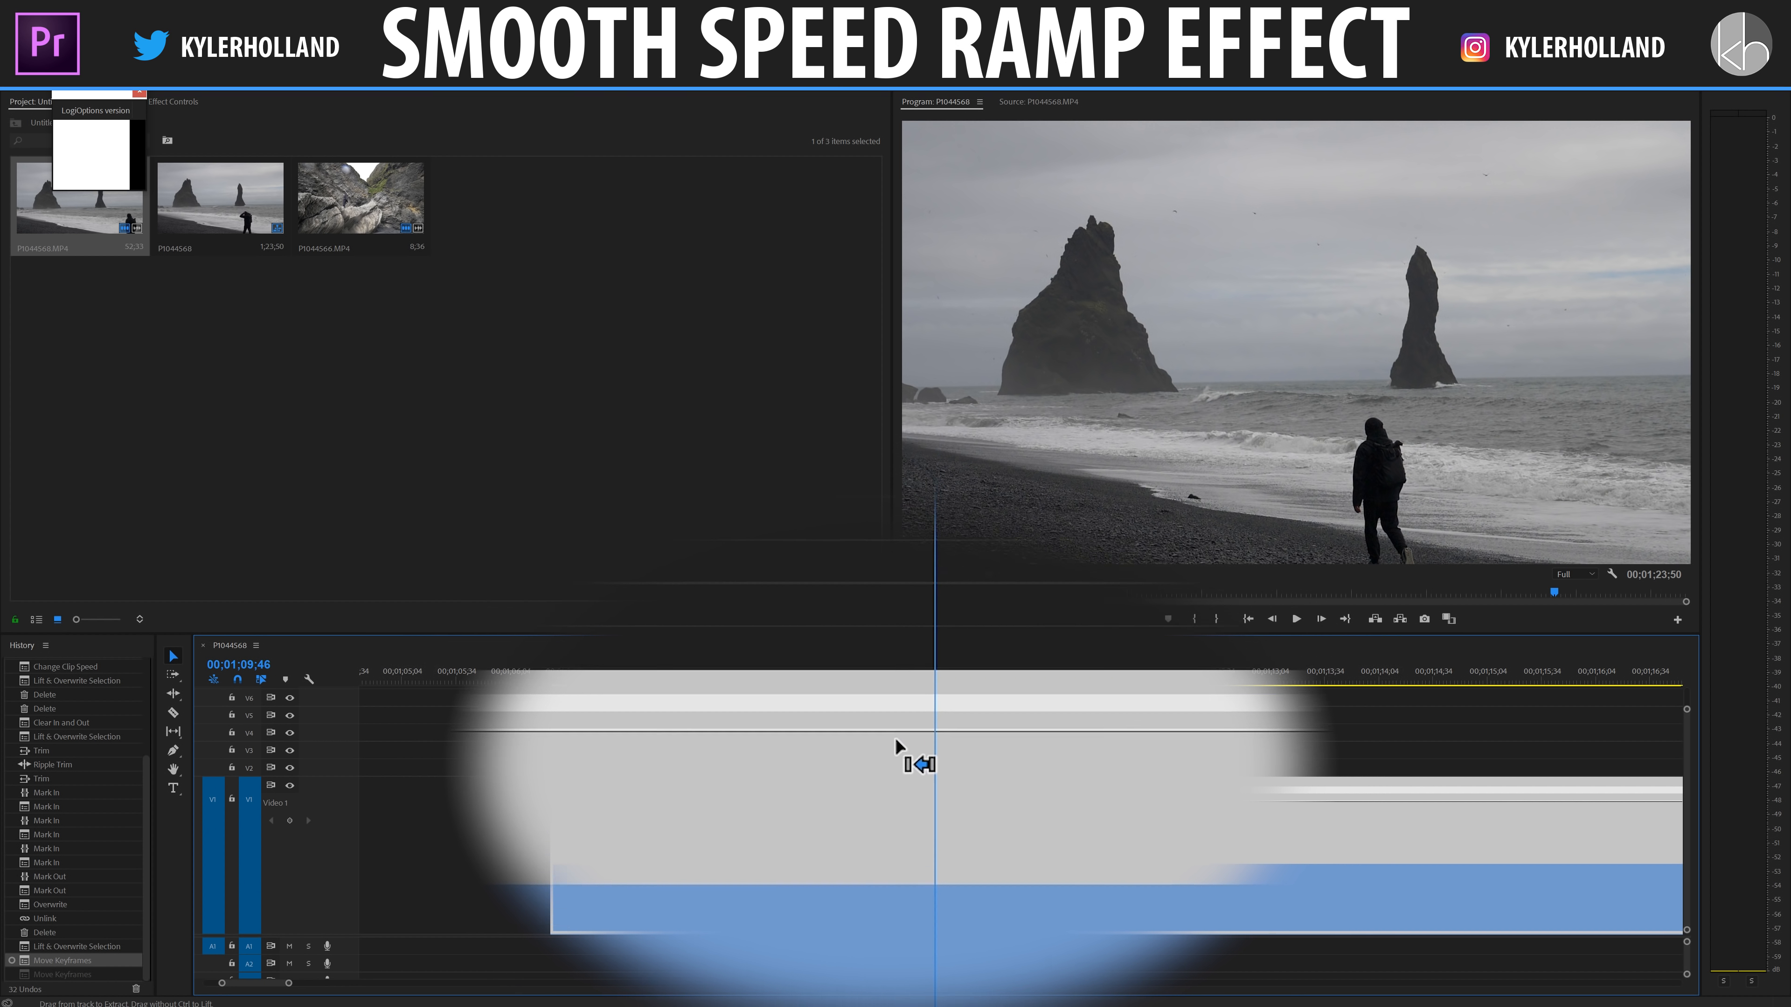
pyautogui.click(153, 102)
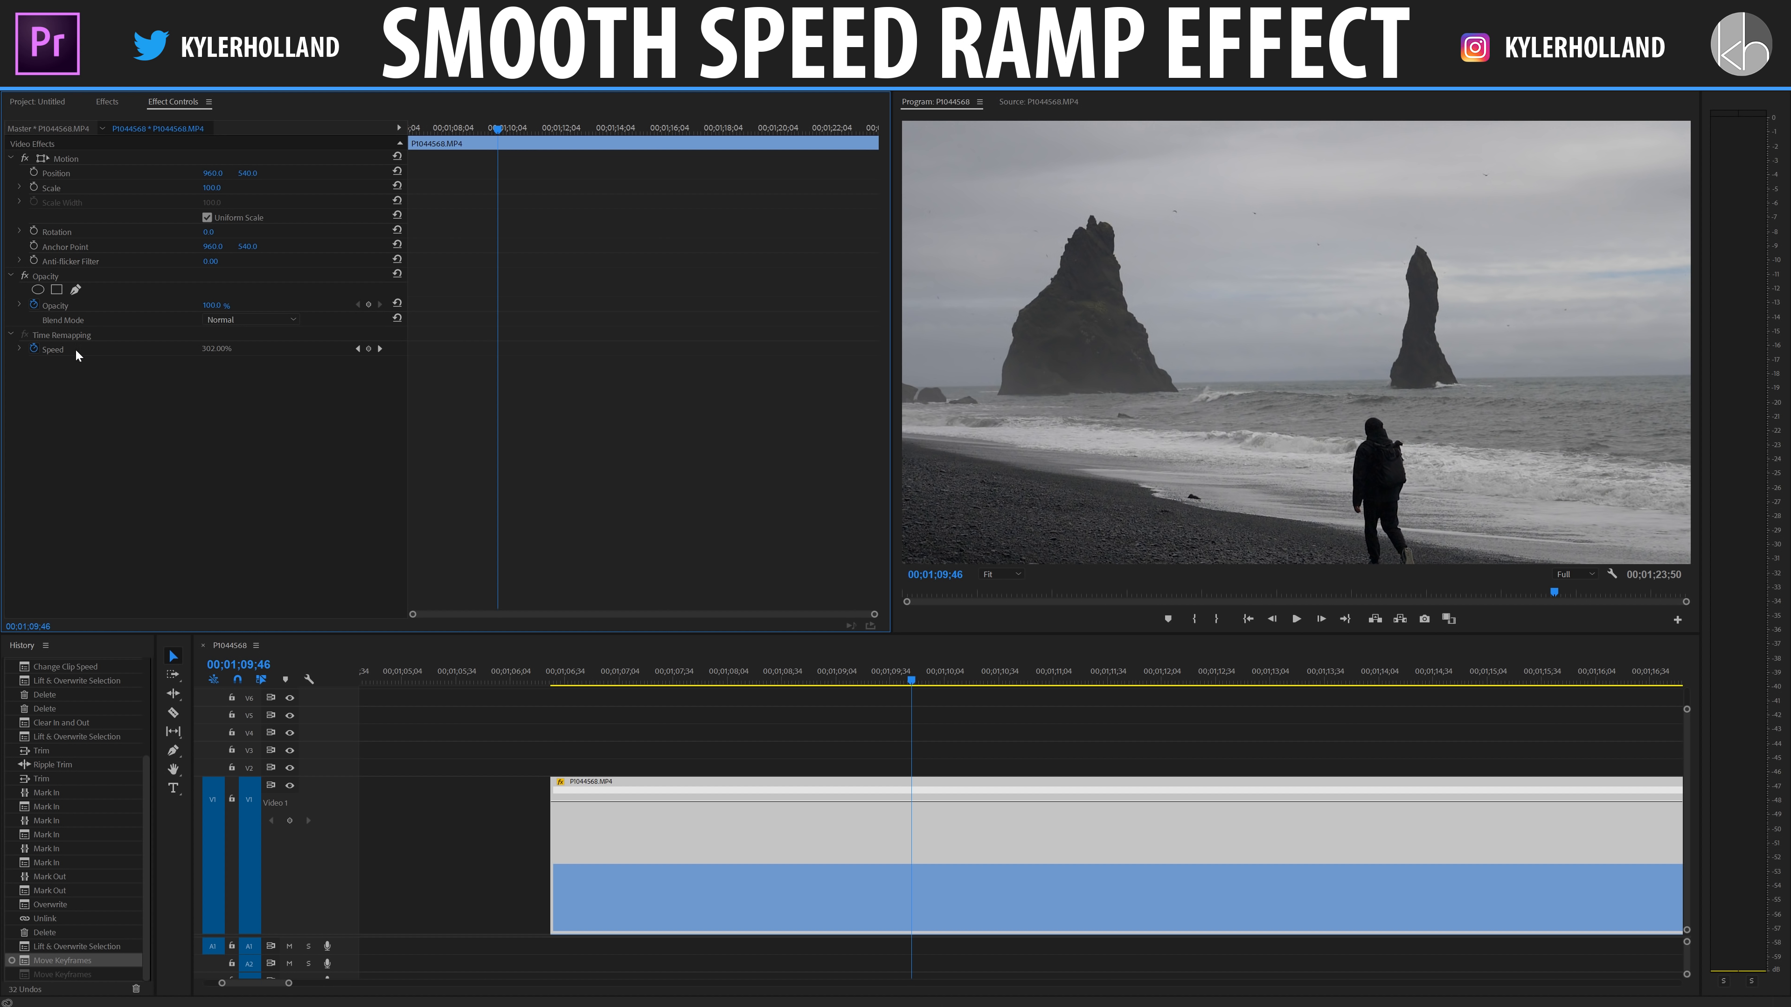
pyautogui.keyDown('ctrl'); pyautogui.click(912, 806); pyautogui.keyUp('ctrl')
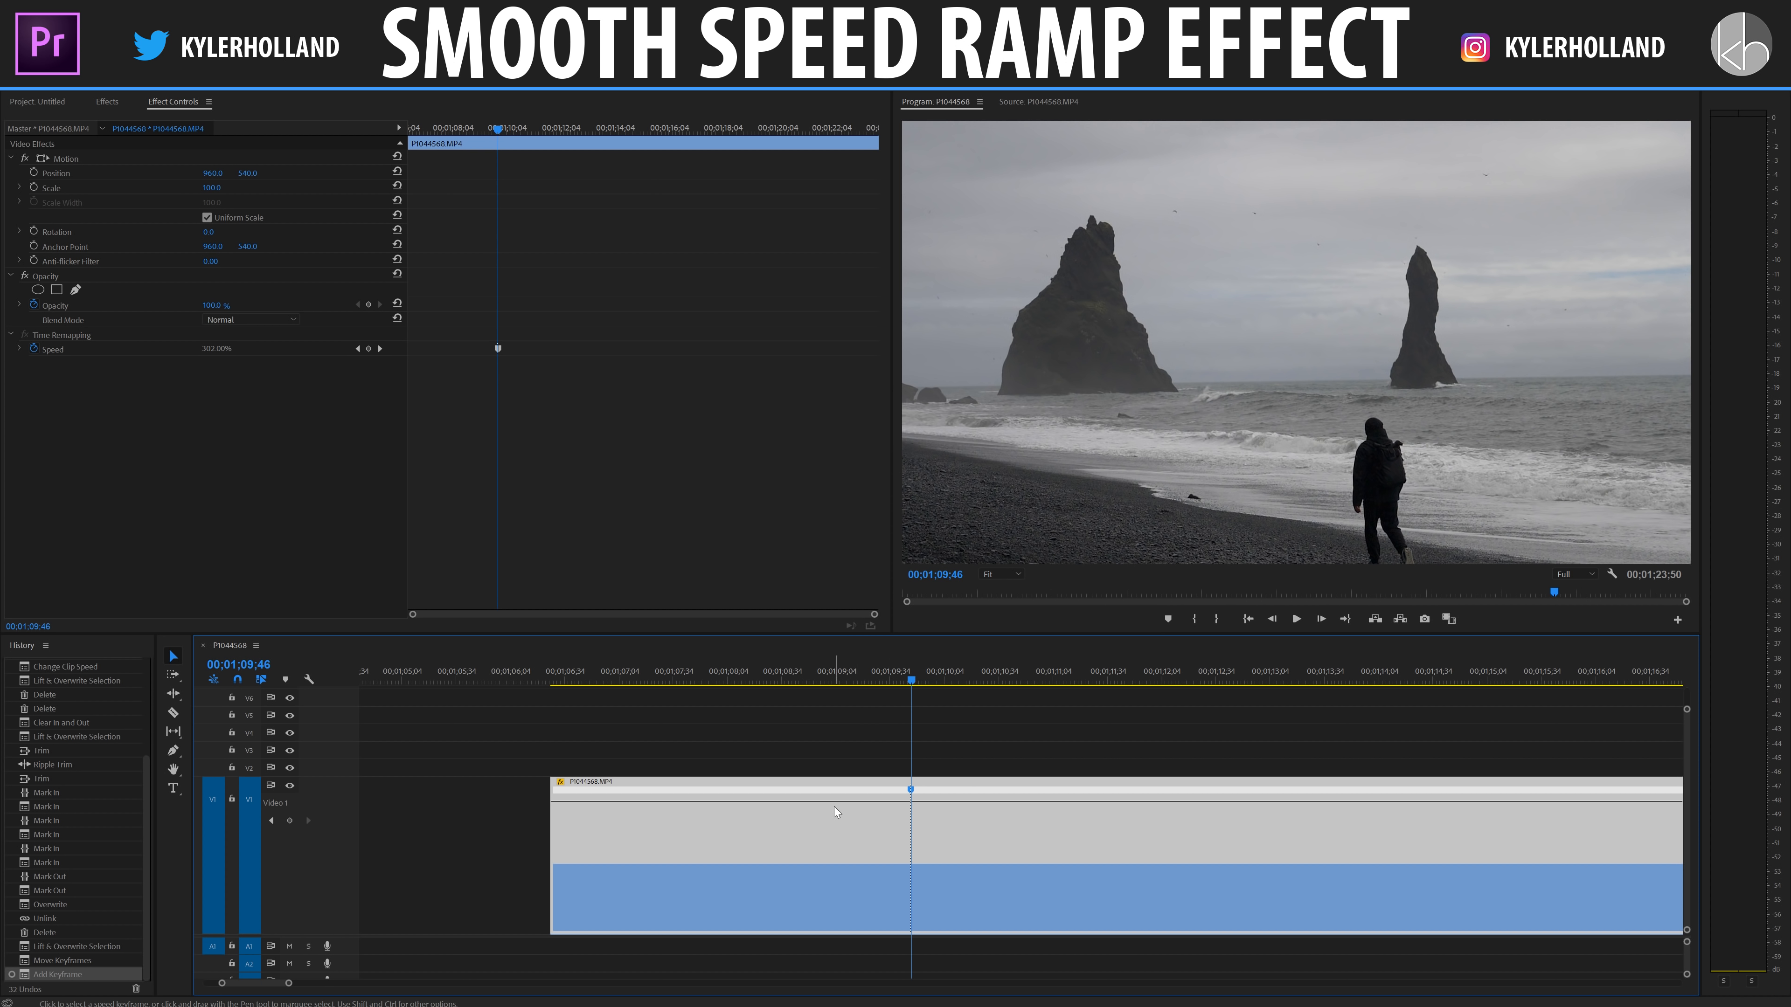
# Lower the clip's speed after the keyframe to 79% and play through the abrupt speed change.
pyautogui.moveTo(1006, 802); pyautogui.dragTo(1009, 871)
pyautogui.click(881, 675)
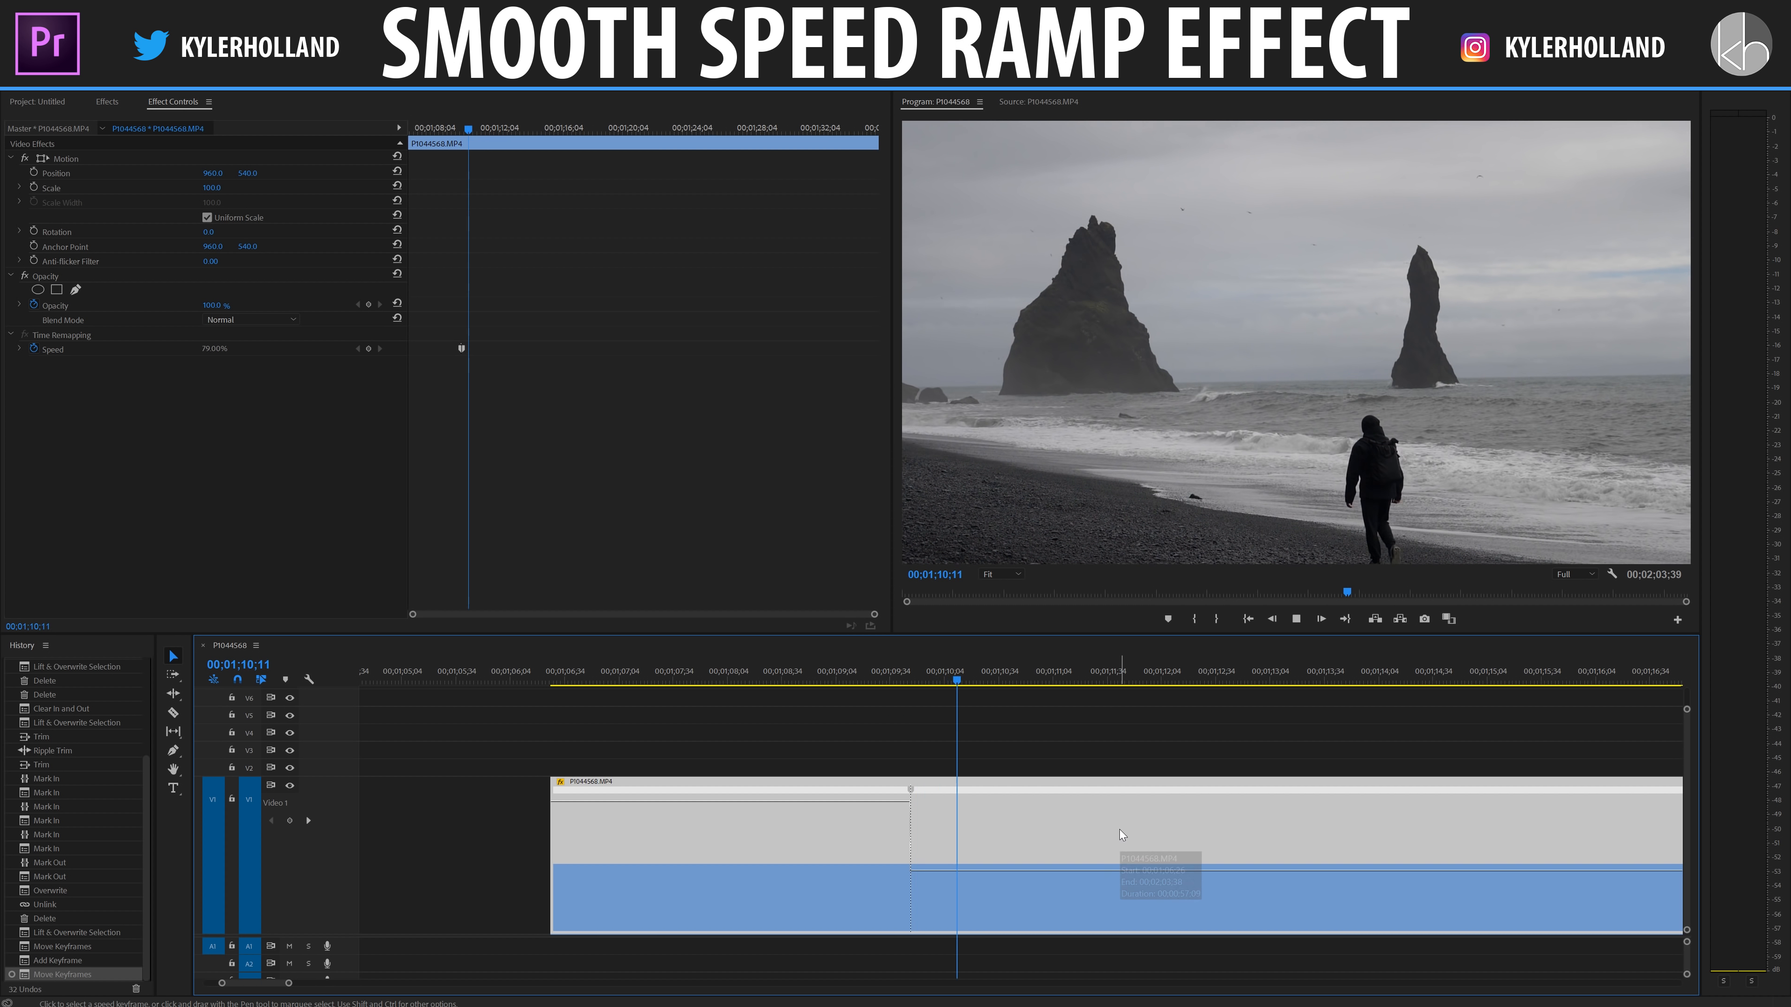
pyautogui.click(831, 675)
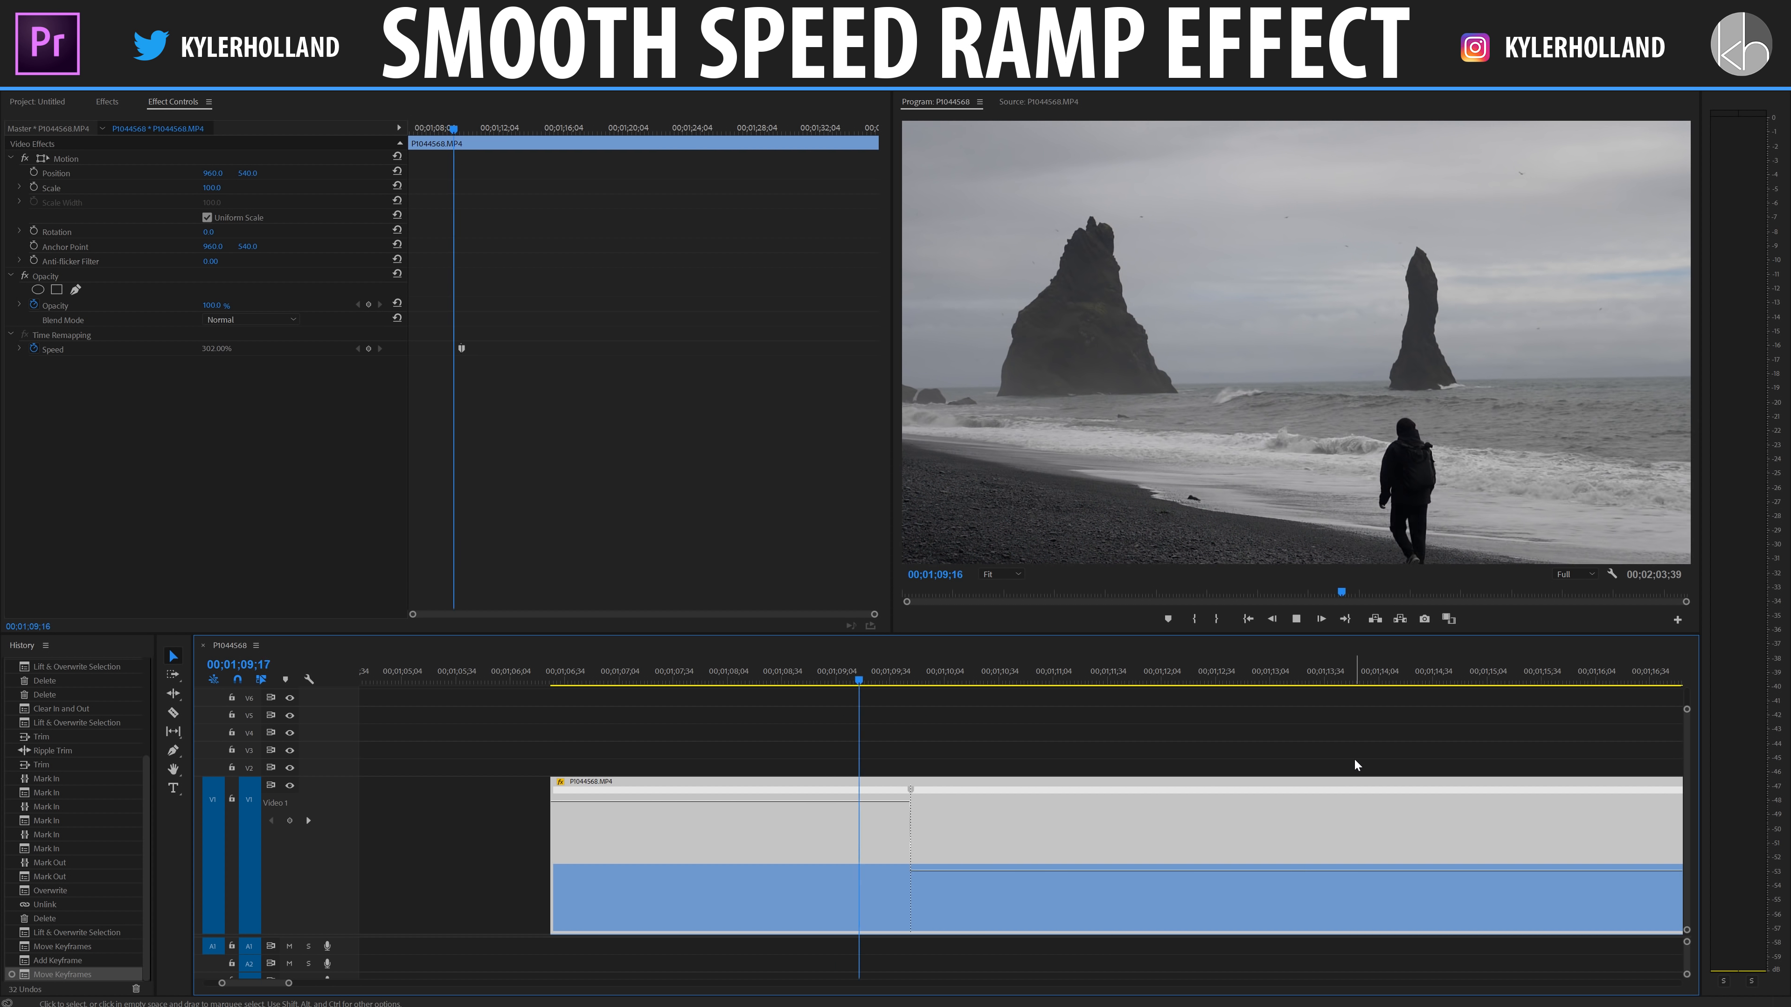
pyautogui.press('space')
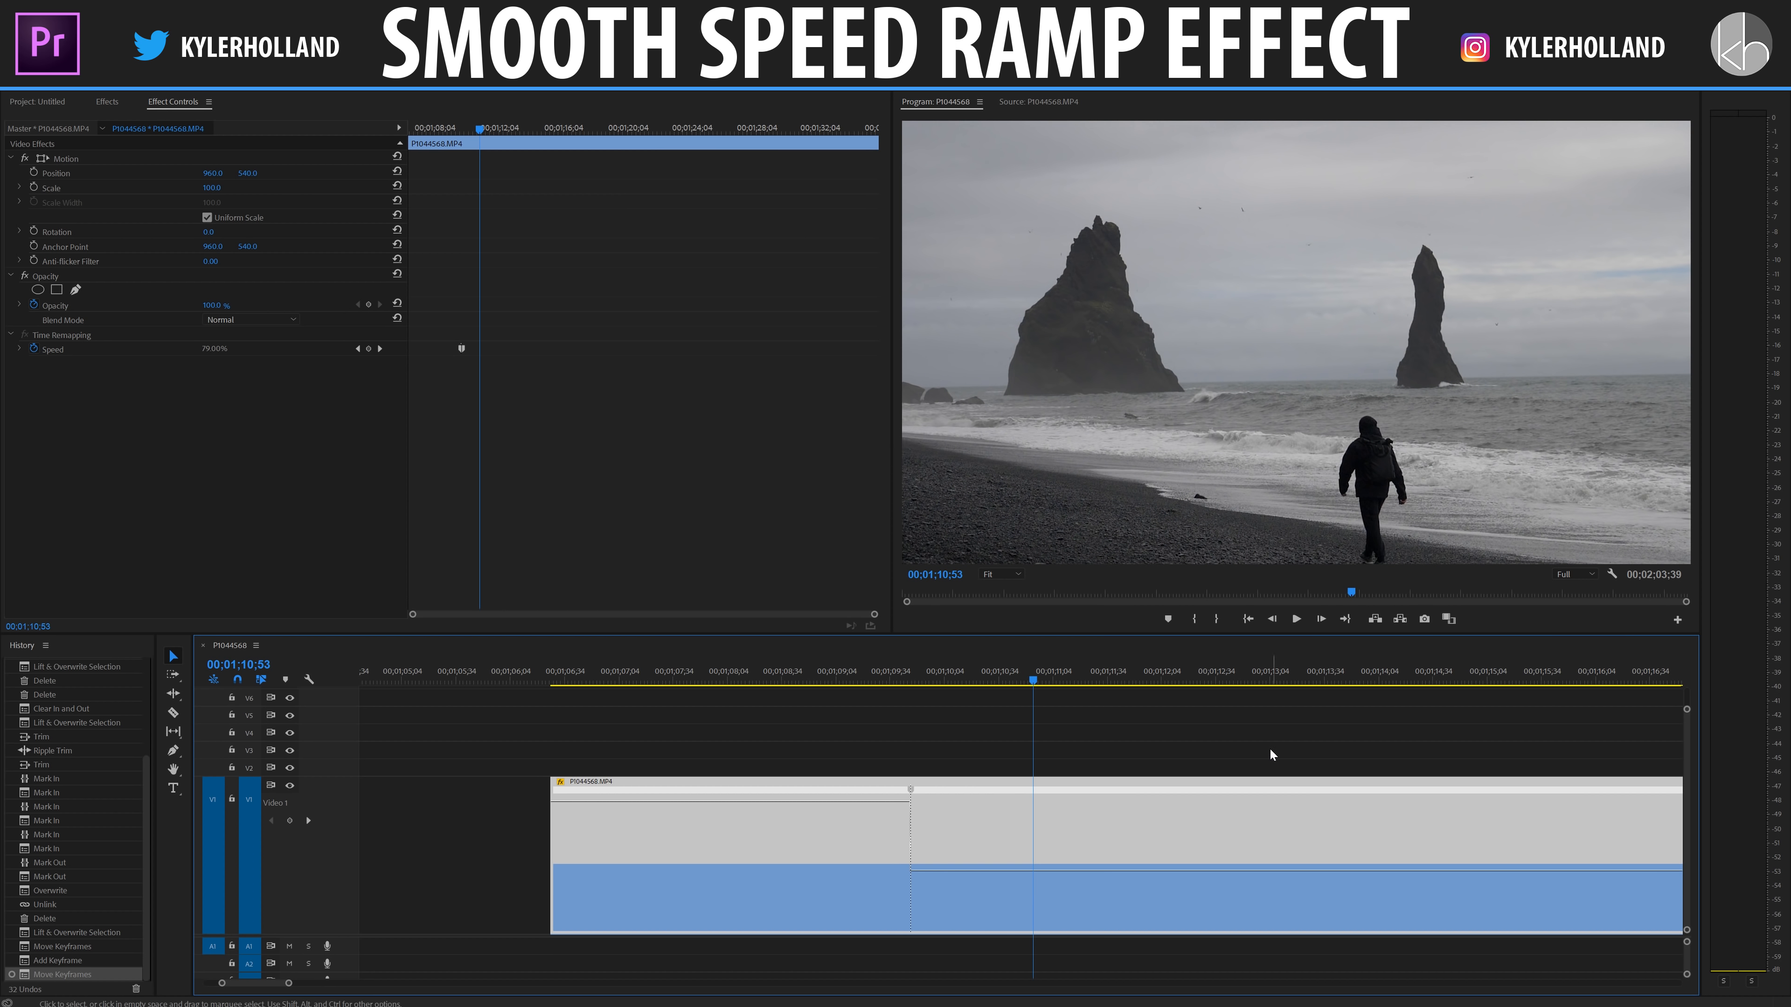
# Split the speed keyframe into a gradual ramp ending at about 00;01;11;20 and play the transition.
pyautogui.click(912, 791)
pyautogui.moveTo(919, 797); pyautogui.dragTo(1091, 804)
pyautogui.click(858, 670)
pyautogui.press('space')
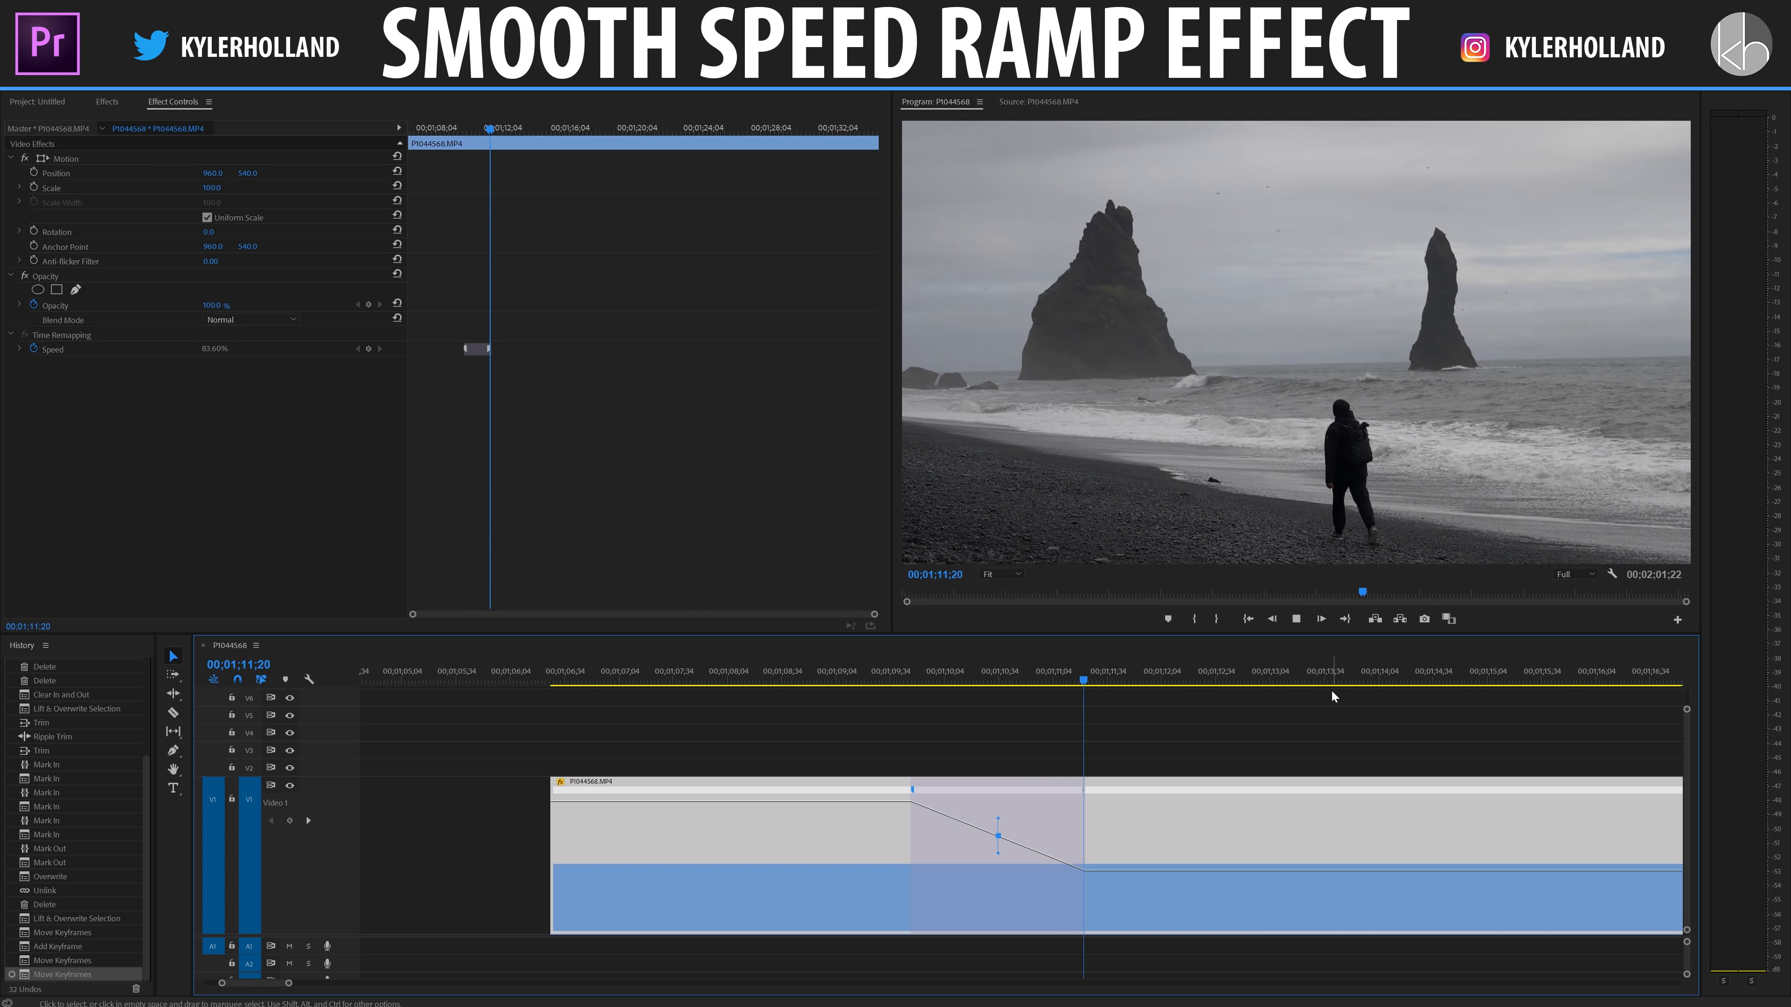
pyautogui.press('space')
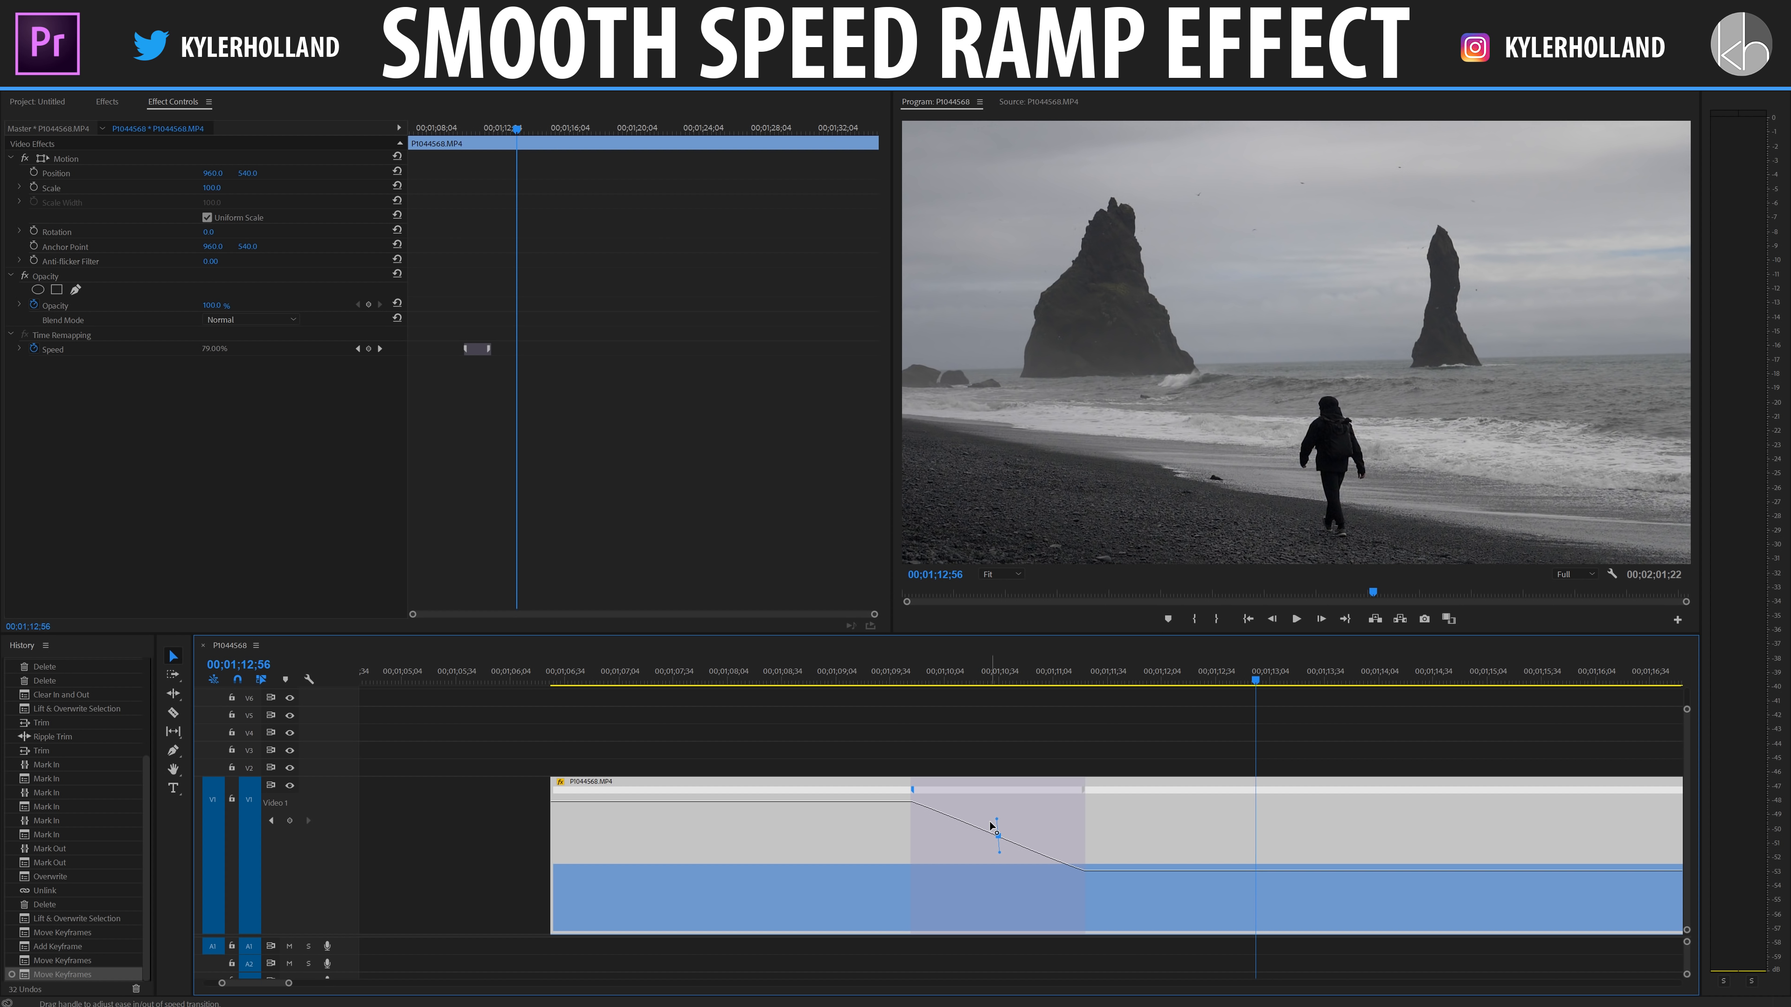
# Ease the speed ramp into a smooth S-curve with its control handle and play it back.
pyautogui.click(931, 833)
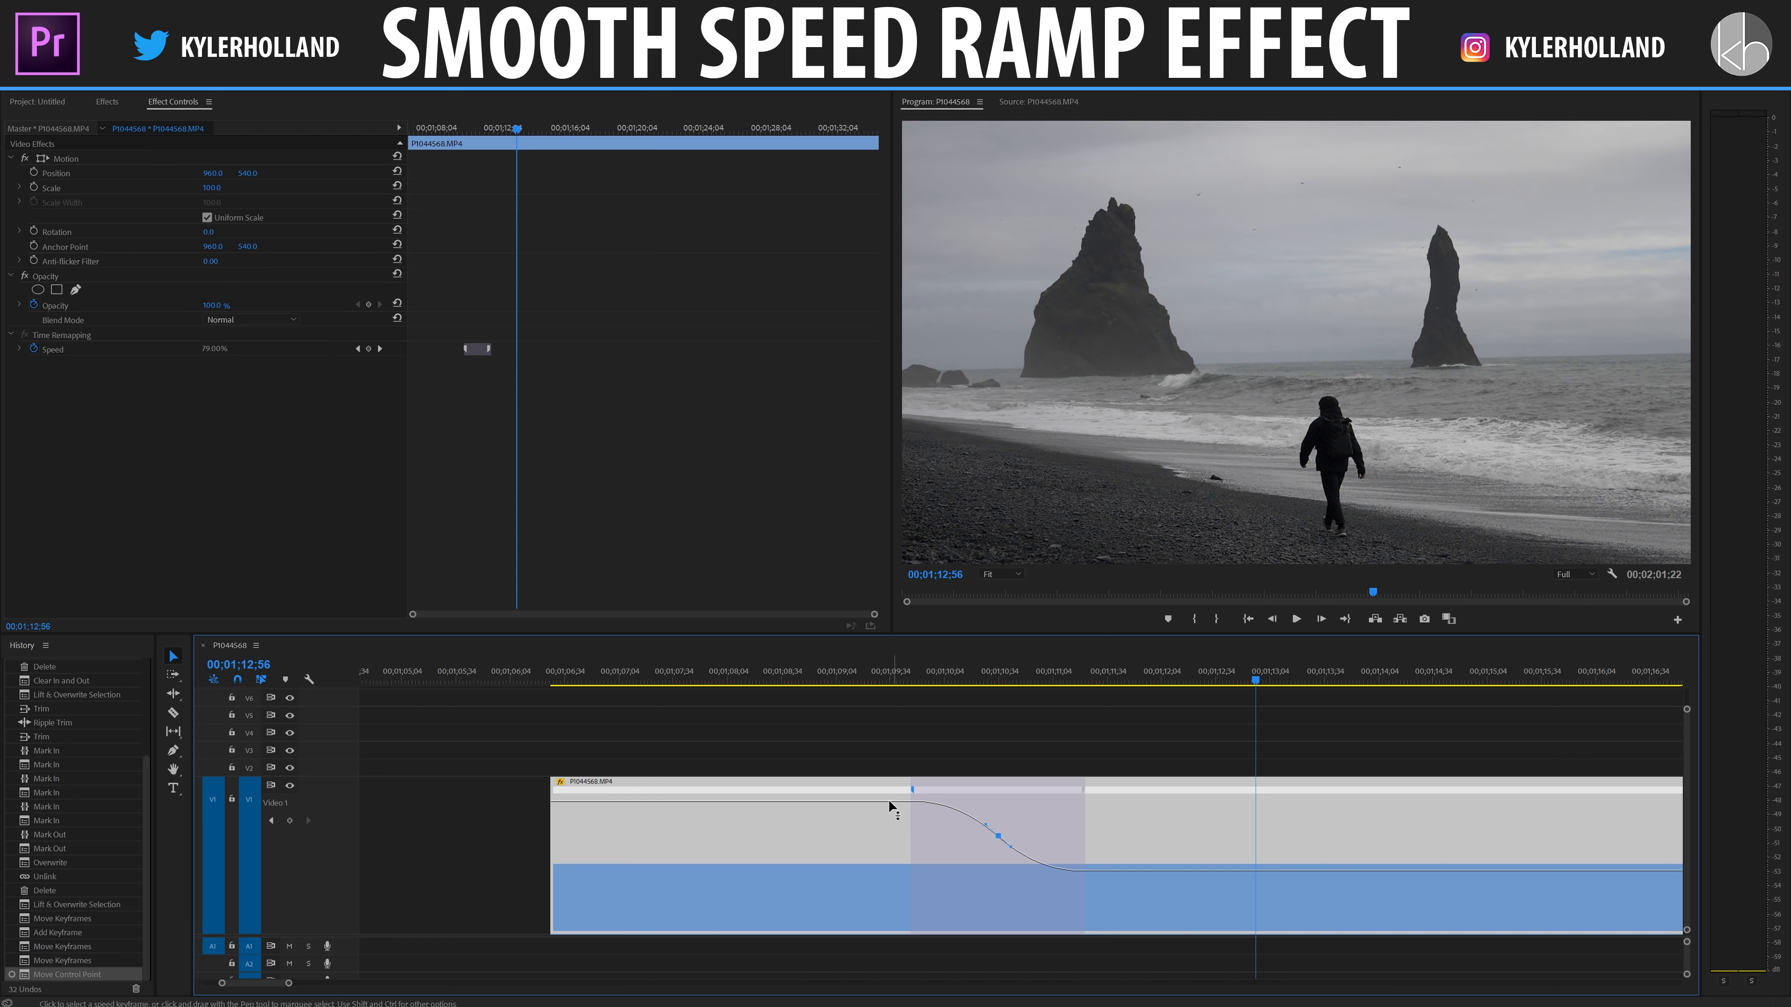
pyautogui.click(852, 677)
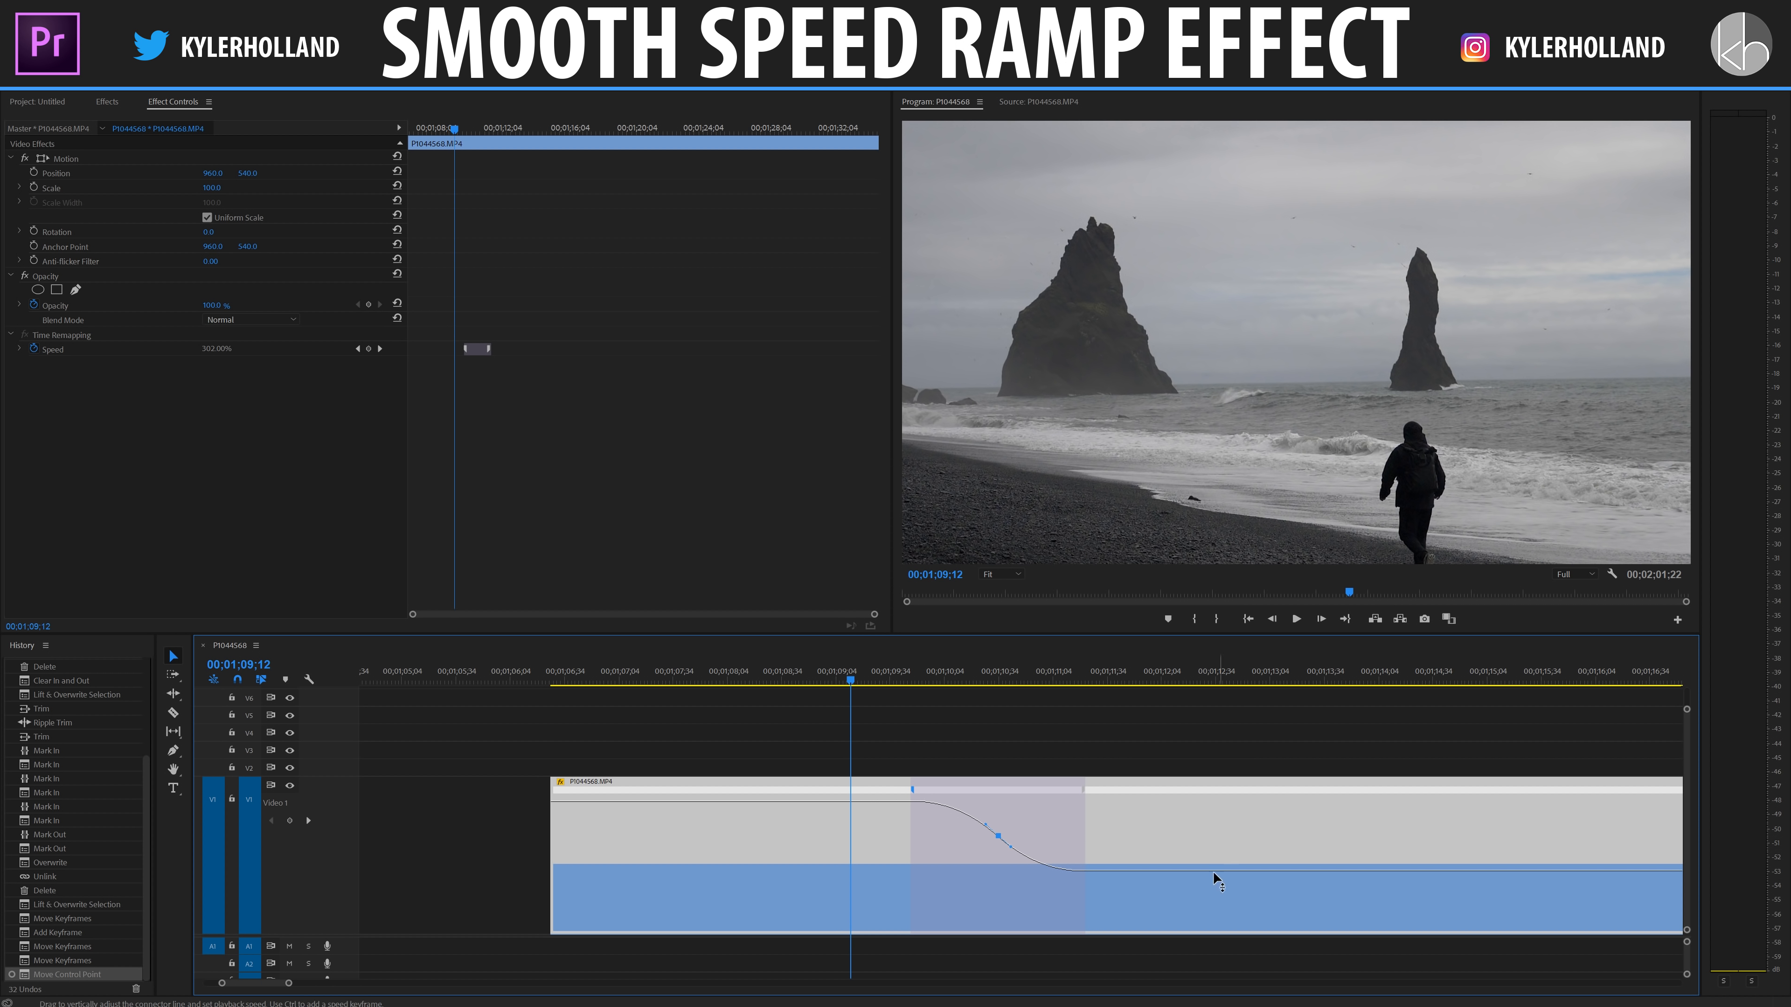
pyautogui.press('space')
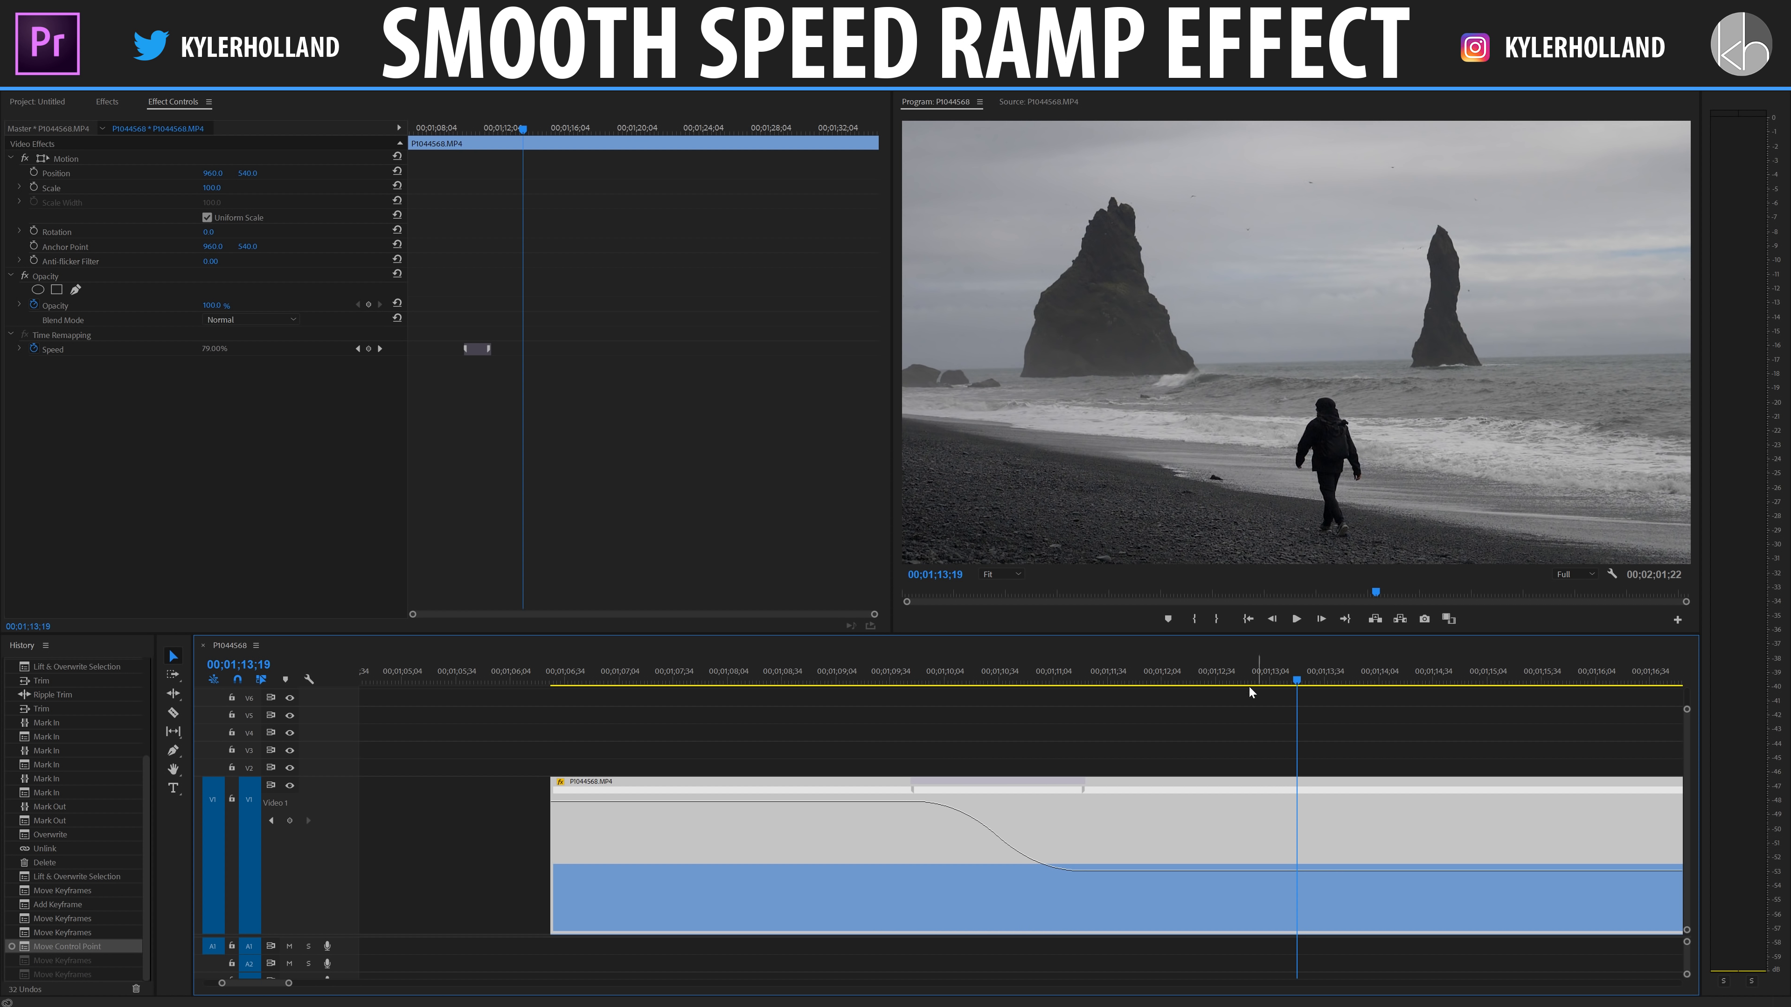
pyautogui.click(1121, 750)
pyautogui.click(1090, 802)
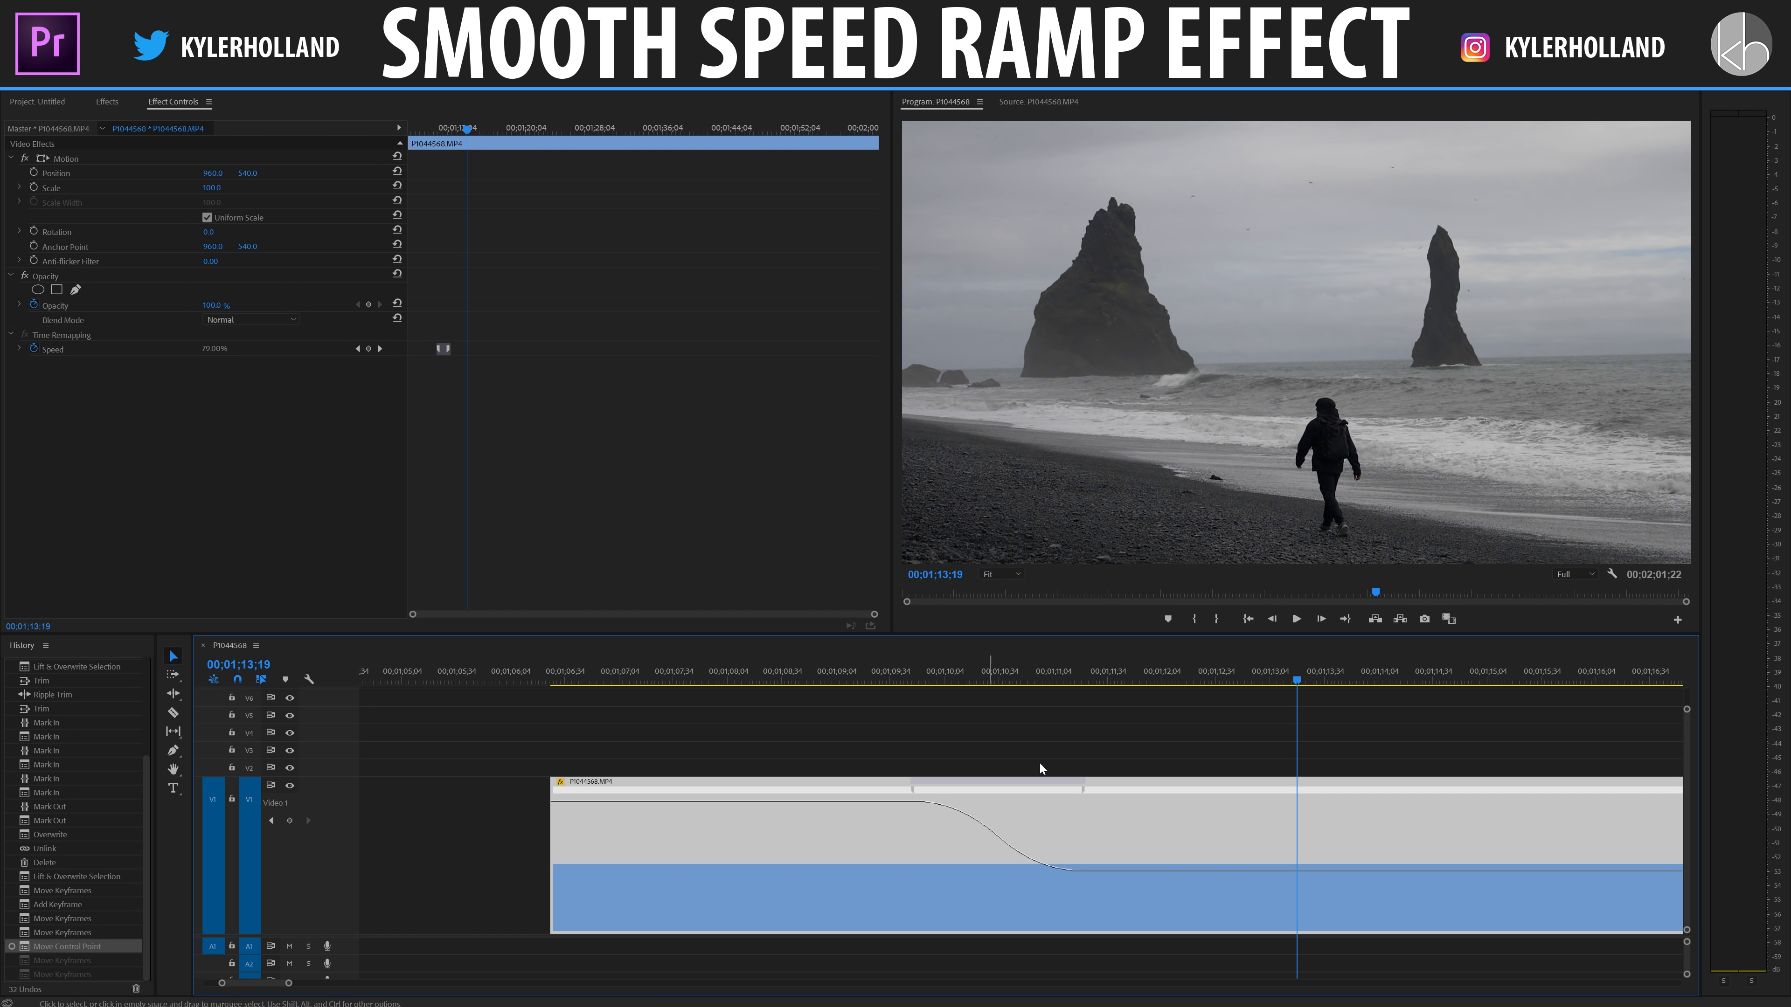
# Lengthen the smooth speed ramp outward at both ends, starting it at about 00;01;09;00, and play the longer transition.
pyautogui.click(1087, 676)
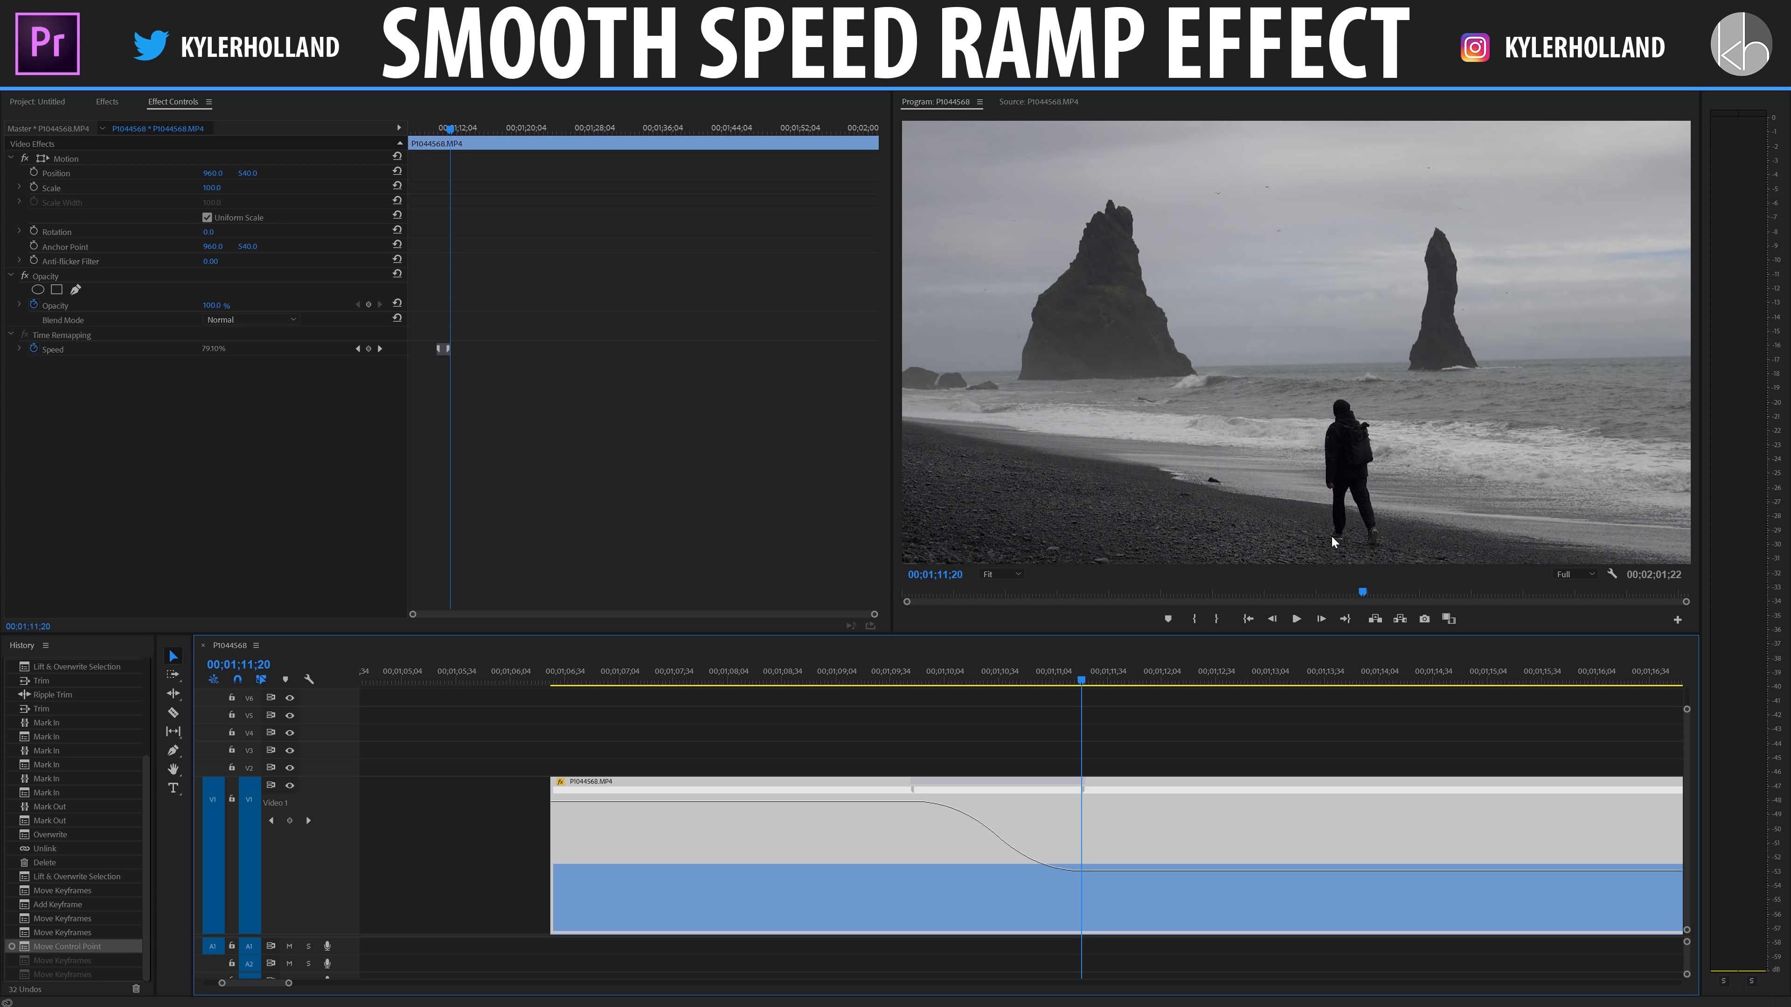
pyautogui.click(914, 793)
pyautogui.moveTo(913, 795); pyautogui.dragTo(828, 807)
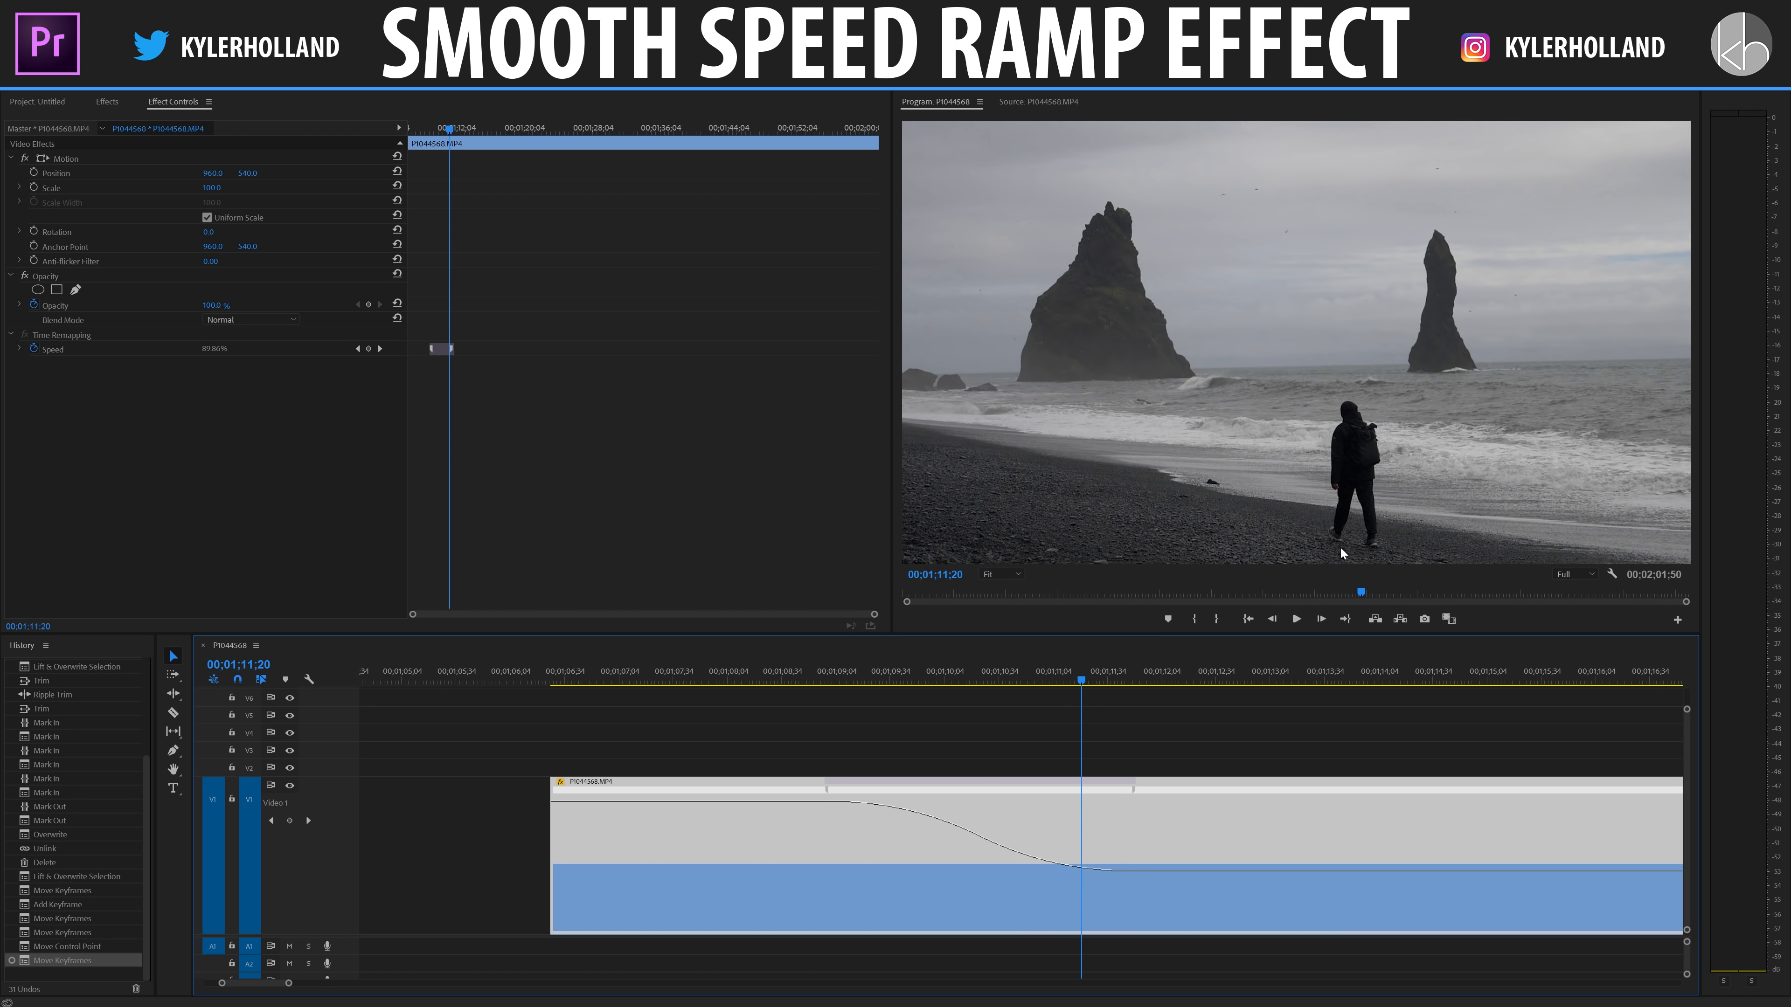
pyautogui.click(818, 679)
pyautogui.press('space')
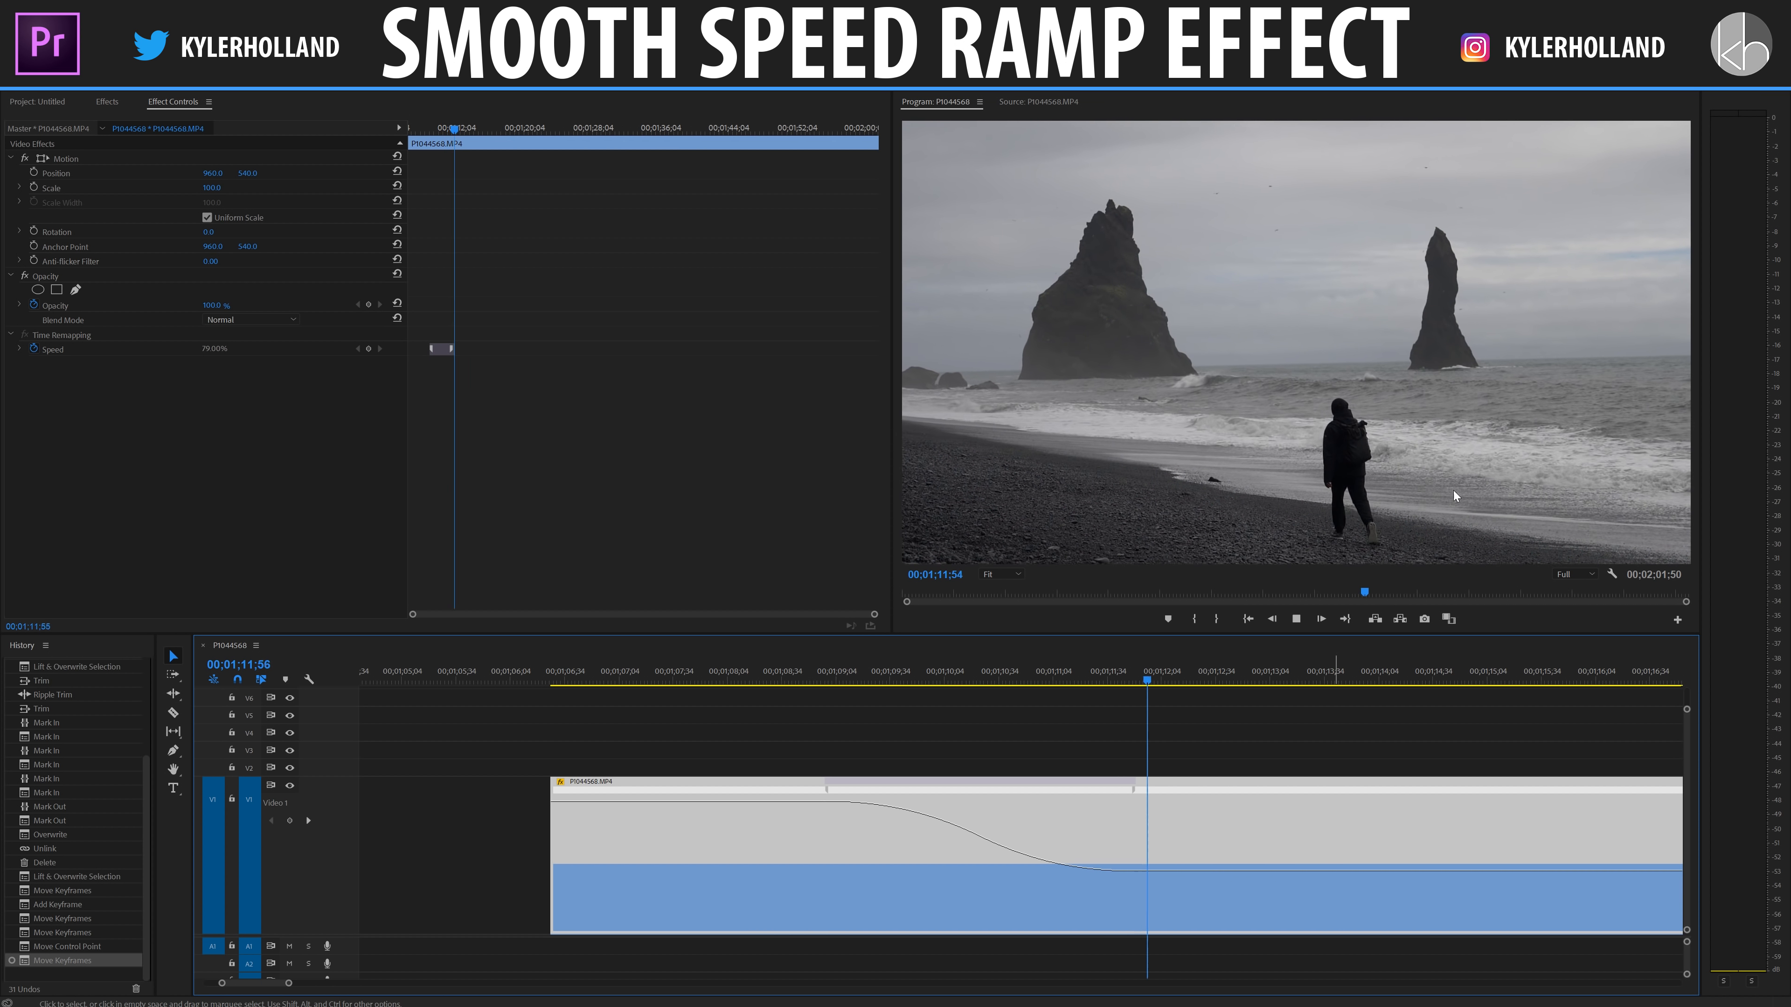
pyautogui.press('space')
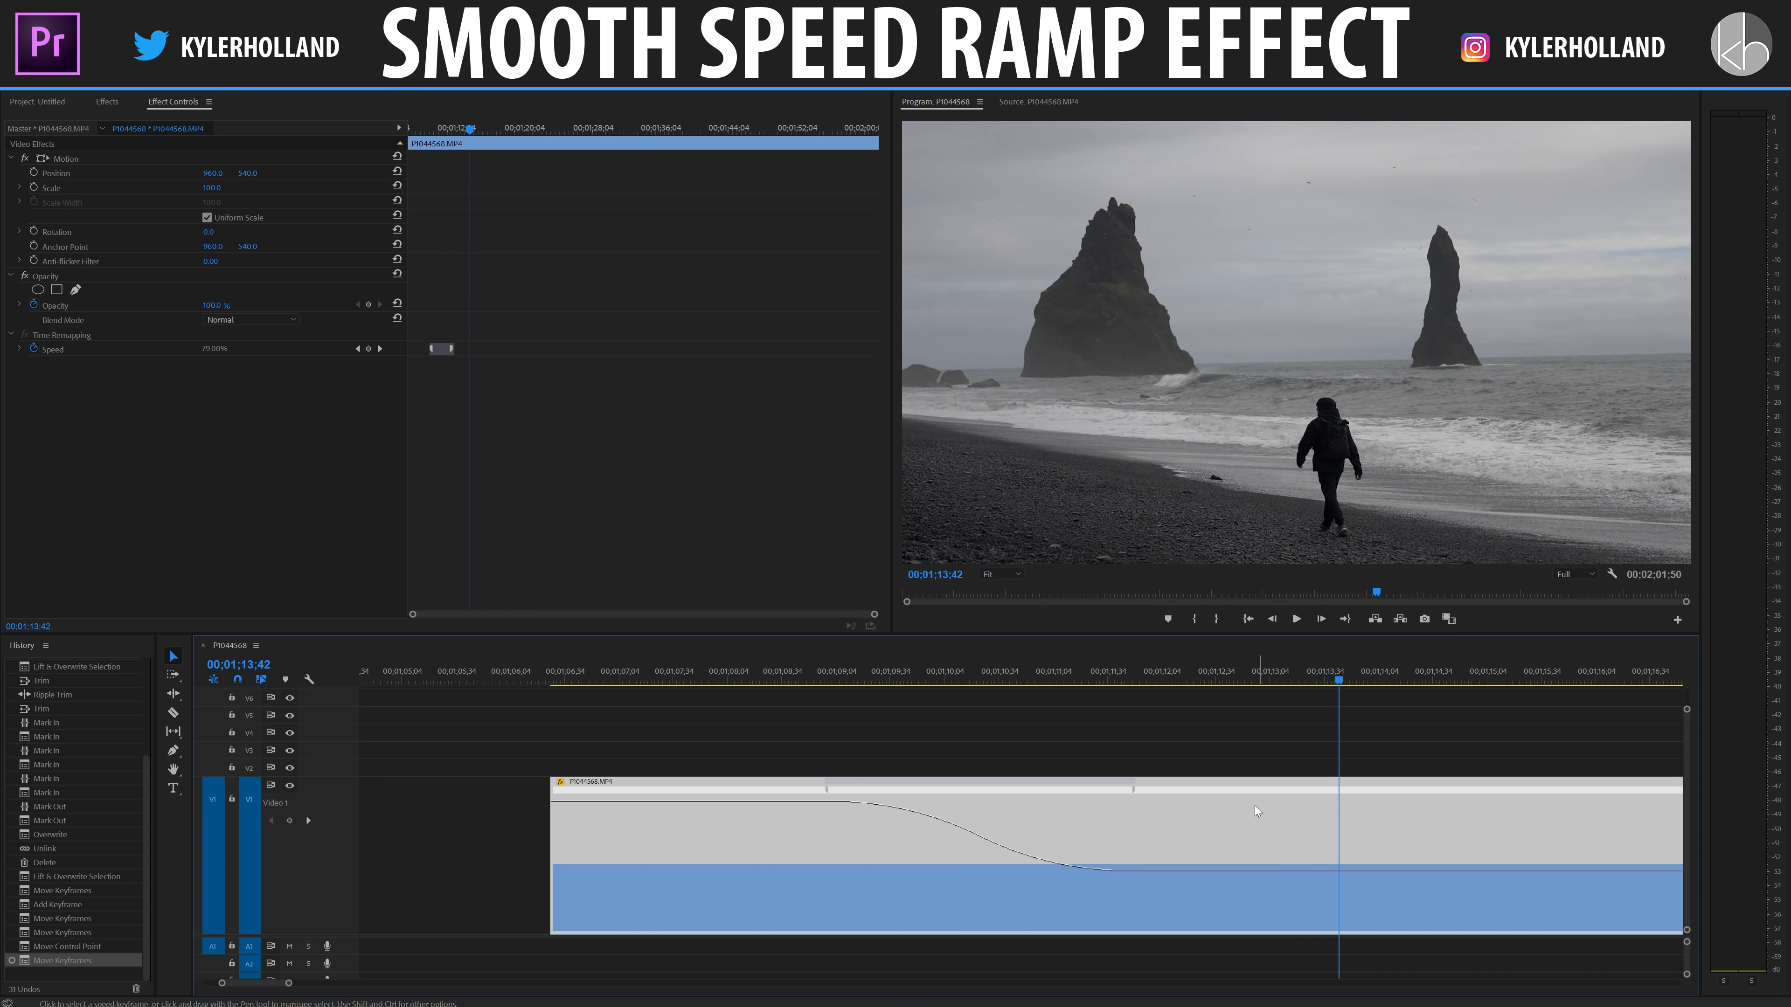
# Add a second speed keyframe at 00;01;13;42 on the beach clip and raise the speed after it to 873%.
pyautogui.hscroll(3, 1094, 777)
pyautogui.hscroll(2, 1053, 799)
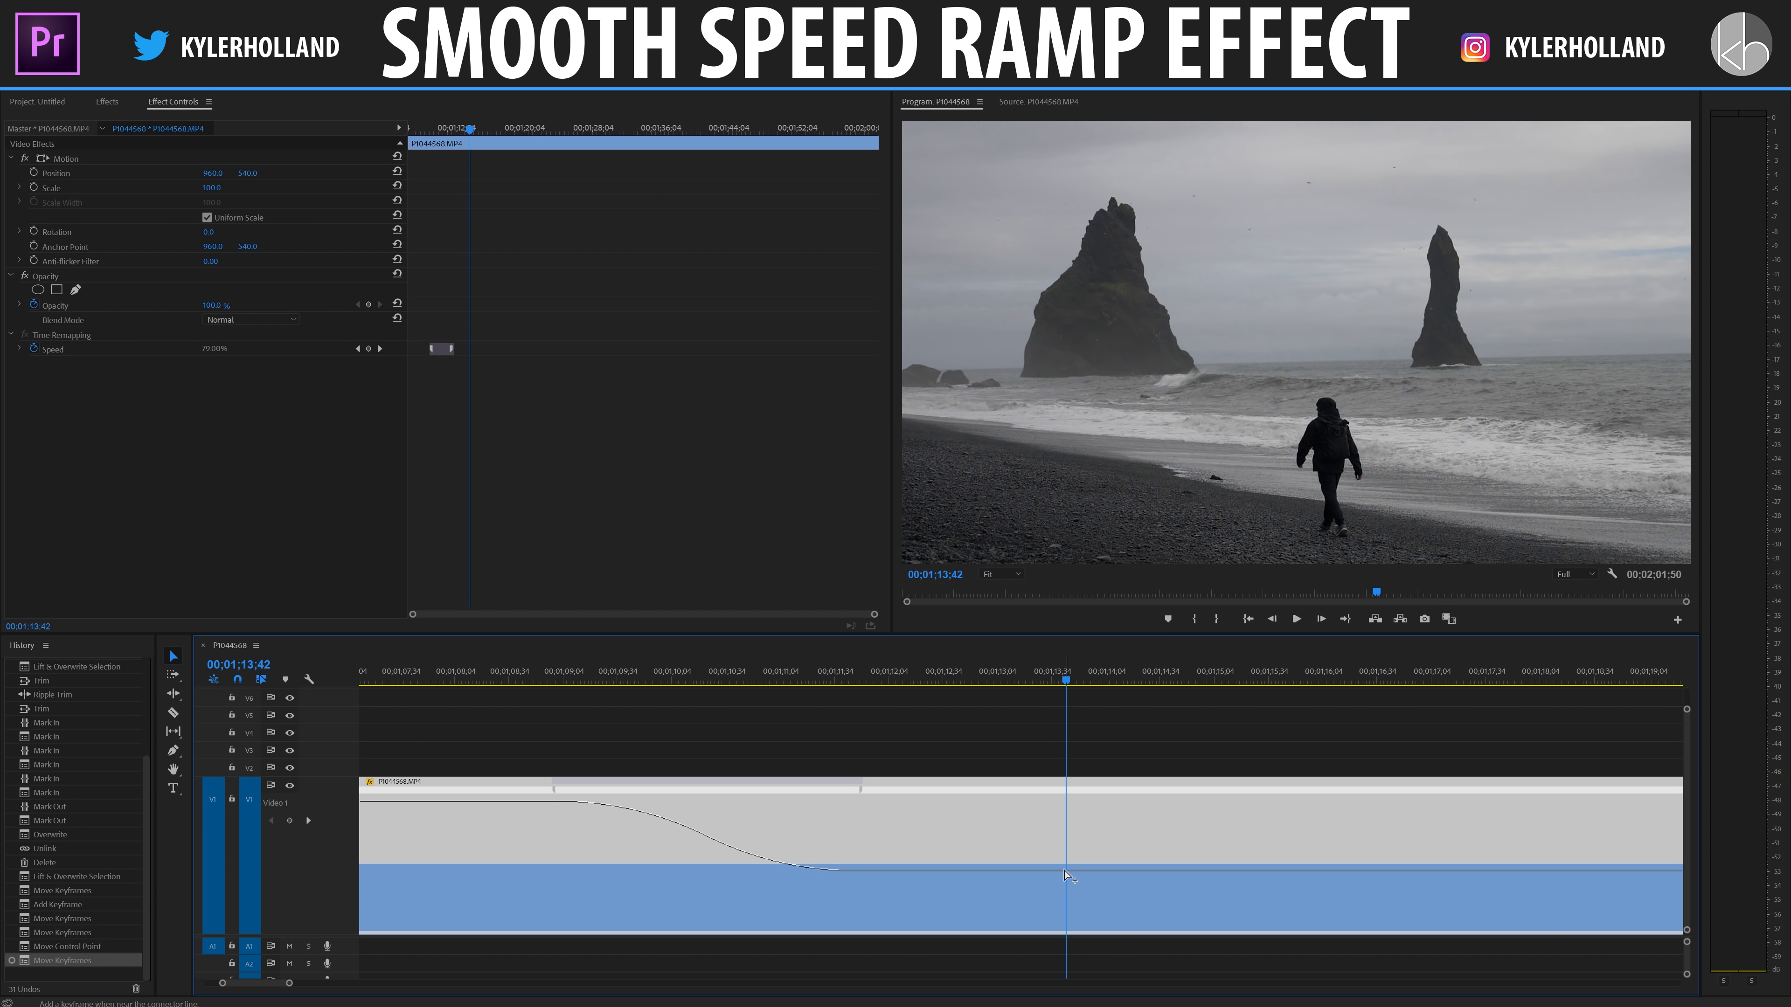
pyautogui.keyDown('ctrl'); pyautogui.click(1067, 875); pyautogui.keyUp('ctrl')
pyautogui.moveTo(1107, 877); pyautogui.dragTo(1111, 424)
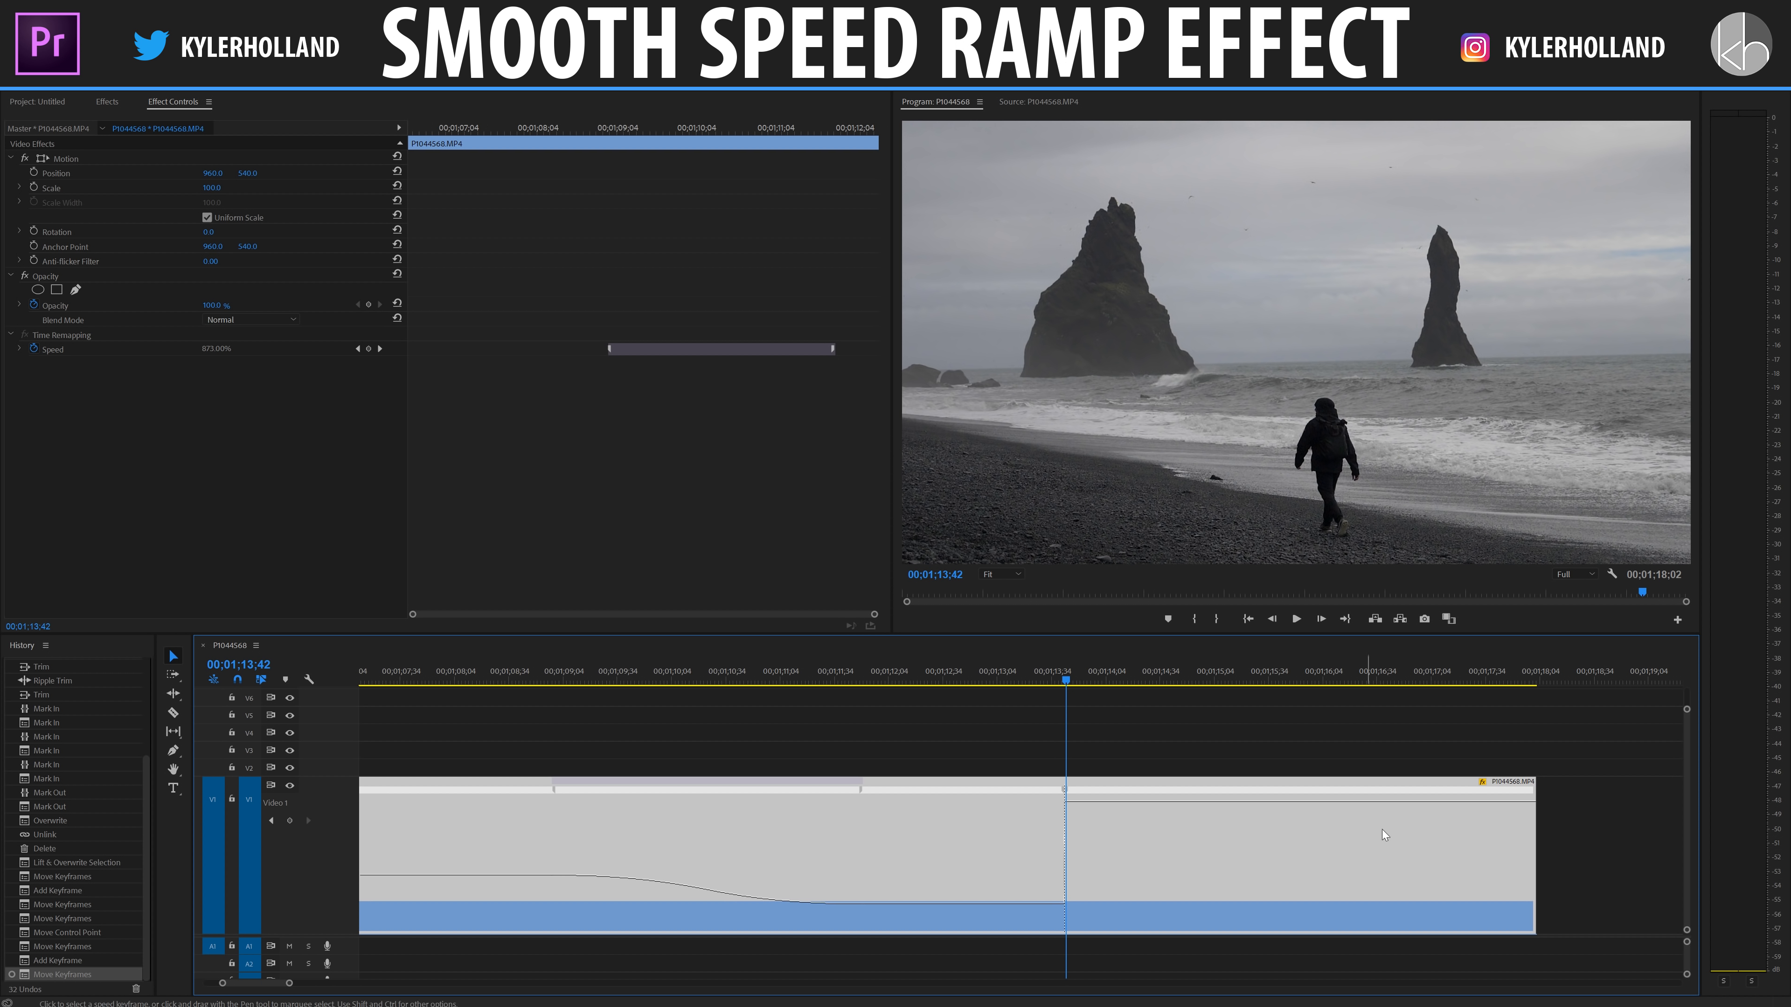
# Try a lower speed after the keyframe at 00;01;13;42, and settle on 937% for that section.
pyautogui.press('-')
pyautogui.press('-')
pyautogui.press('-')
pyautogui.press('=')
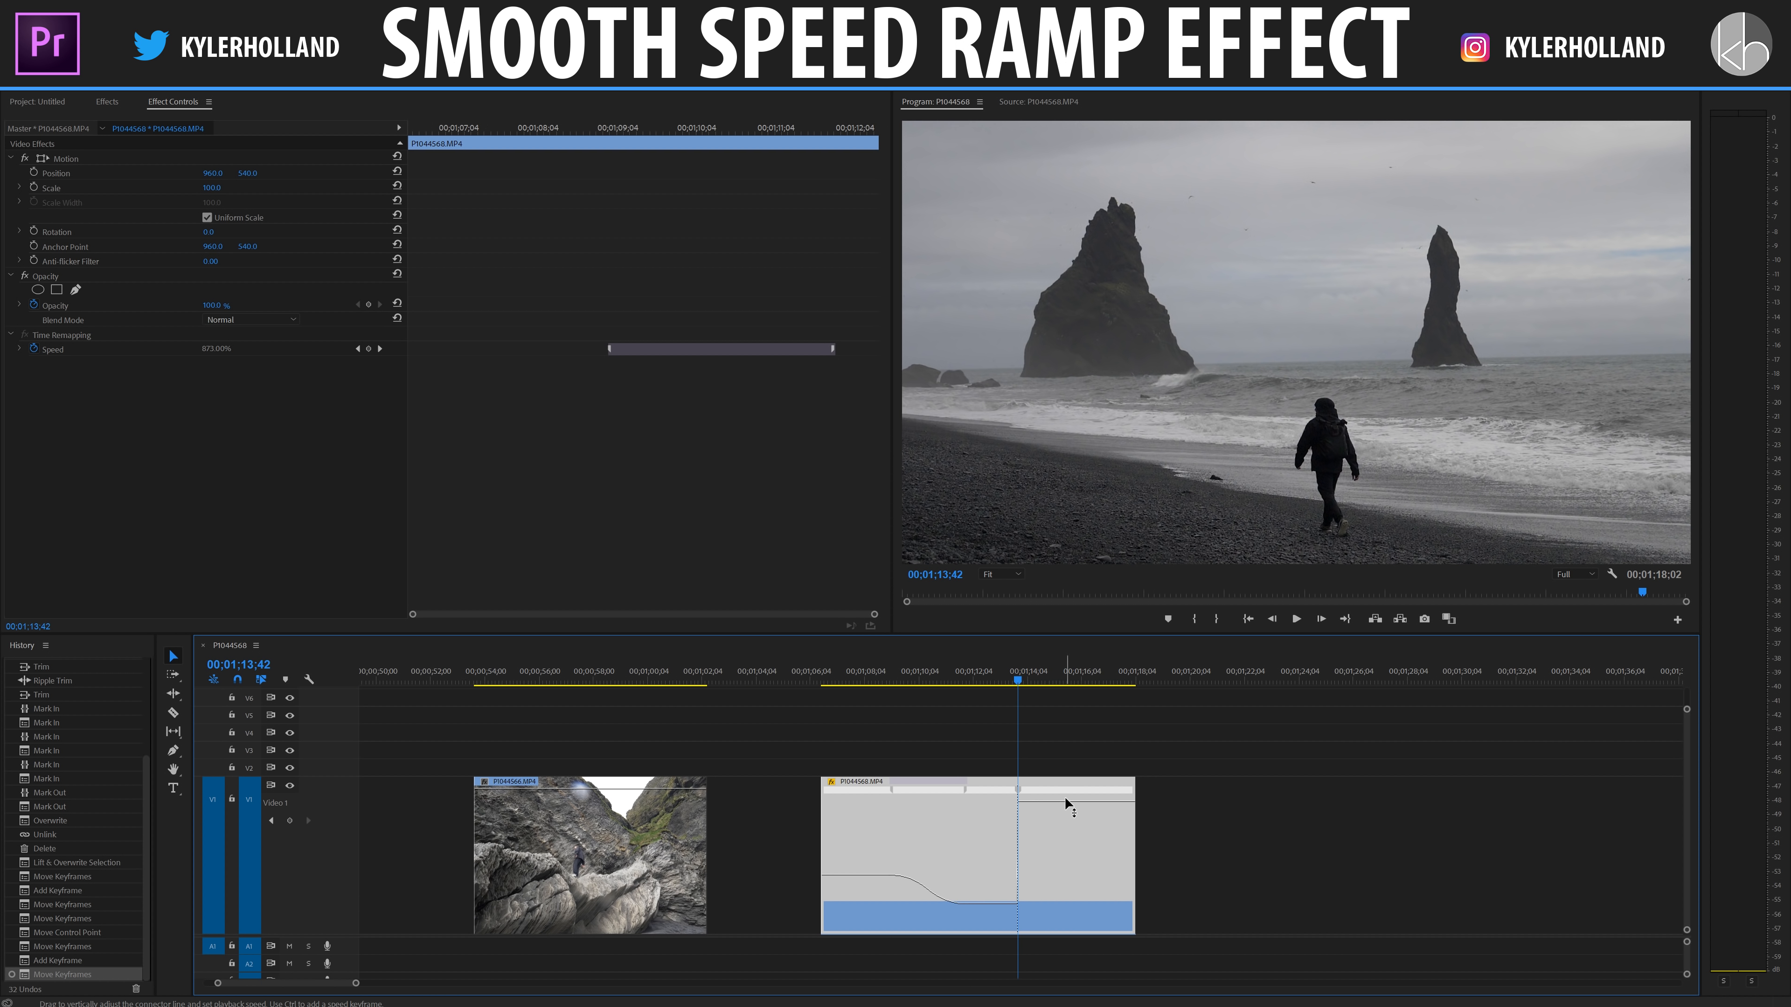
pyautogui.moveTo(1063, 799); pyautogui.dragTo(1065, 874)
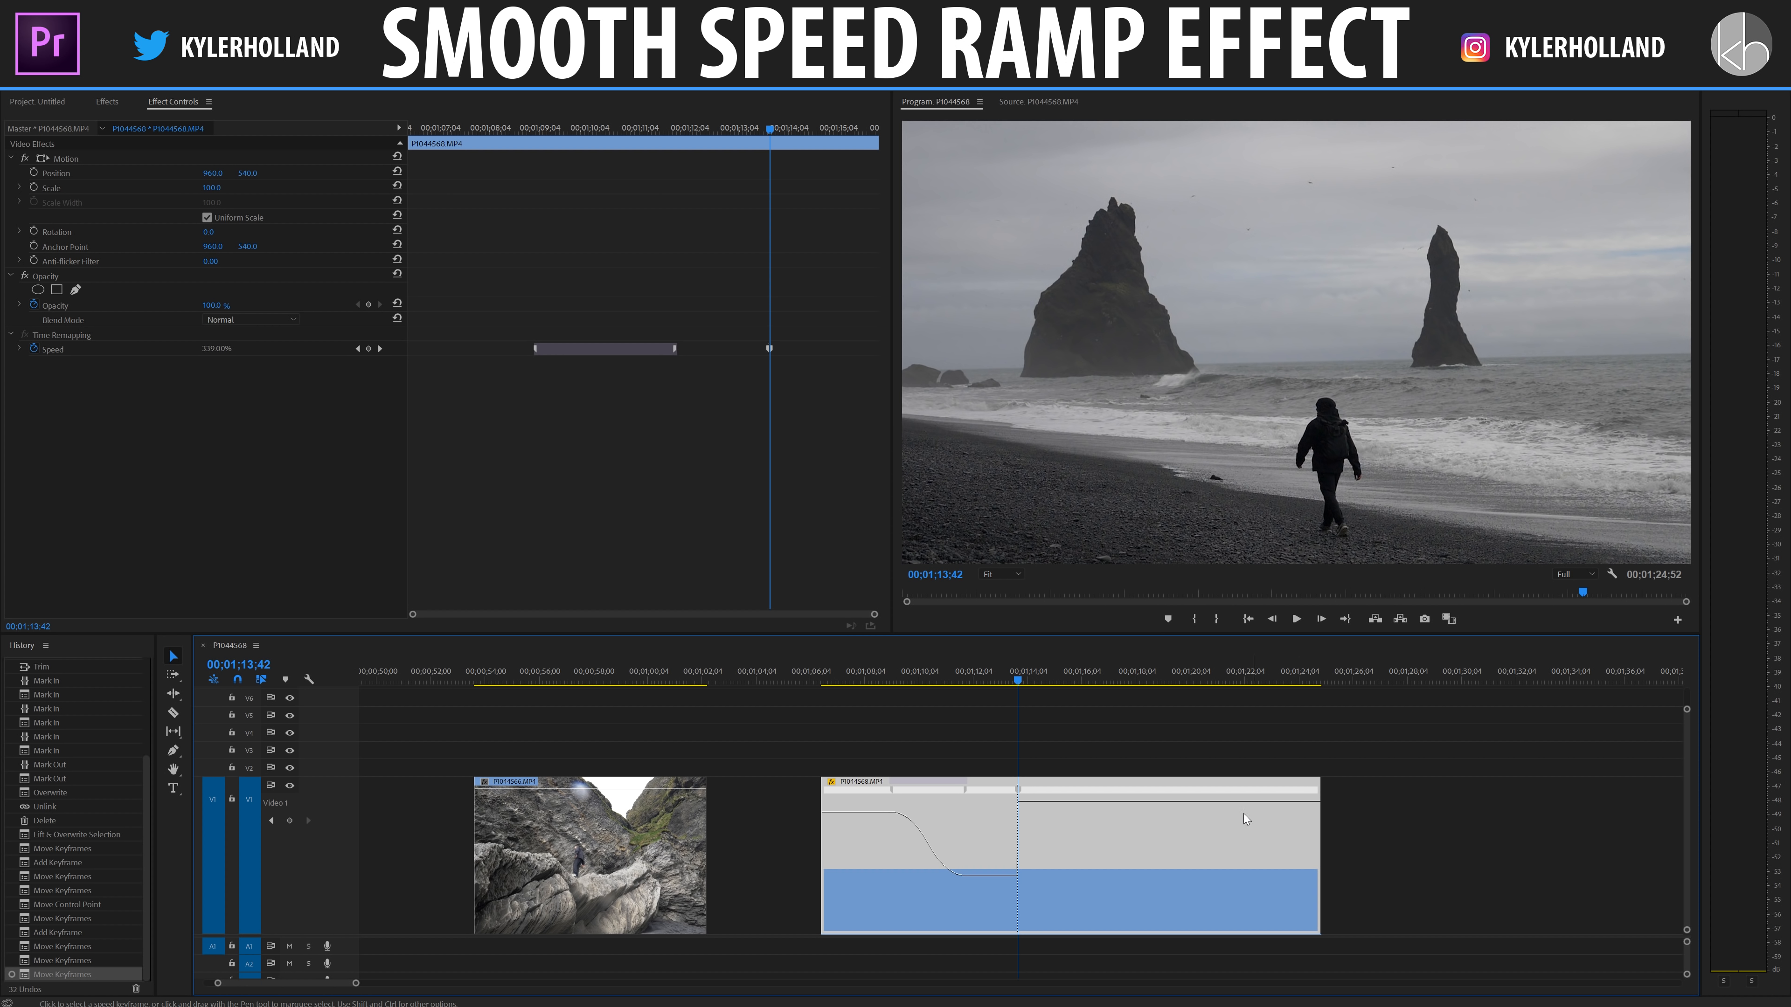
pyautogui.moveTo(1178, 803)
pyautogui.mouseDown()
pyautogui.moveTo(1164, 776)
pyautogui.moveTo(1179, 775)
pyautogui.mouseUp()
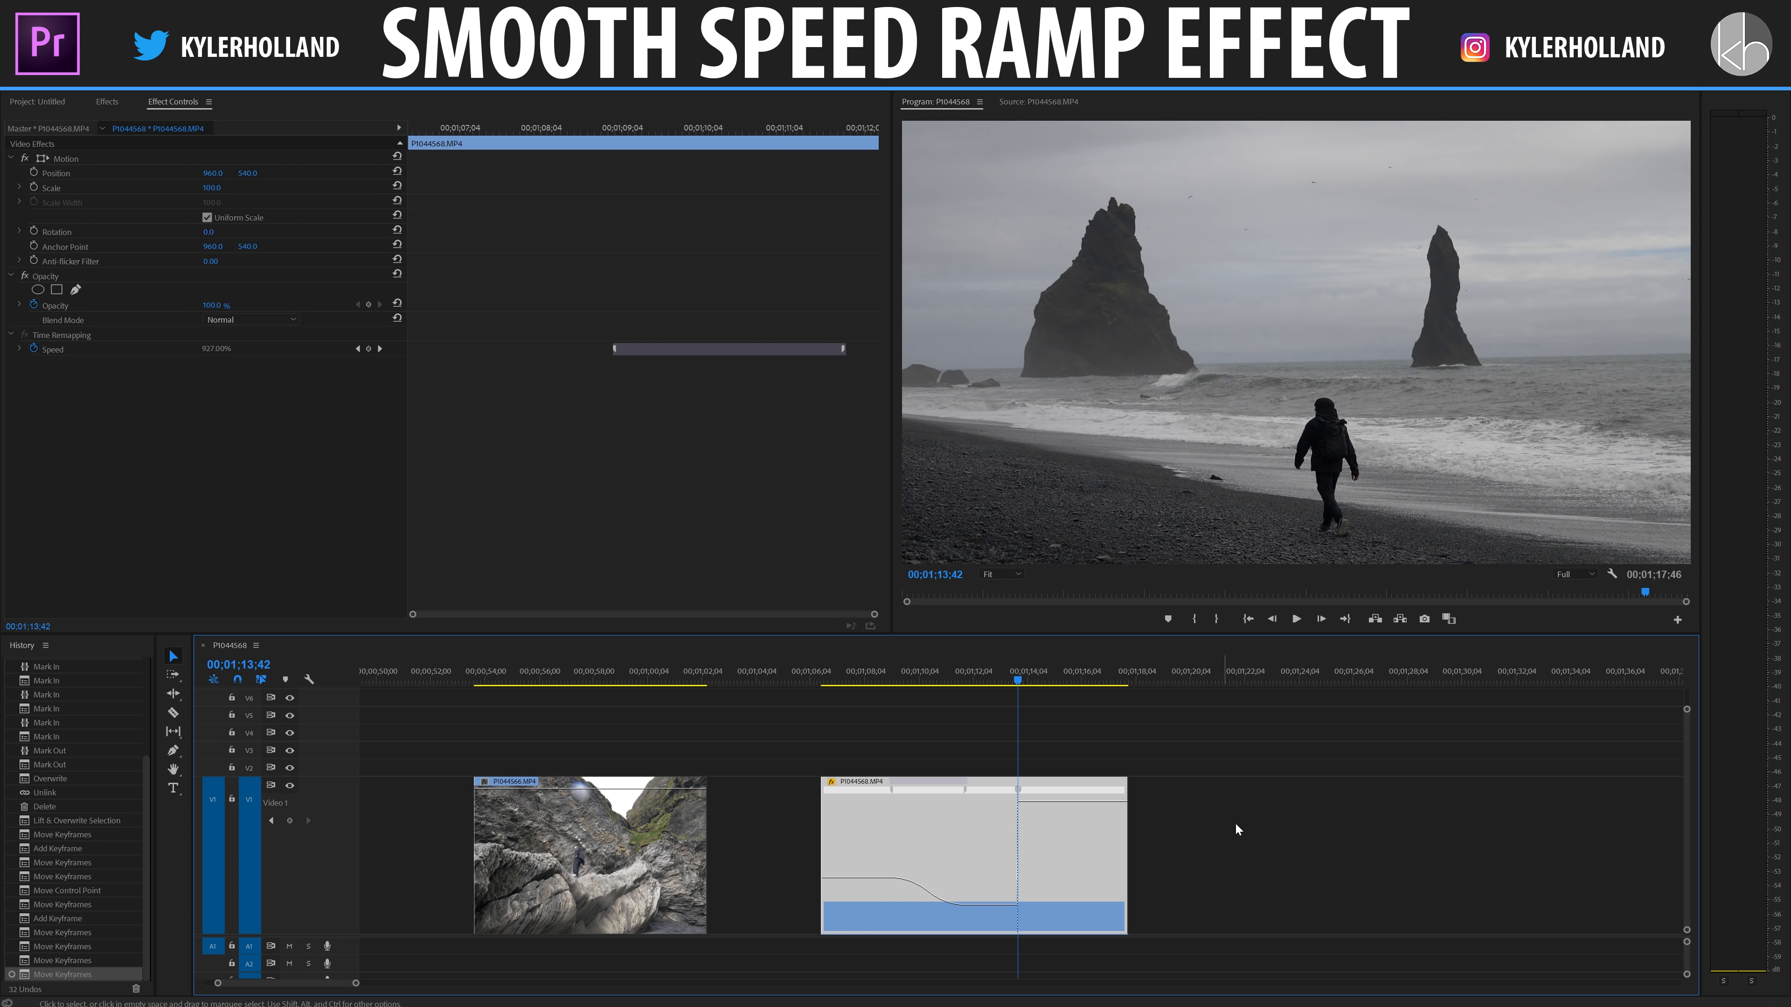
# Play through the abrupt speed jump at 00;01;13;42 twice to examine it.
pyautogui.click(1291, 912)
pyautogui.press('=')
pyautogui.press('=')
pyautogui.press('=')
pyautogui.press('=')
pyautogui.click(942, 668)
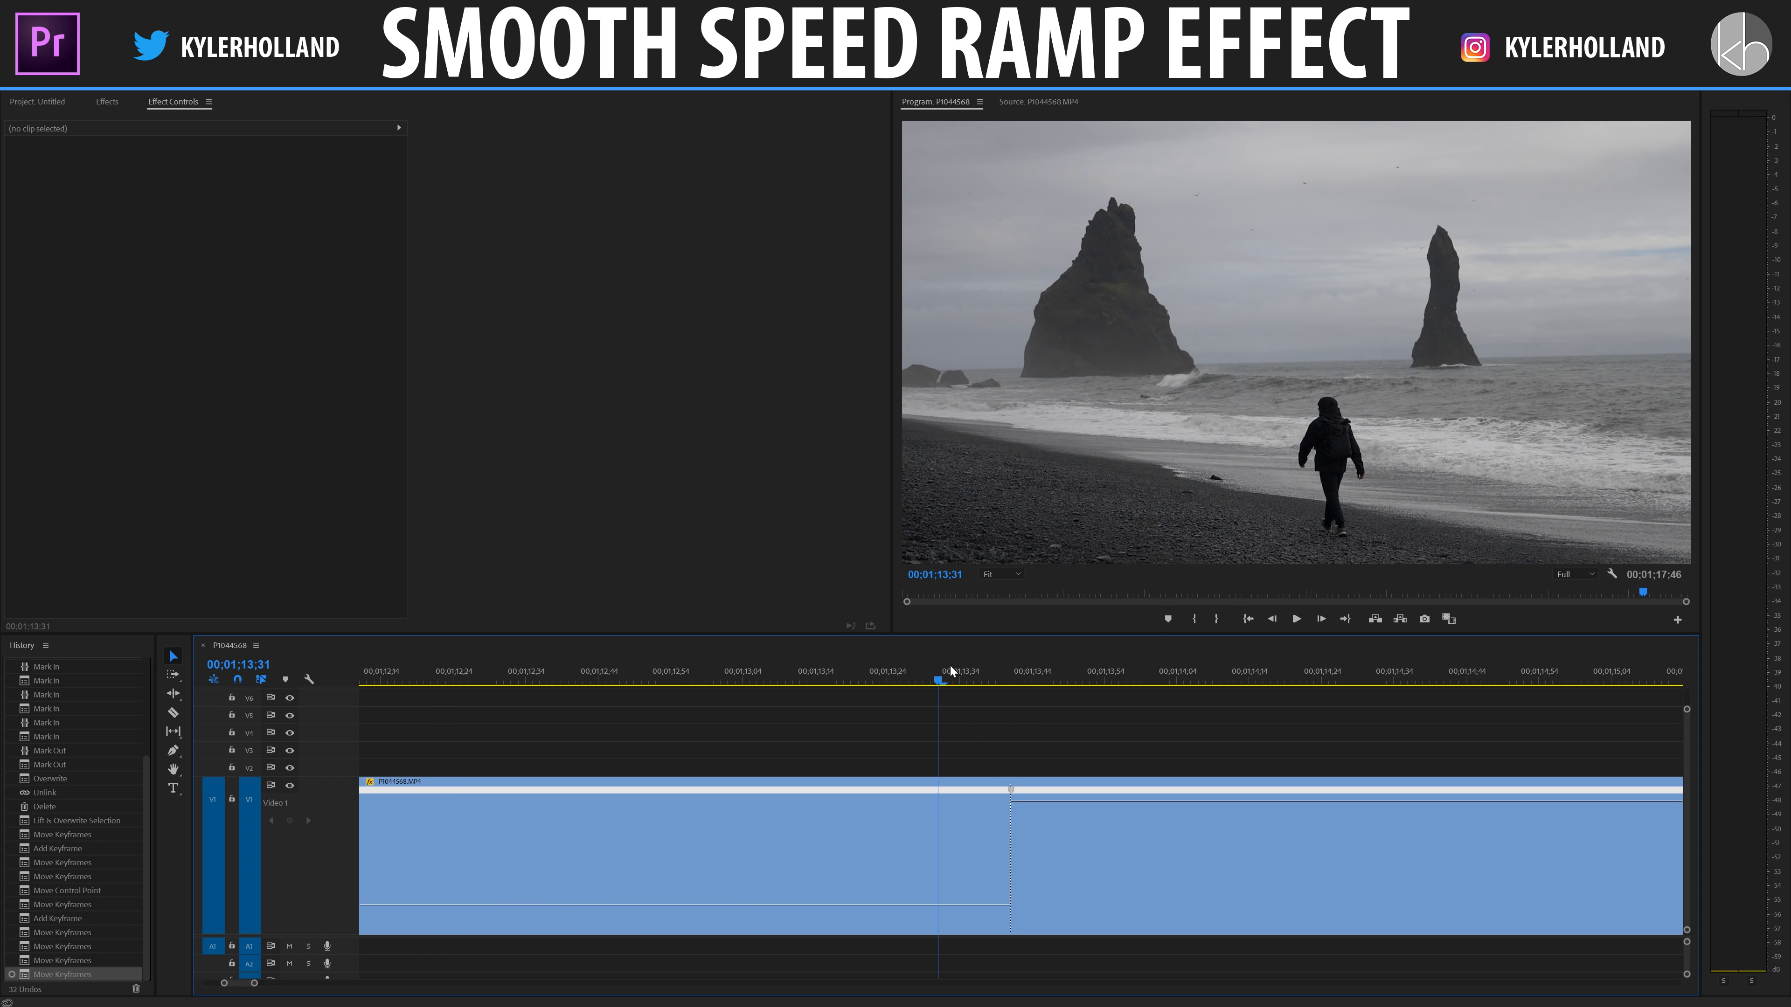
pyautogui.press('space')
pyautogui.click(915, 682)
pyautogui.press('space')
# Split the keyframe at 00;01;13;42 into a smooth ramp up ending at about 00;01;13;50 and play it back.
pyautogui.moveTo(1013, 796); pyautogui.dragTo(1045, 795)
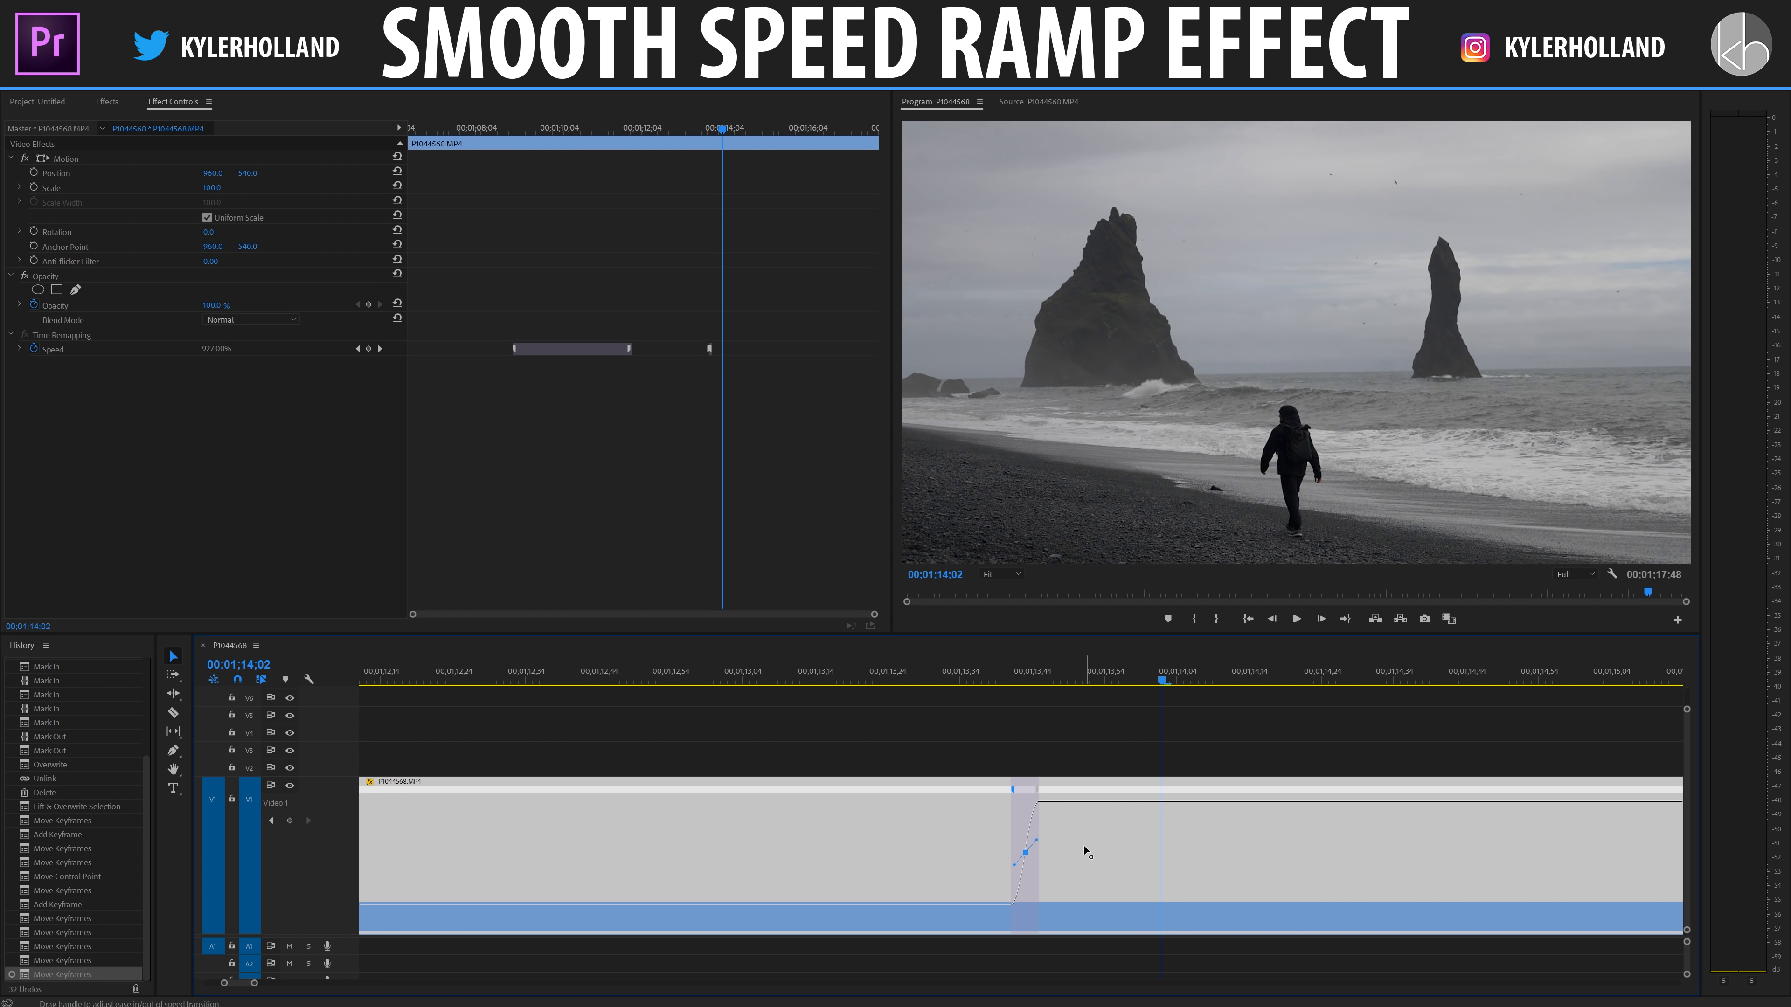
pyautogui.click(945, 682)
pyautogui.press('space')
pyautogui.moveTo(1036, 789); pyautogui.dragTo(1072, 790)
pyautogui.click(966, 670)
pyautogui.press('space')
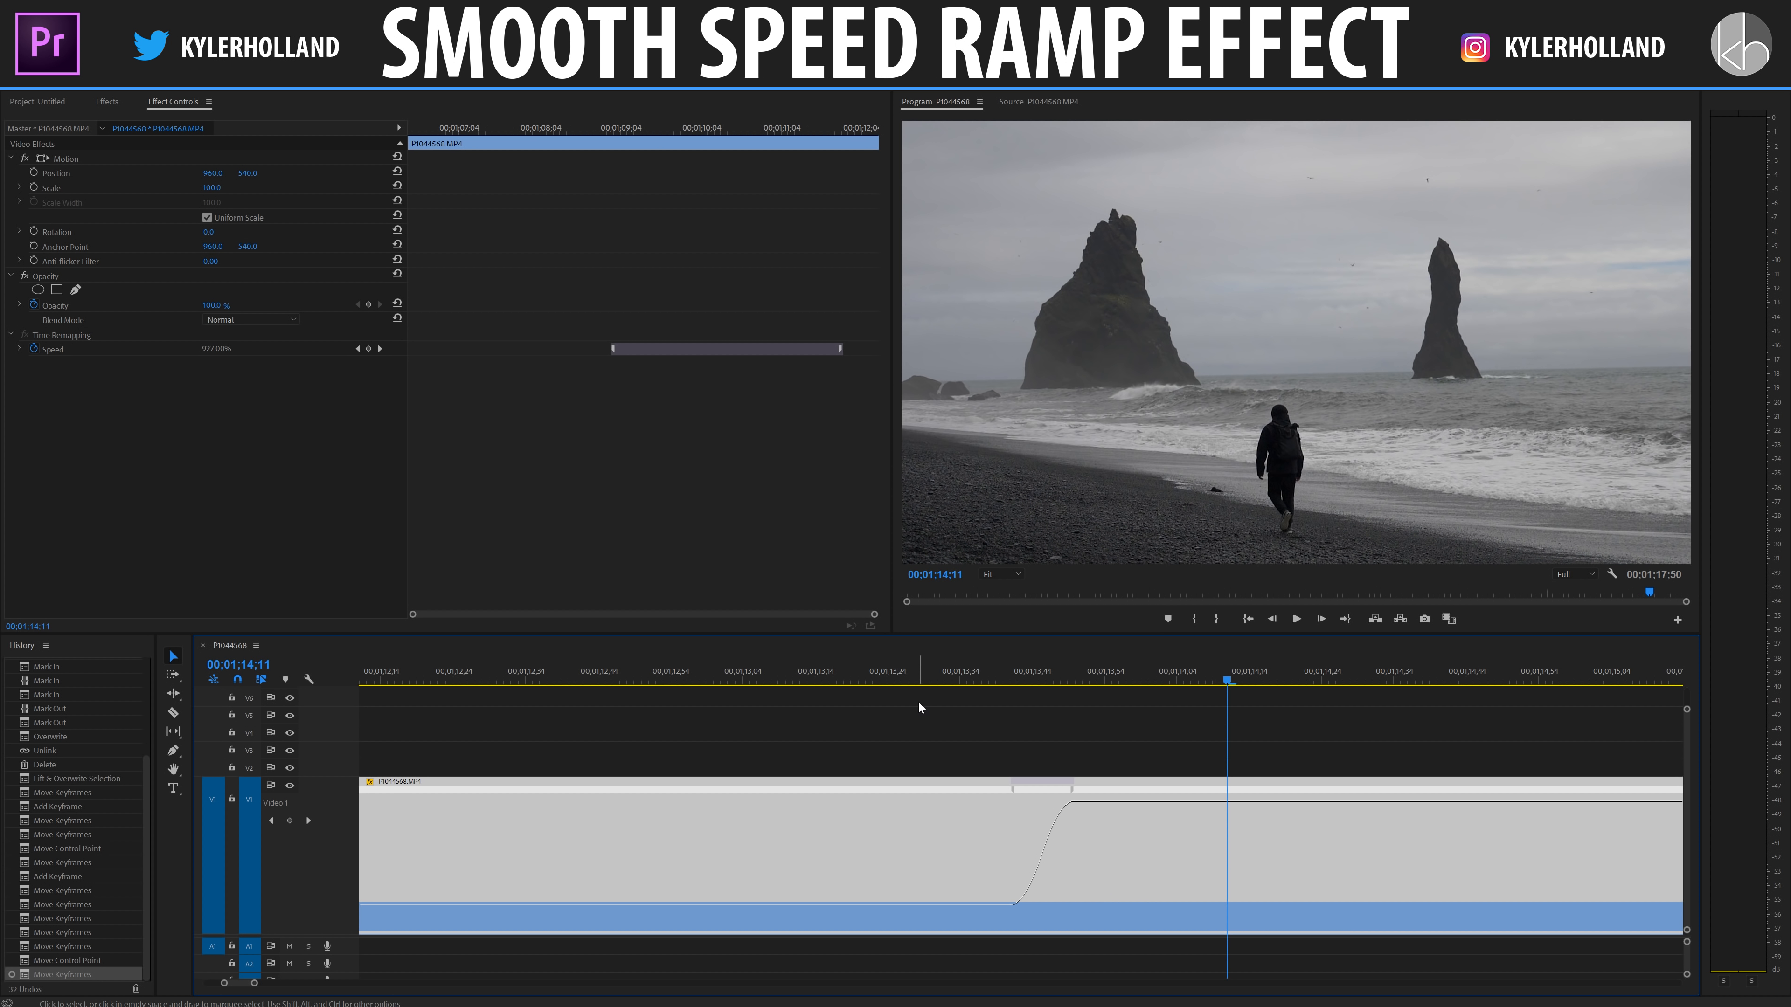
# Add a speed keyframe at 00;01;13;50, at the end of the ramp up, and lower the speed after it to 60%.
pyautogui.click(1083, 672)
pyautogui.click(1073, 671)
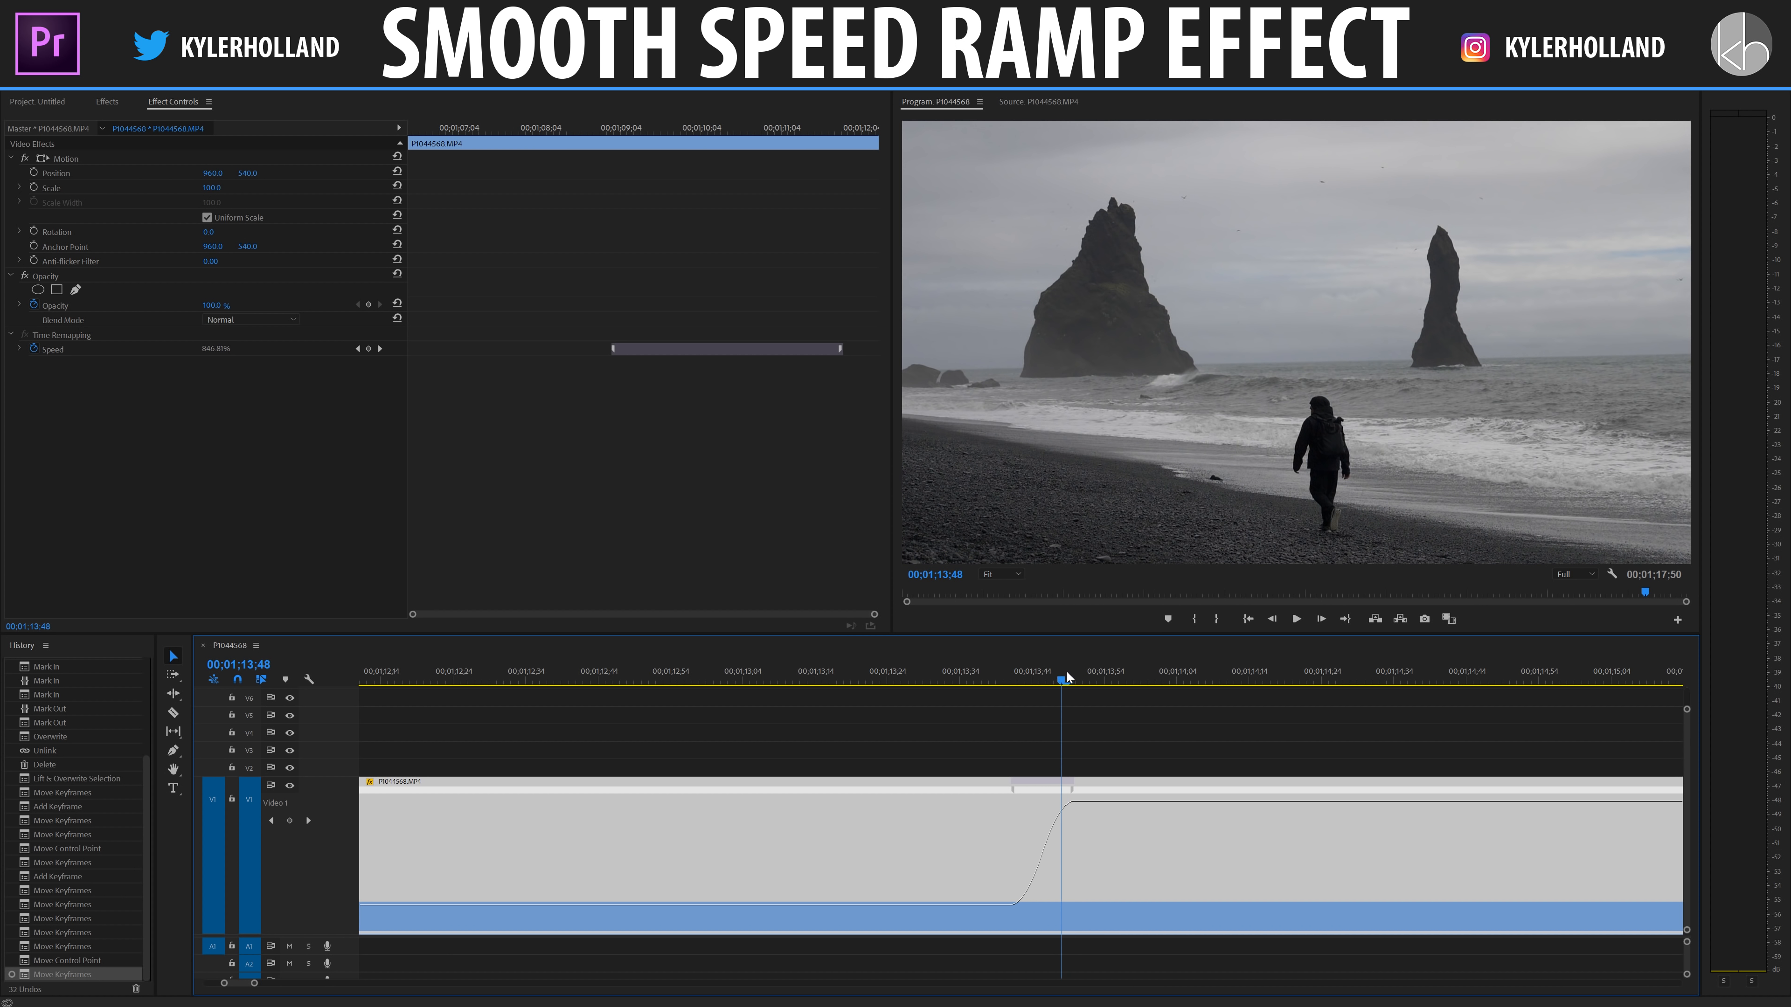
pyautogui.keyDown('ctrl'); pyautogui.click(1076, 803); pyautogui.keyUp('ctrl')
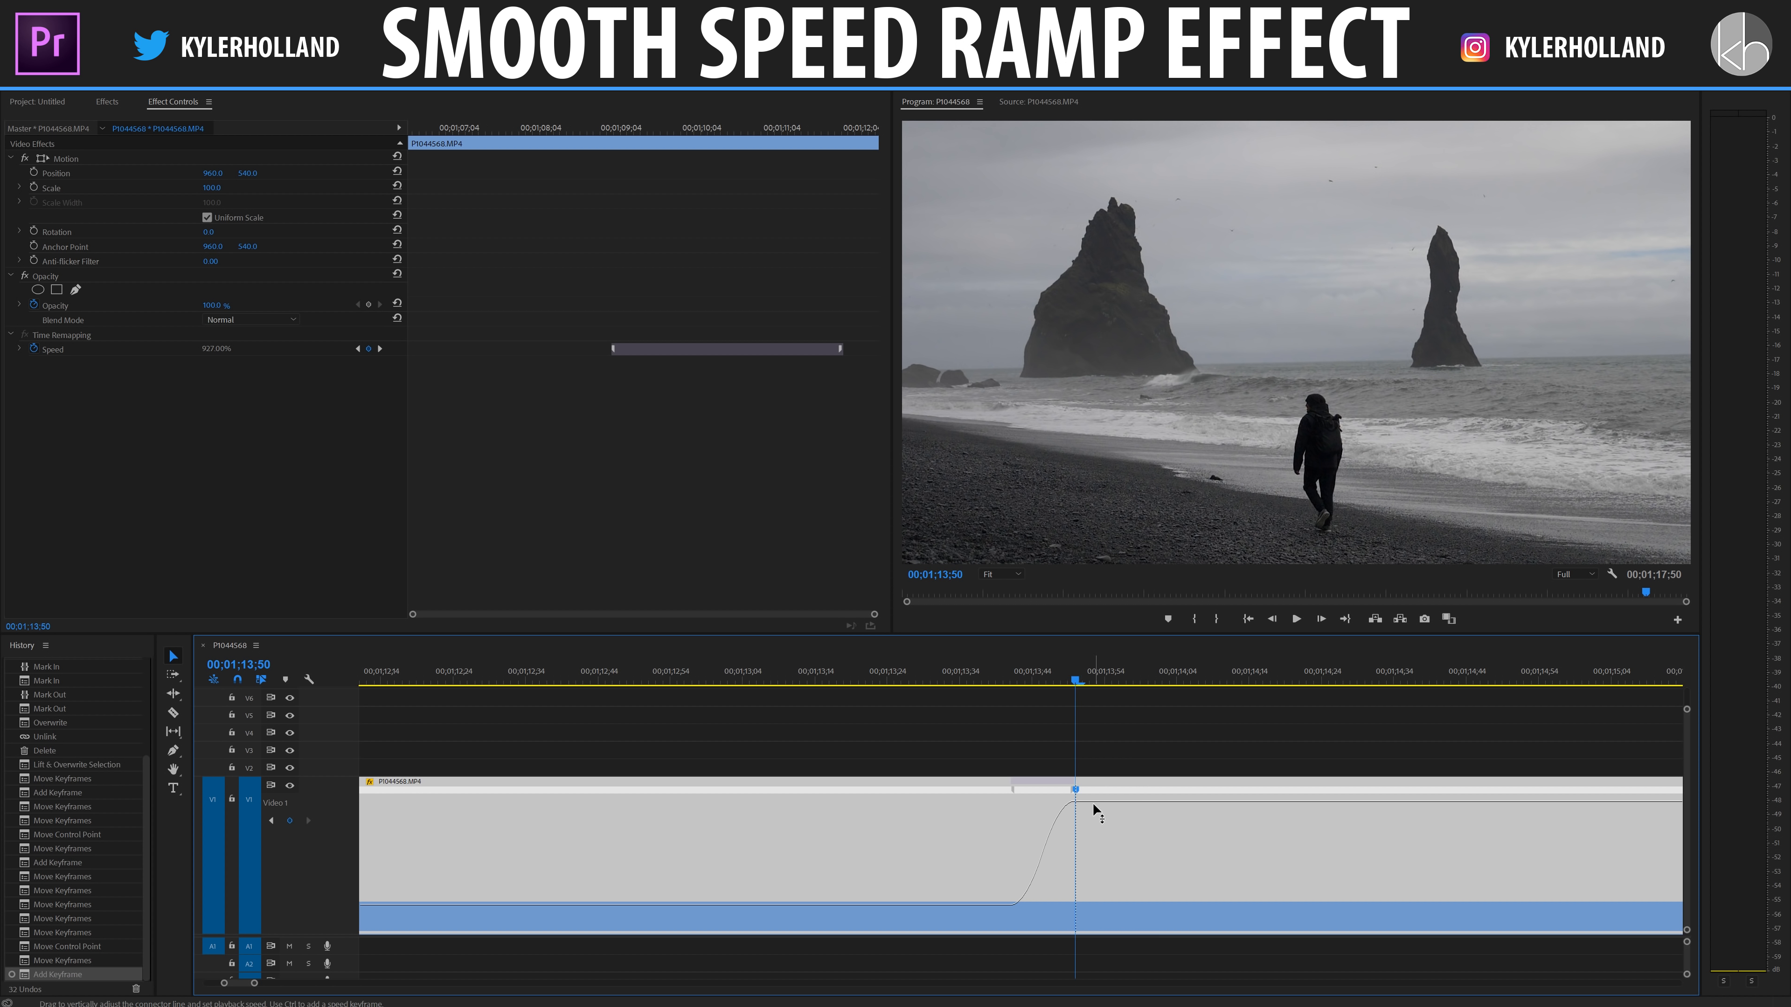
pyautogui.moveTo(1089, 805); pyautogui.dragTo(1097, 910)
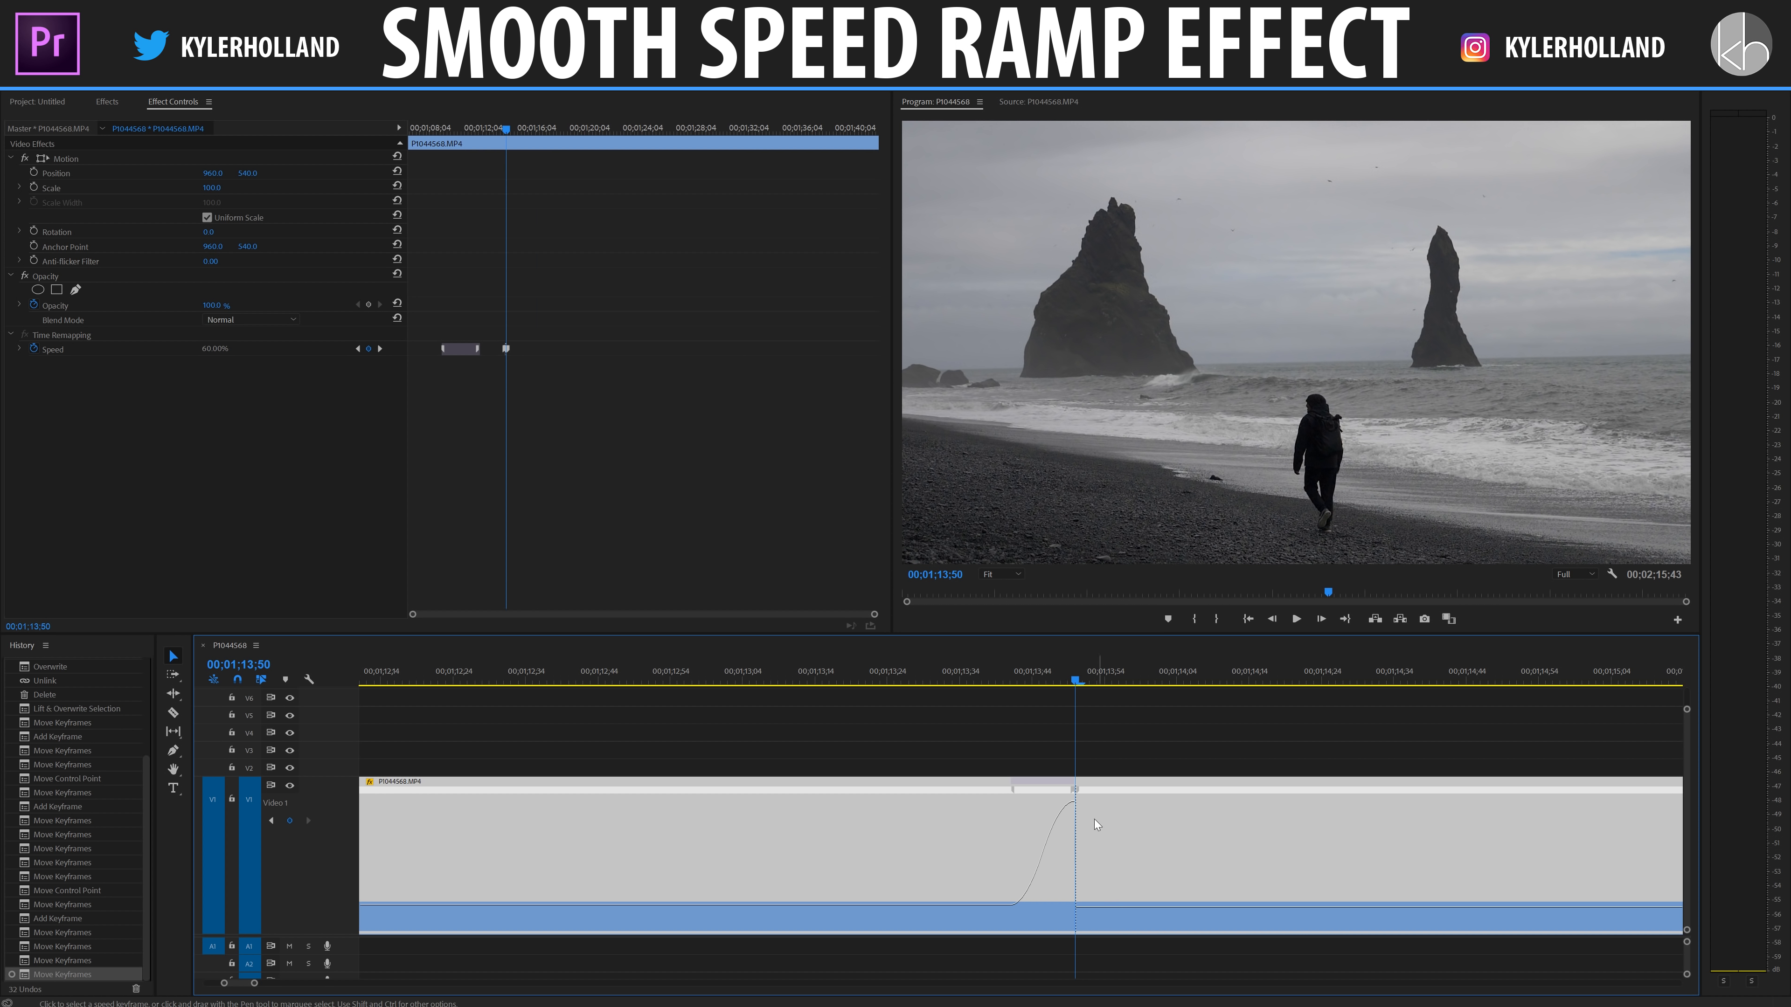
# Split the keyframe at 00;01;13;50 into a very short ramp down, ease its curve and play it back.
pyautogui.scroll(3, 1087, 796)
pyautogui.click(1021, 790)
pyautogui.moveTo(1026, 797); pyautogui.dragTo(1028, 797)
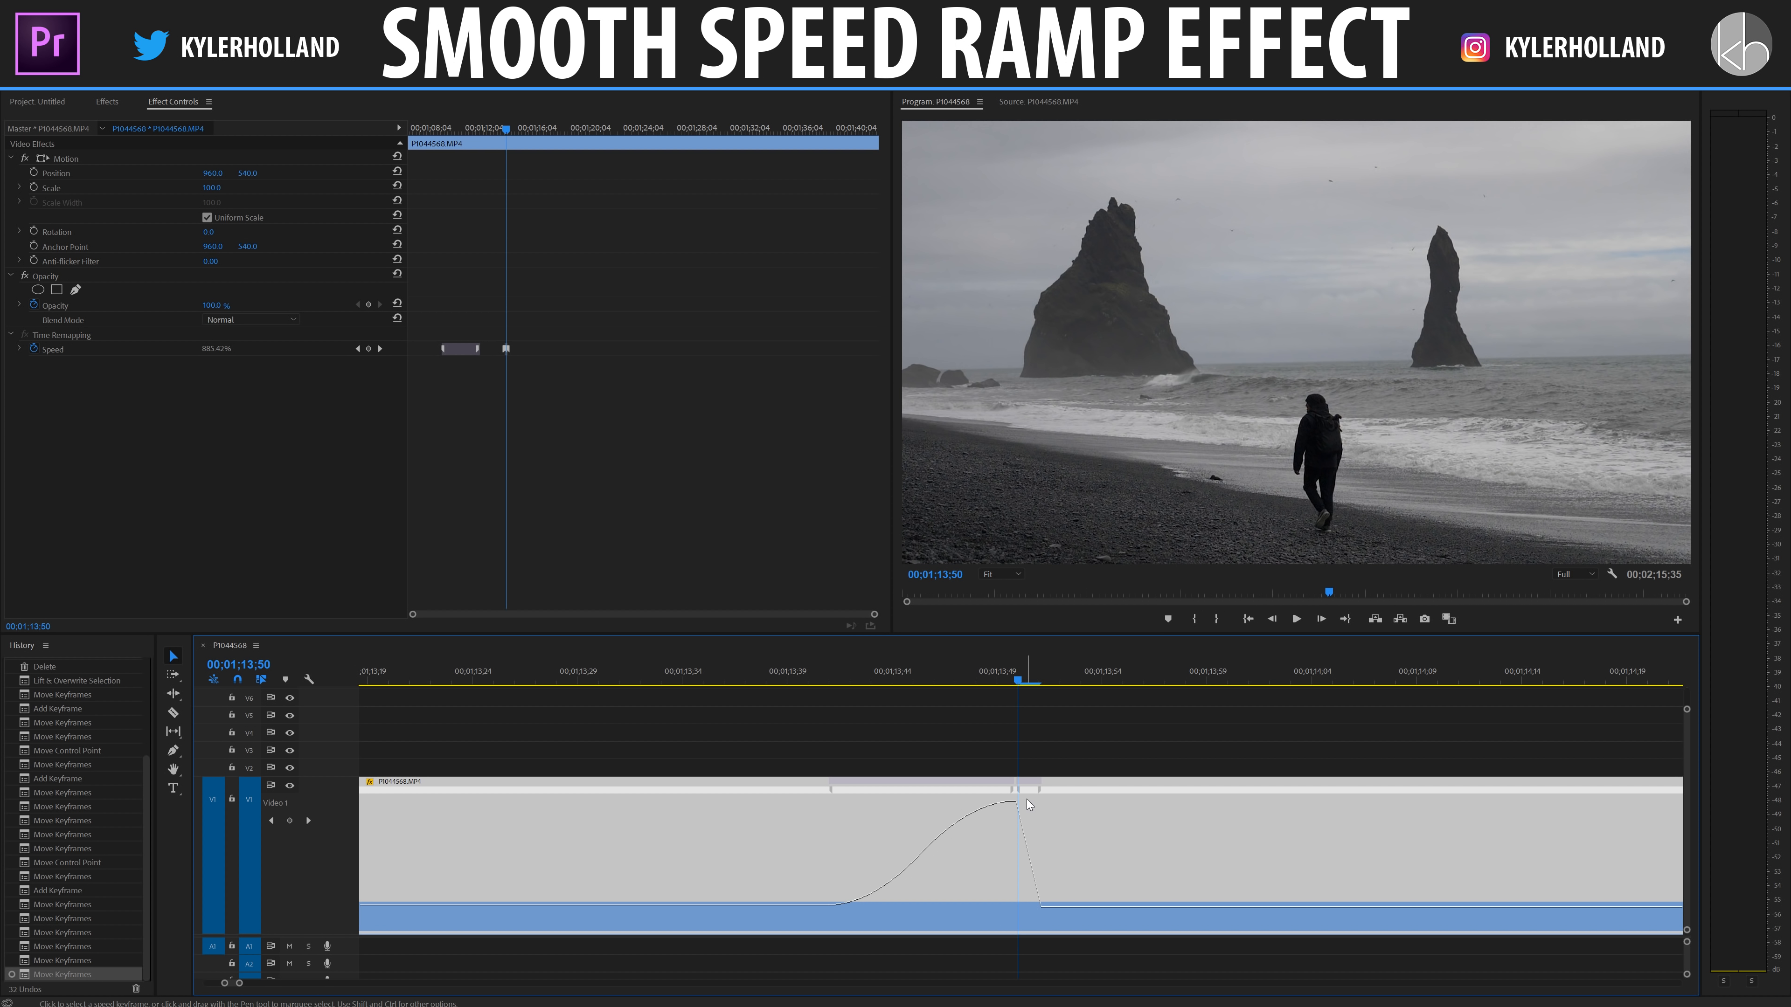
pyautogui.click(1027, 818)
pyautogui.moveTo(1028, 837); pyautogui.dragTo(974, 850)
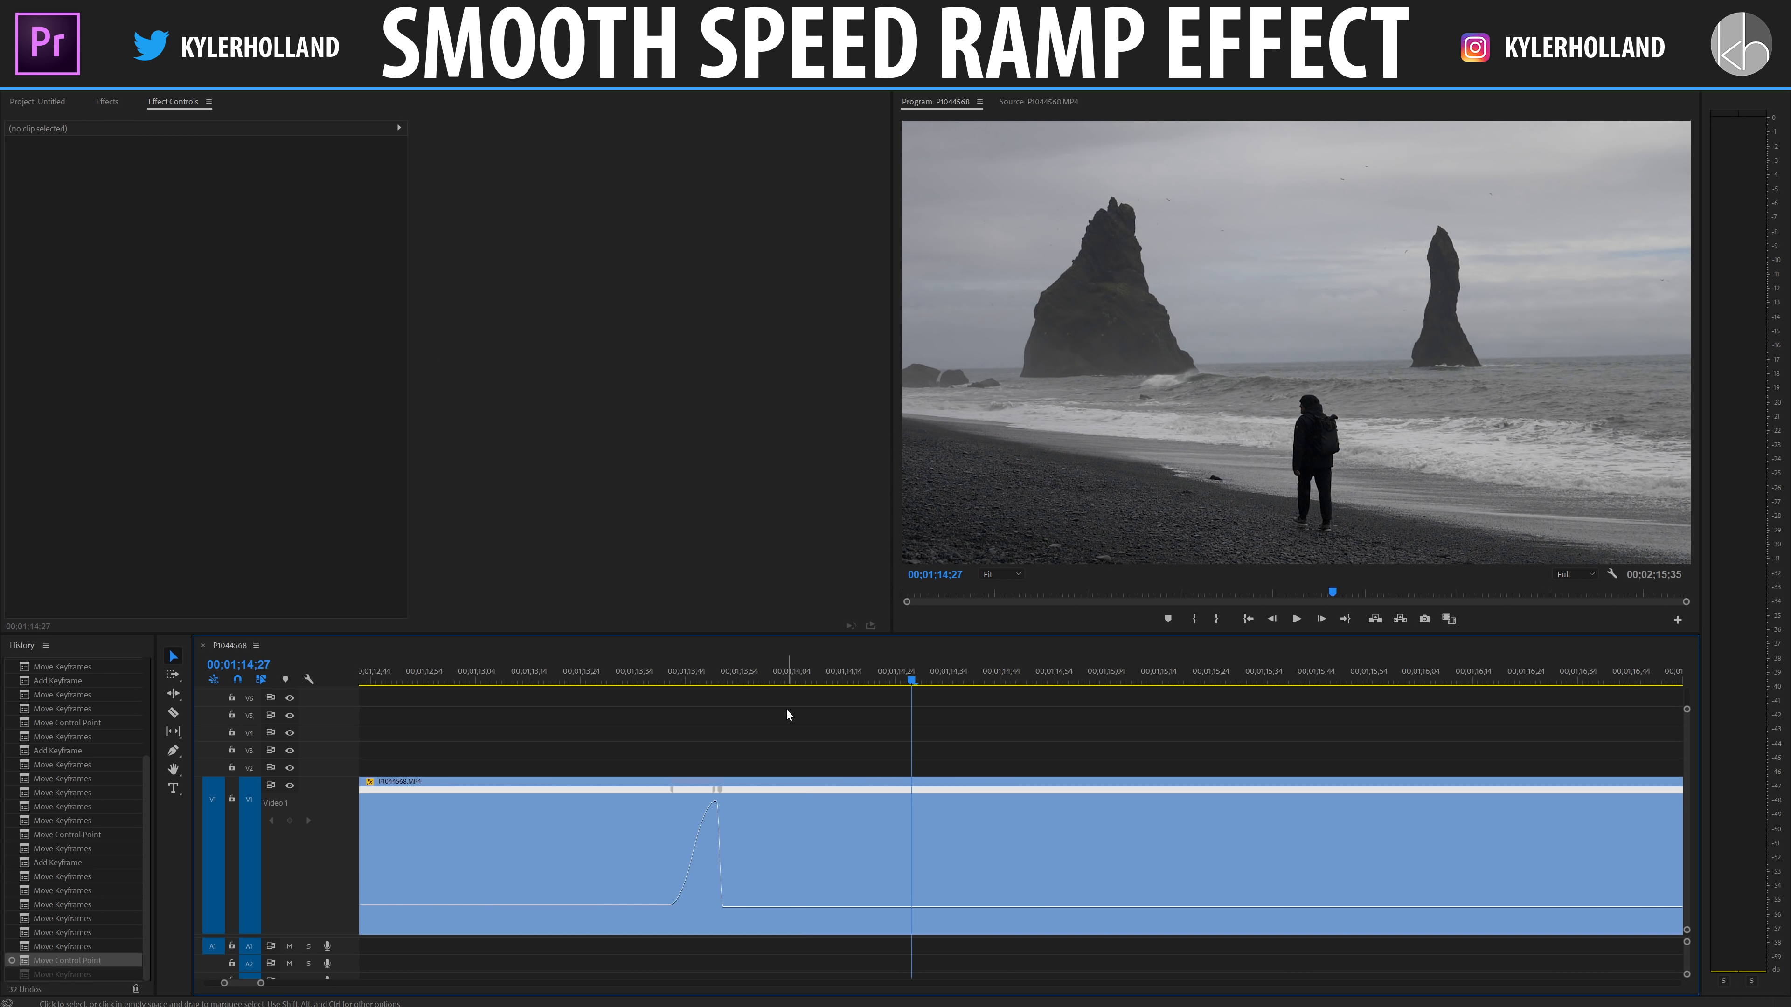
pyautogui.press('-')
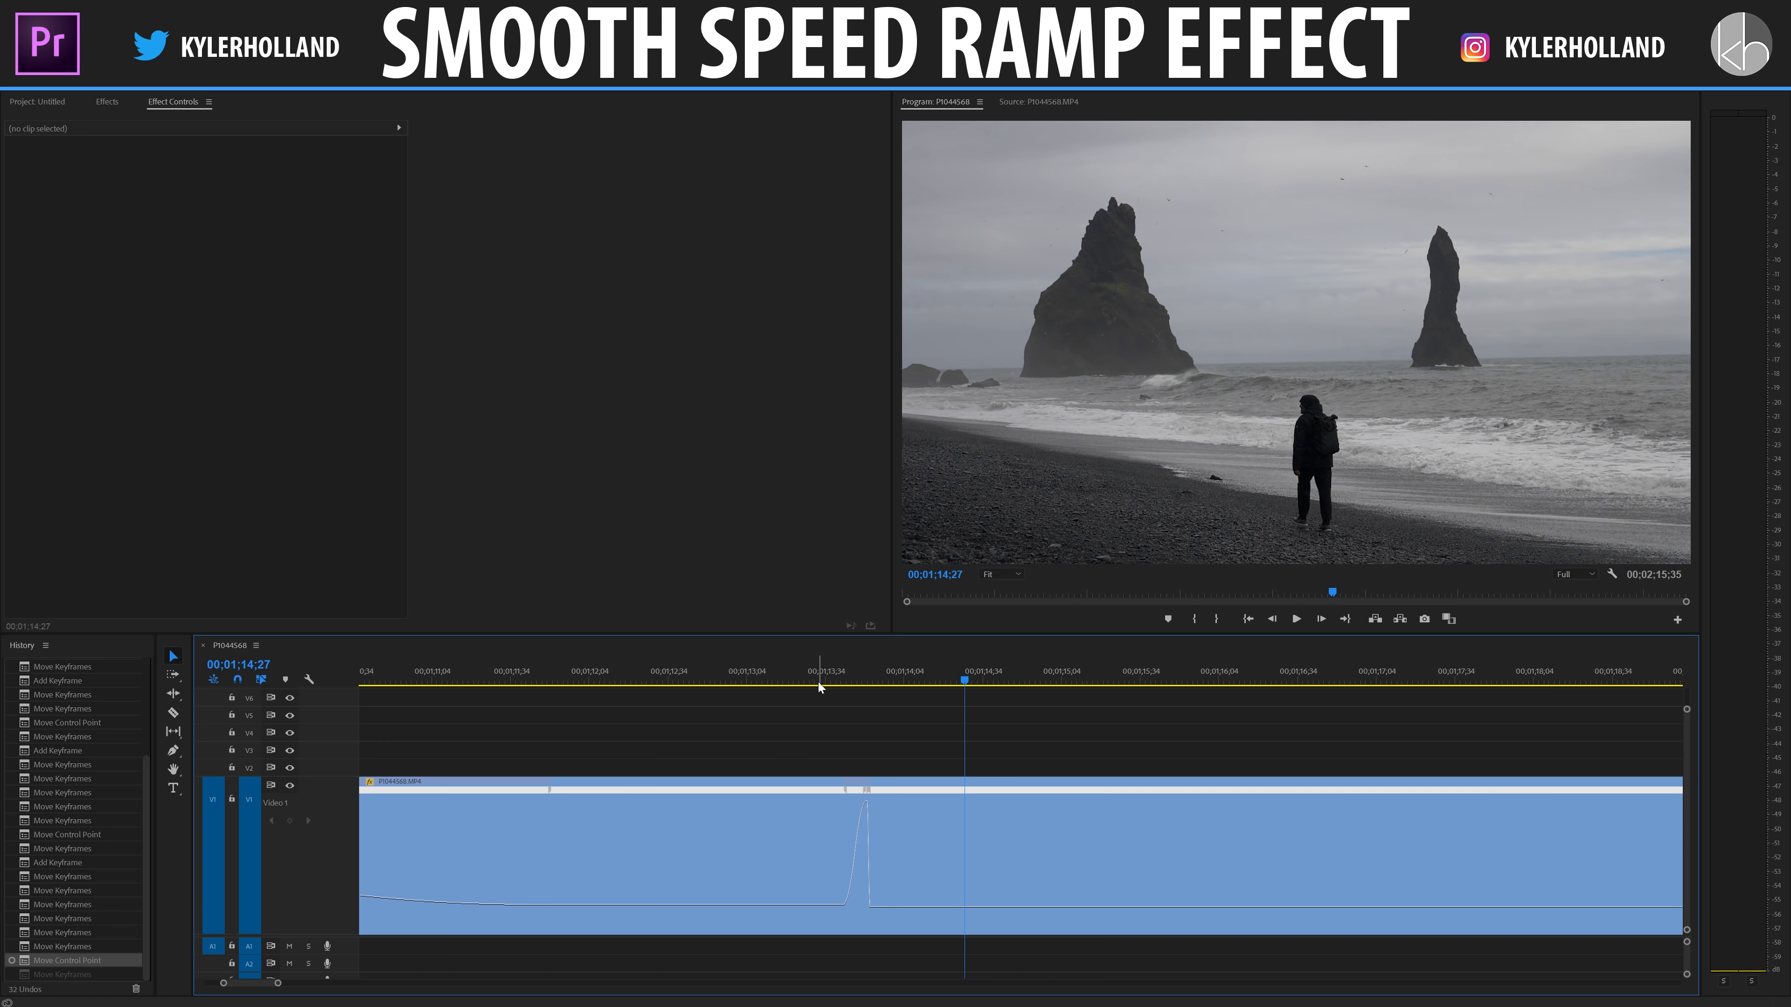
pyautogui.click(818, 682)
pyautogui.press('space')
pyautogui.click(719, 675)
pyautogui.press('space')
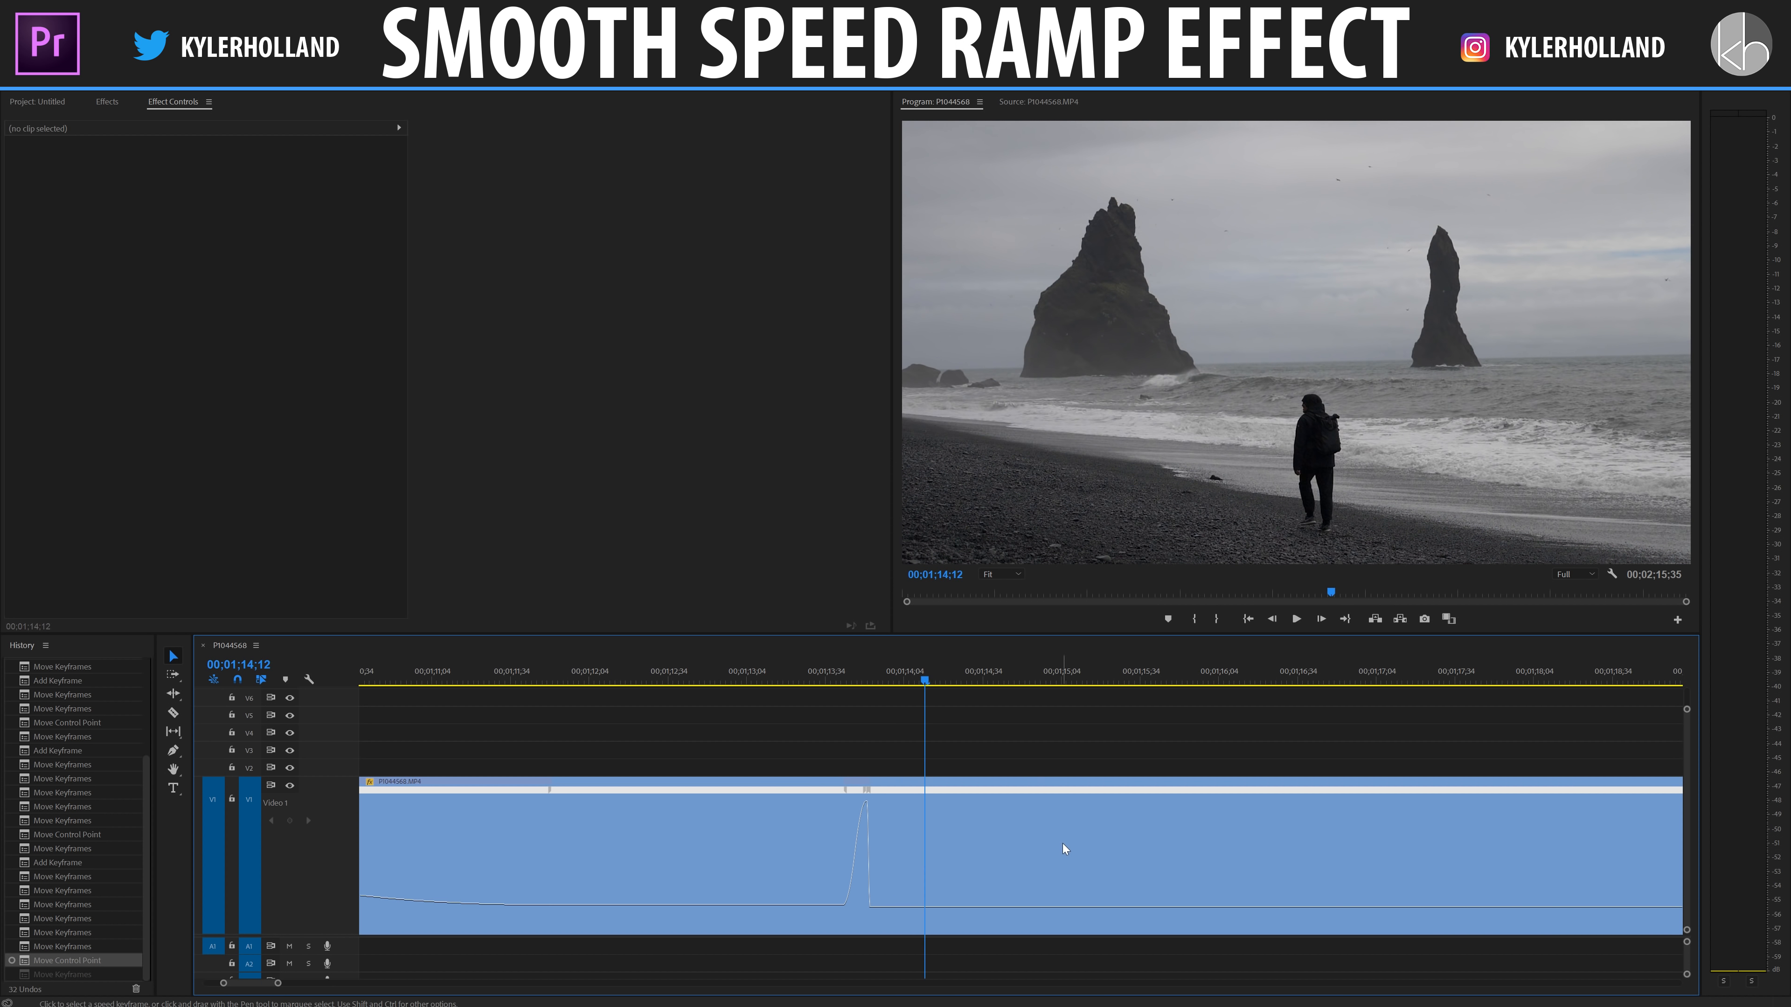
# Lengthen the ramp down so it ends at about 00;01;13;59 and play the transition.
pyautogui.press('=')
pyautogui.press('=')
pyautogui.click(720, 835)
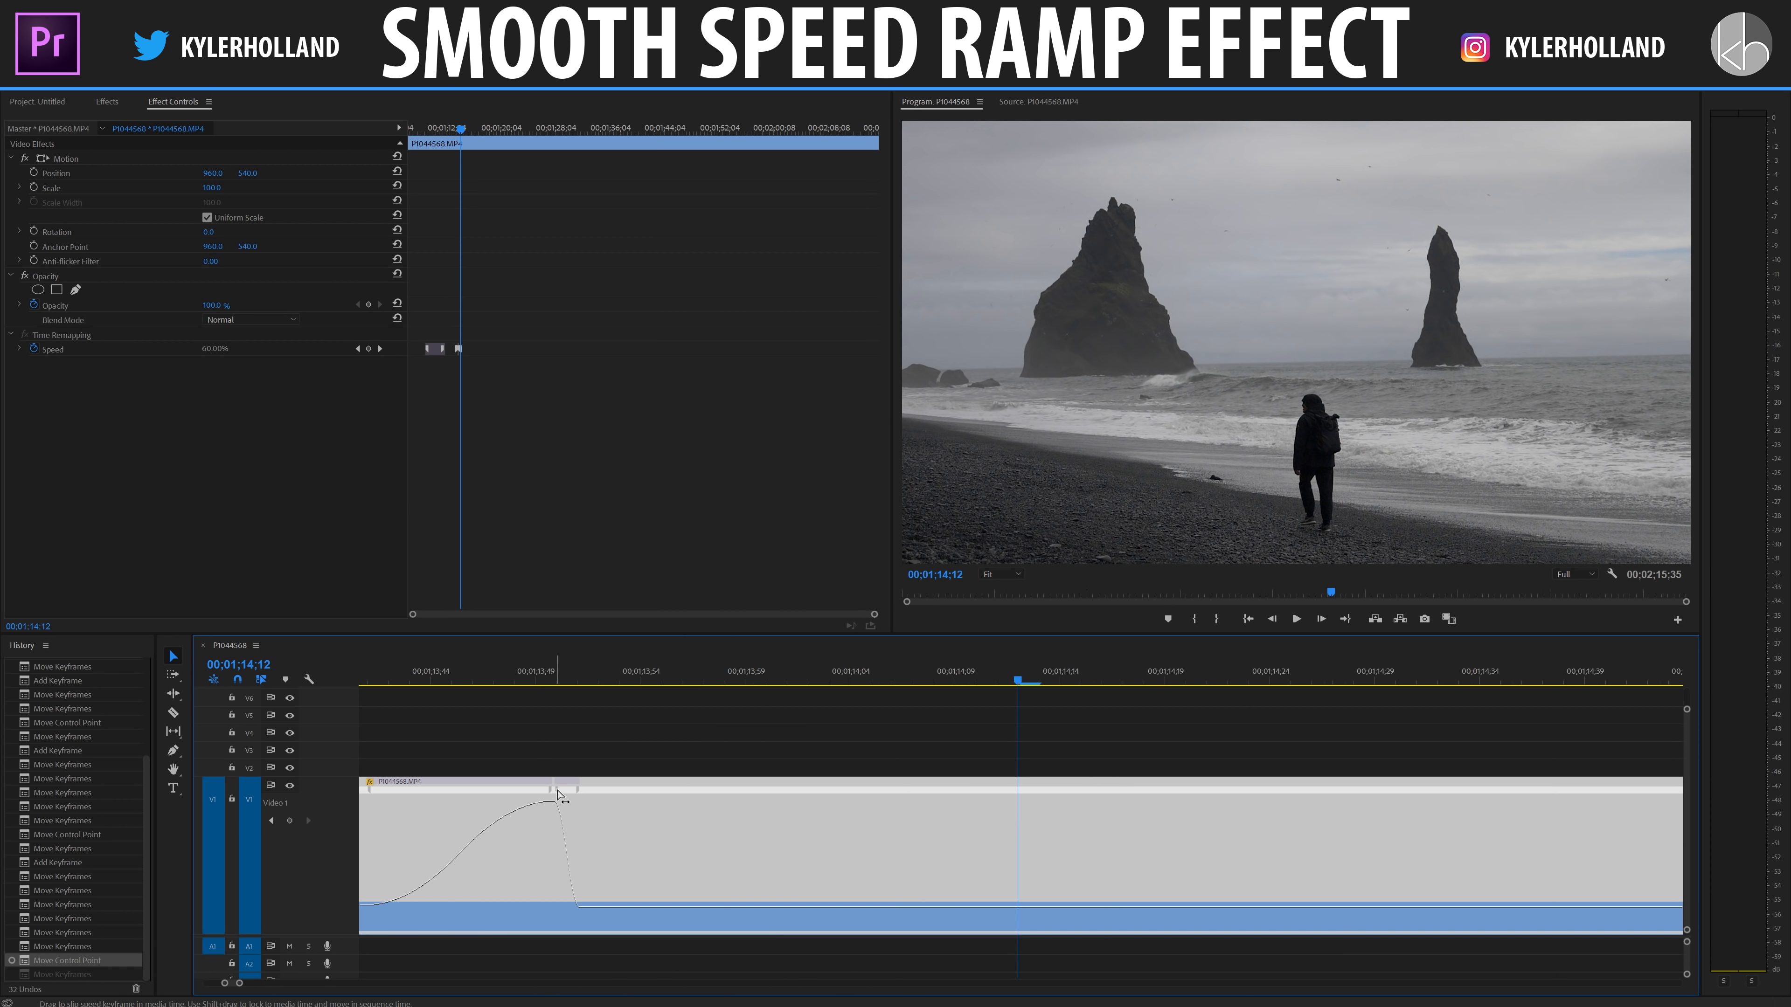
pyautogui.moveTo(577, 793); pyautogui.dragTo(751, 799)
pyautogui.press('-')
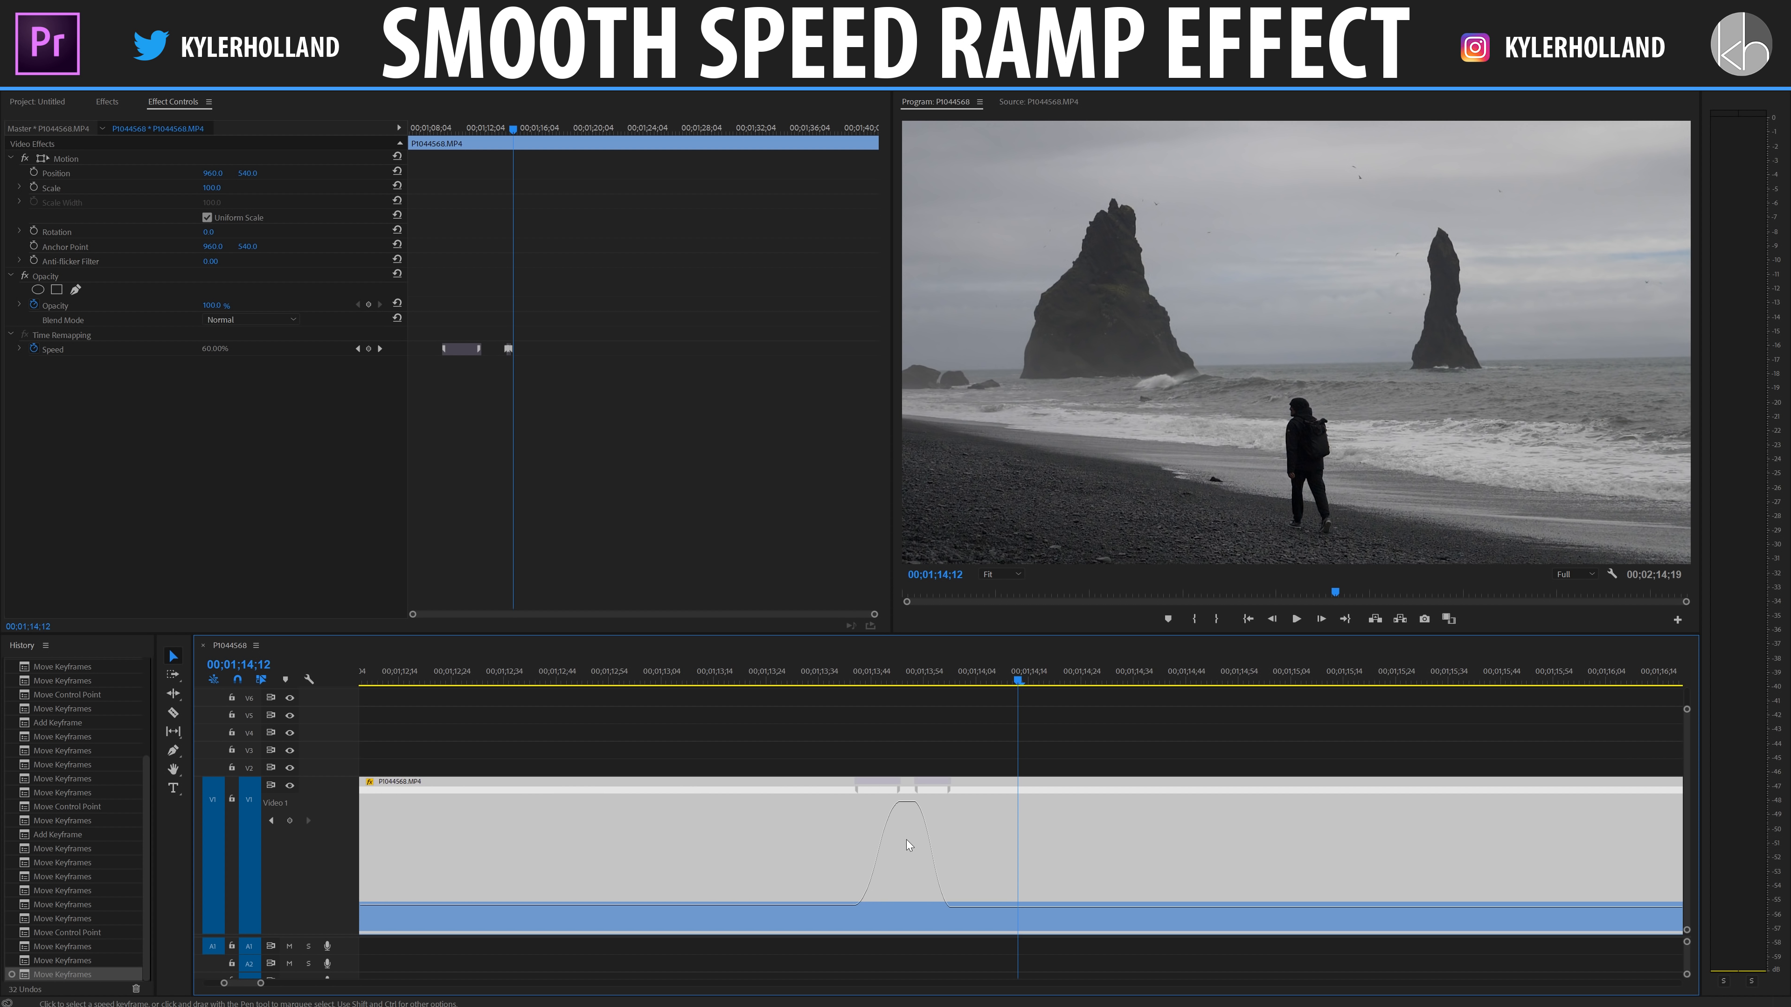
pyautogui.click(792, 677)
pyautogui.press('space')
pyautogui.press('space')
# Stretch the ramp down to end at about 00;01;14;52 and play the slower transition.
pyautogui.moveTo(948, 797); pyautogui.dragTo(1230, 802)
pyautogui.click(749, 676)
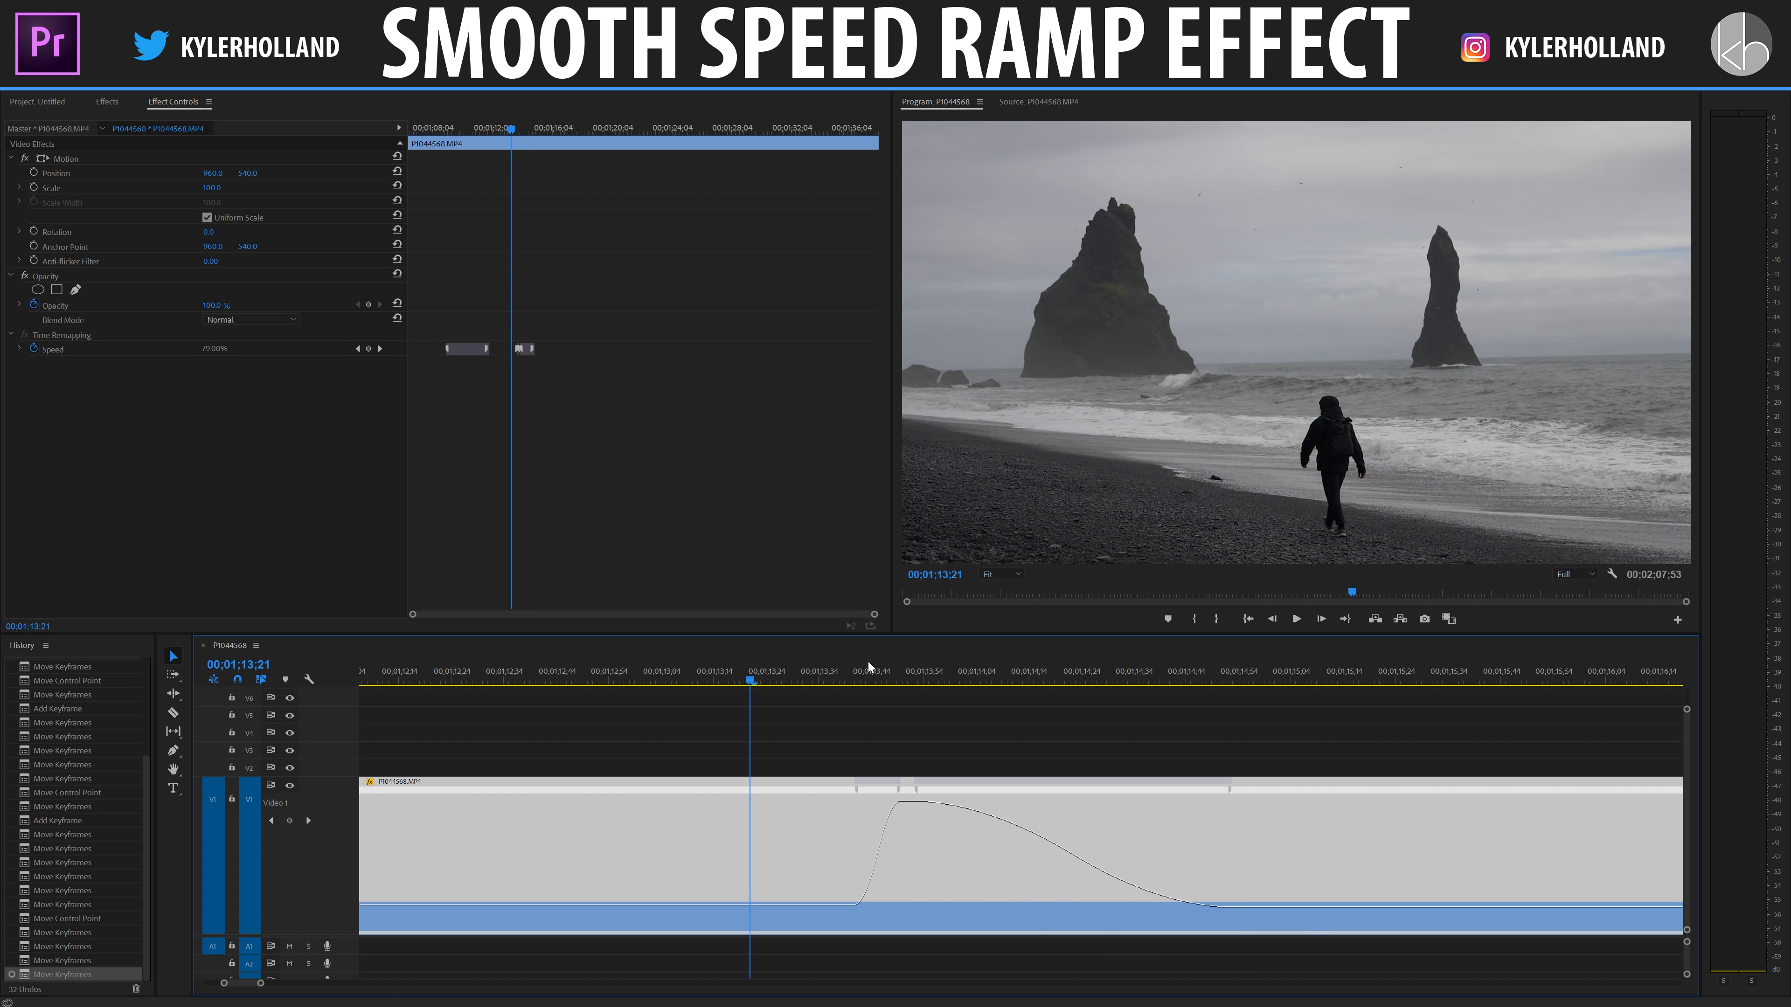
pyautogui.press('space')
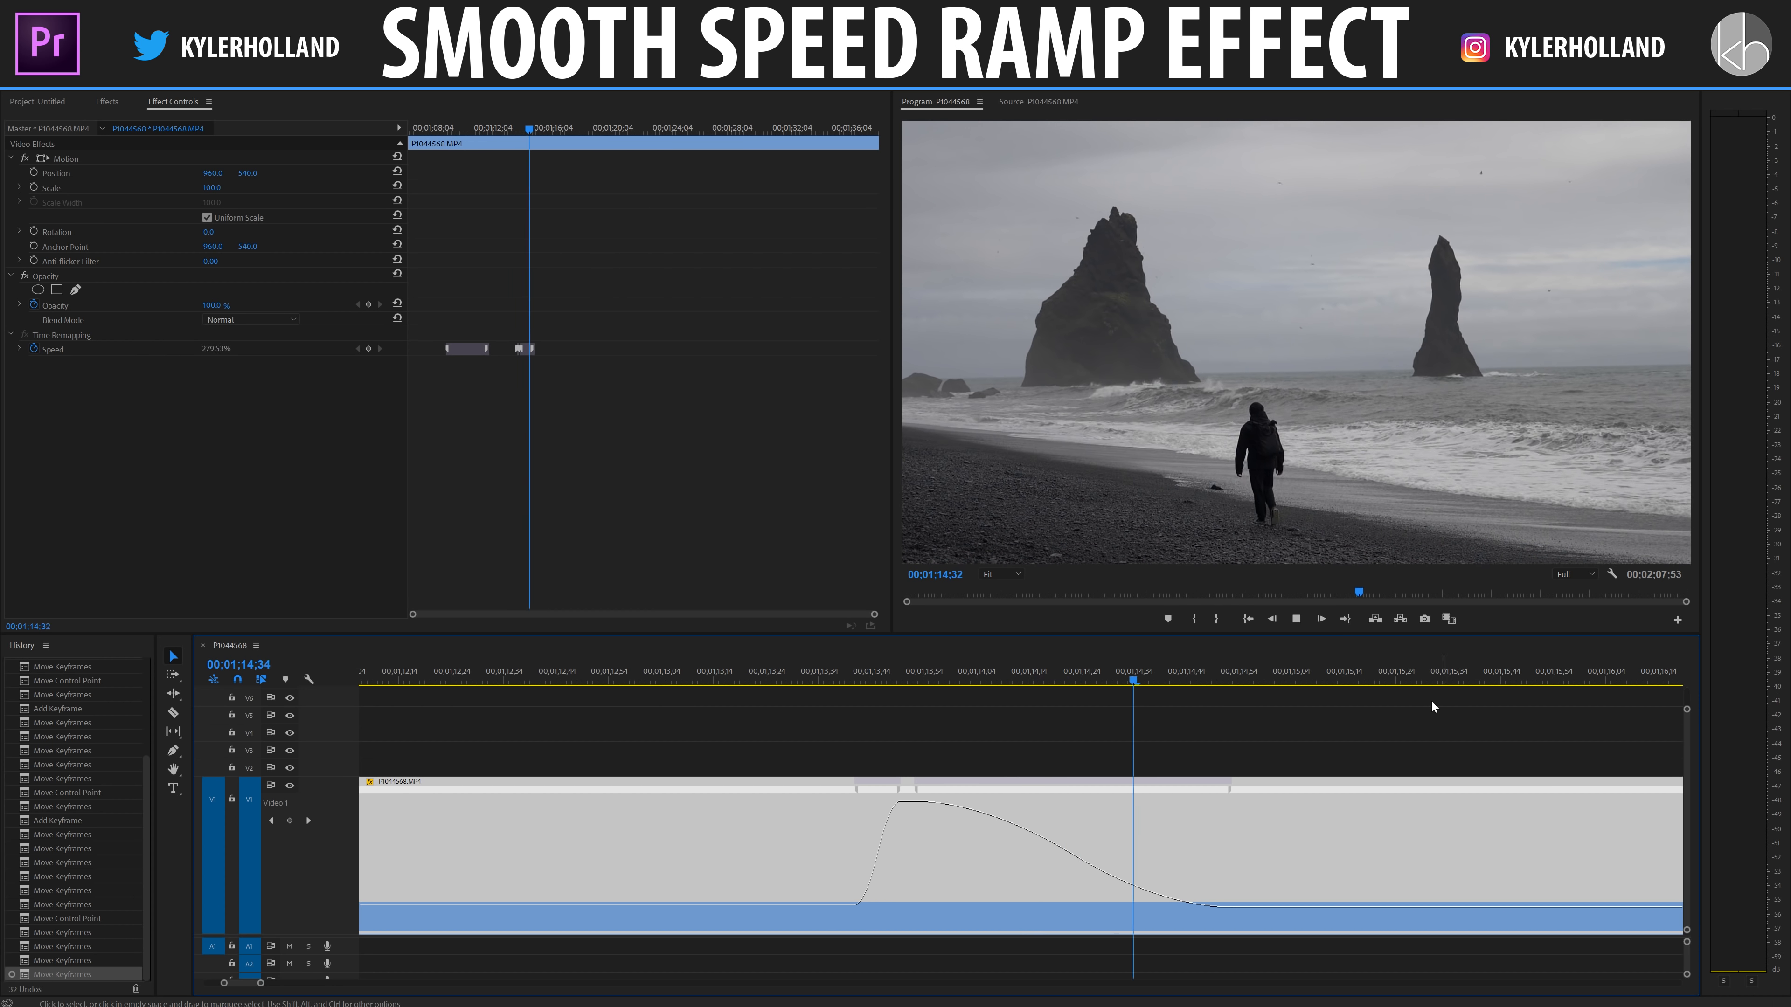
pyautogui.press('space')
# Shorten the ramp down to end at about 00;01;14;24 and play it back.
pyautogui.moveTo(1231, 797); pyautogui.dragTo(1078, 797)
pyautogui.click(814, 676)
pyautogui.press('space')
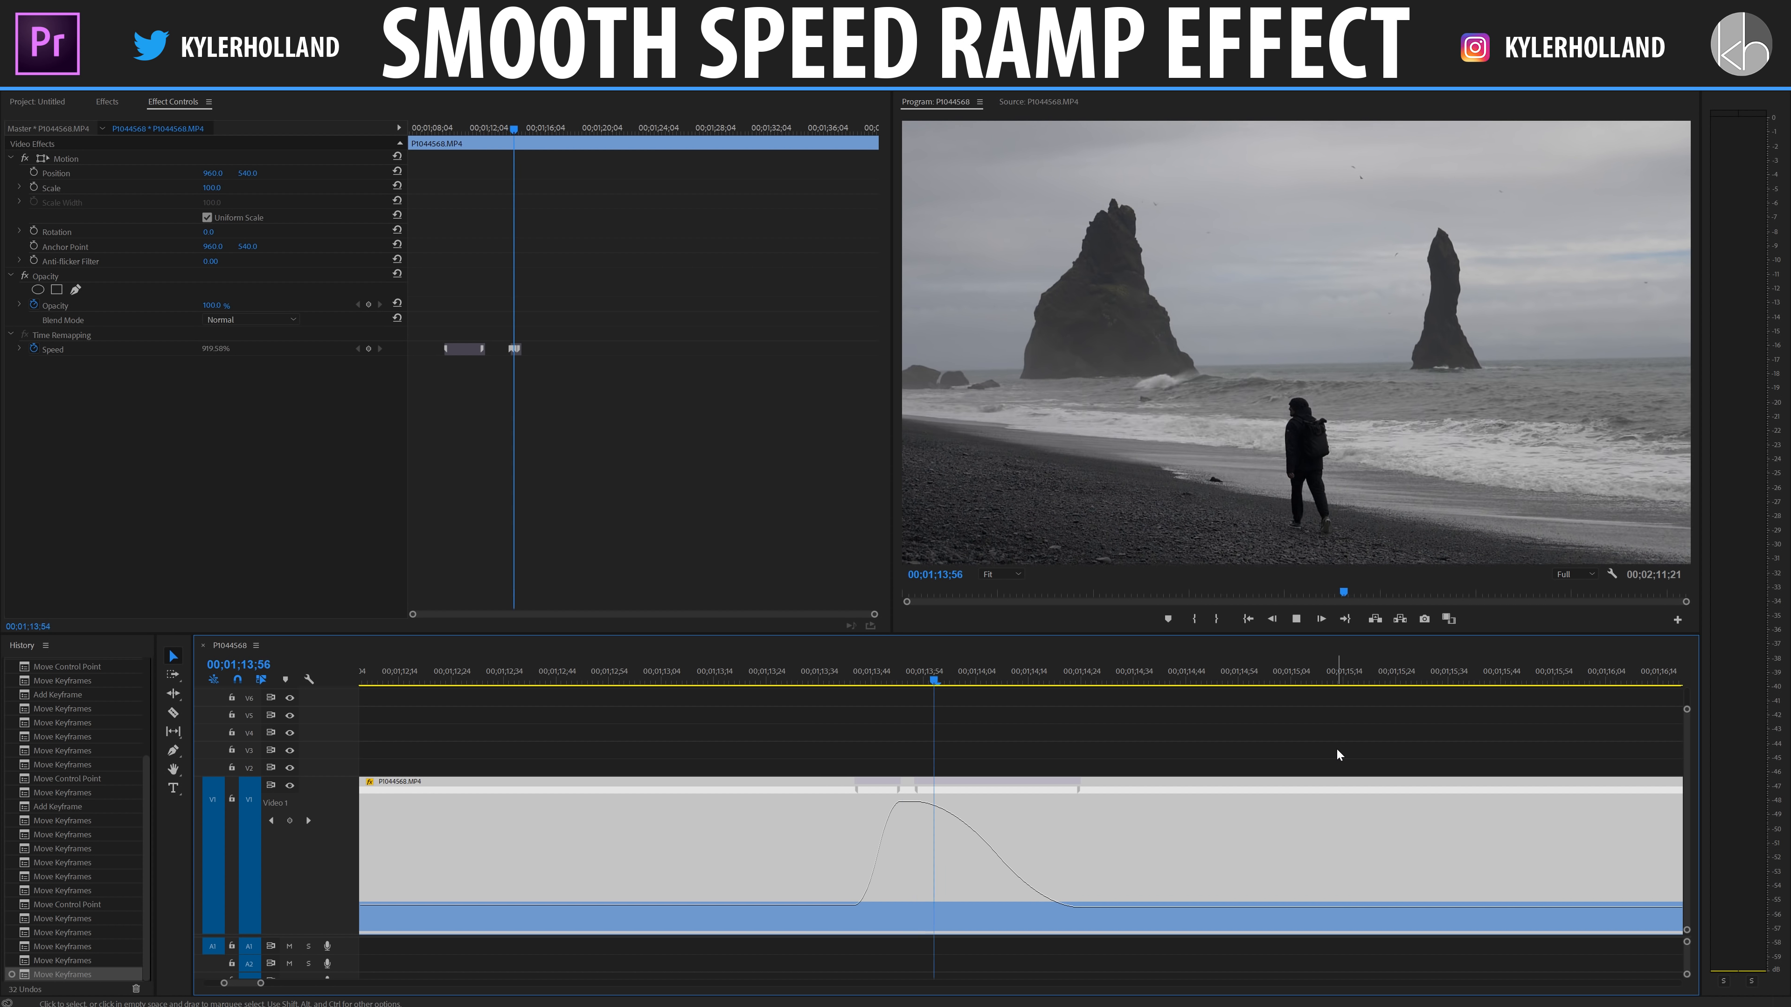
pyautogui.press('space')
# Stretch the ramp down to about 00;01;15;31, play it, and shorten it to end at about 00;01;13;54.
pyautogui.moveTo(1079, 791); pyautogui.dragTo(1434, 792)
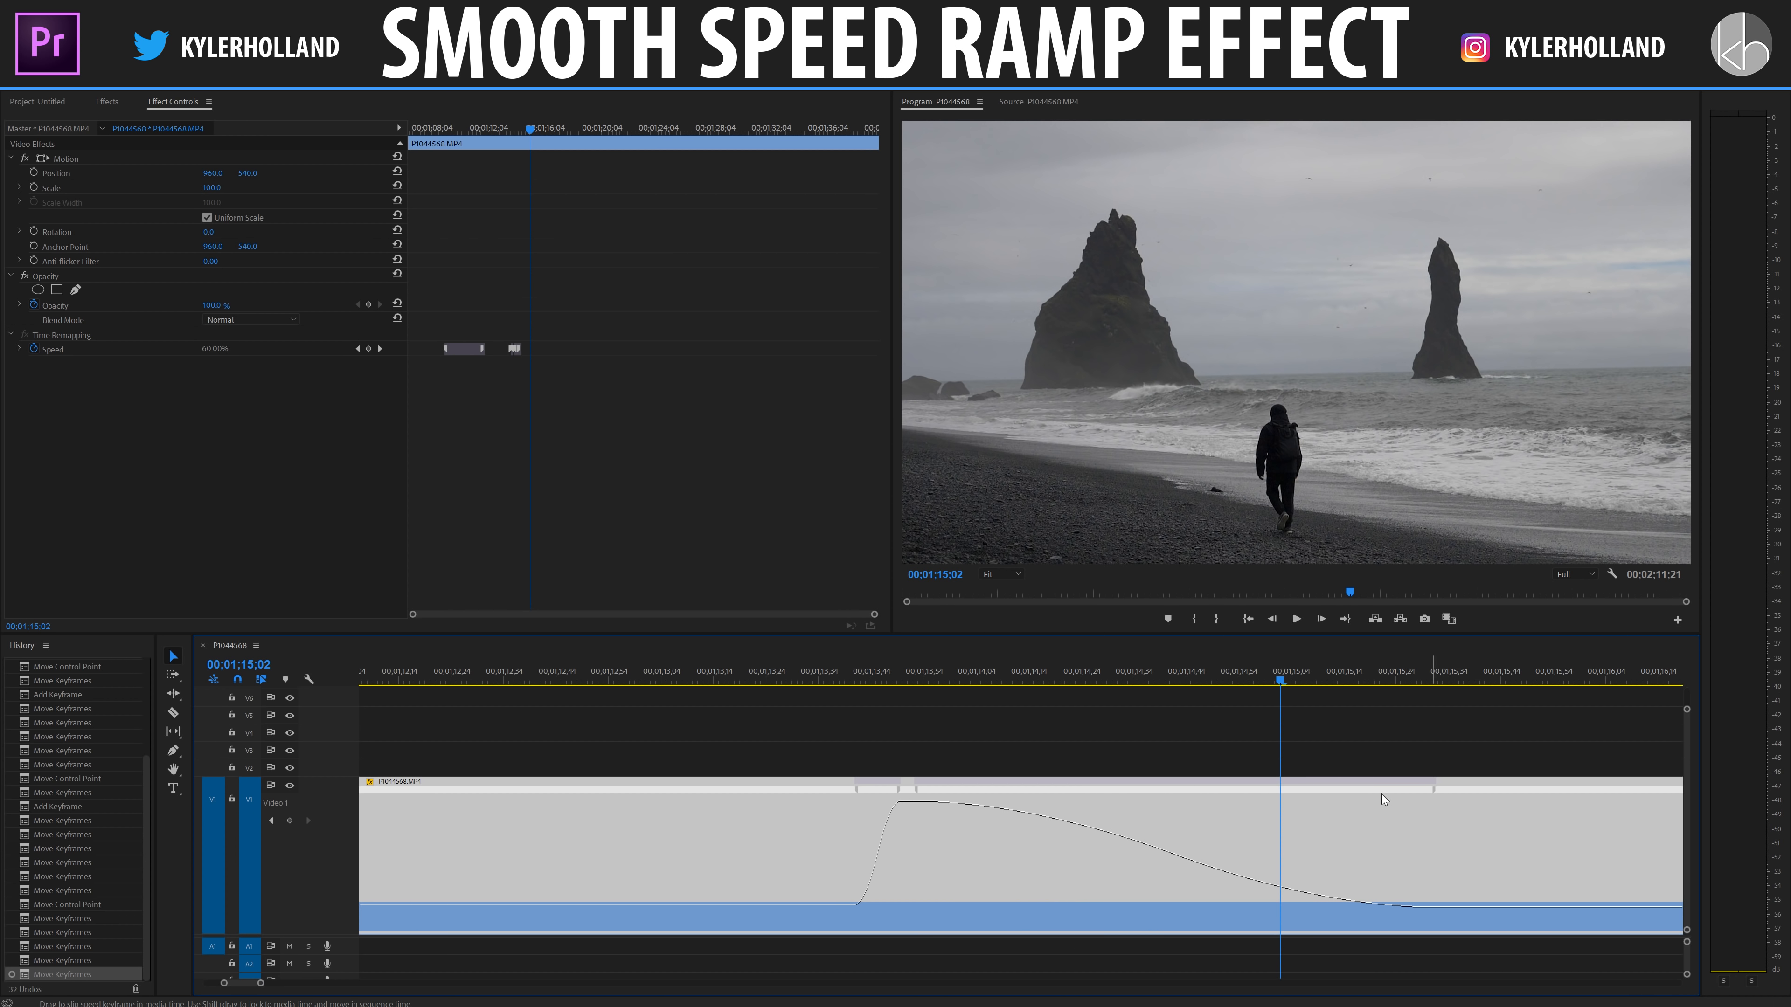
pyautogui.click(843, 673)
pyautogui.press('space')
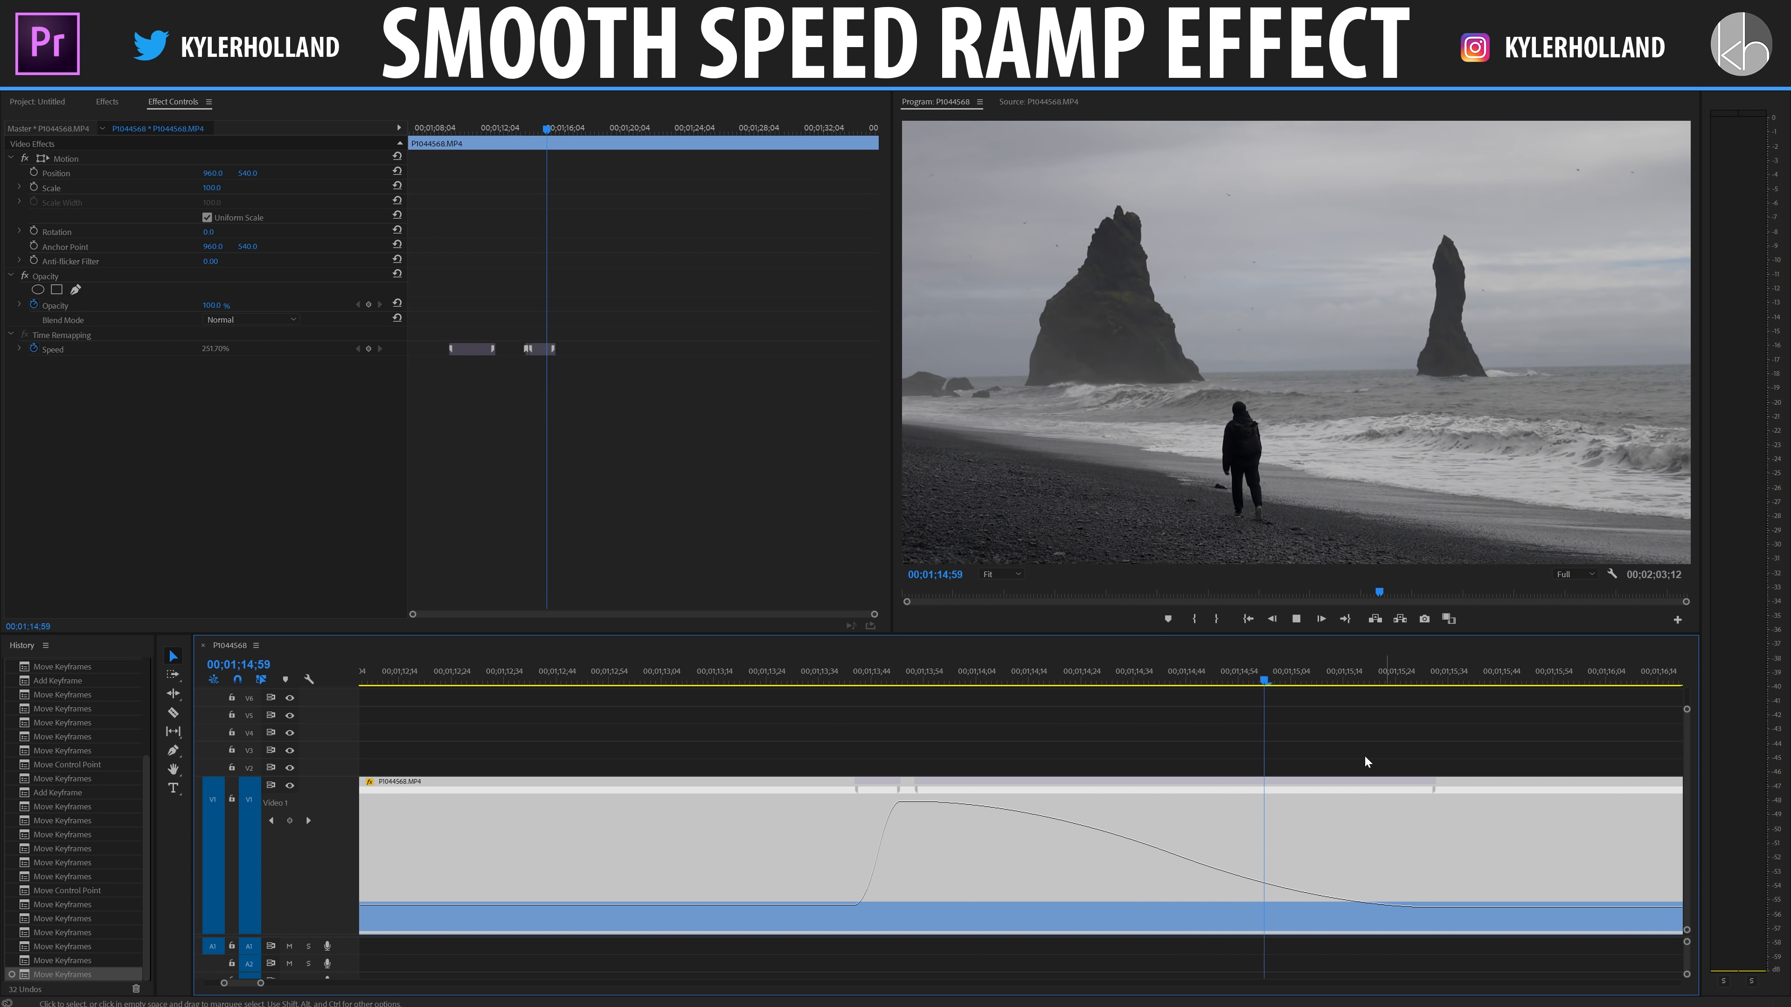
pyautogui.moveTo(1439, 795); pyautogui.dragTo(923, 804)
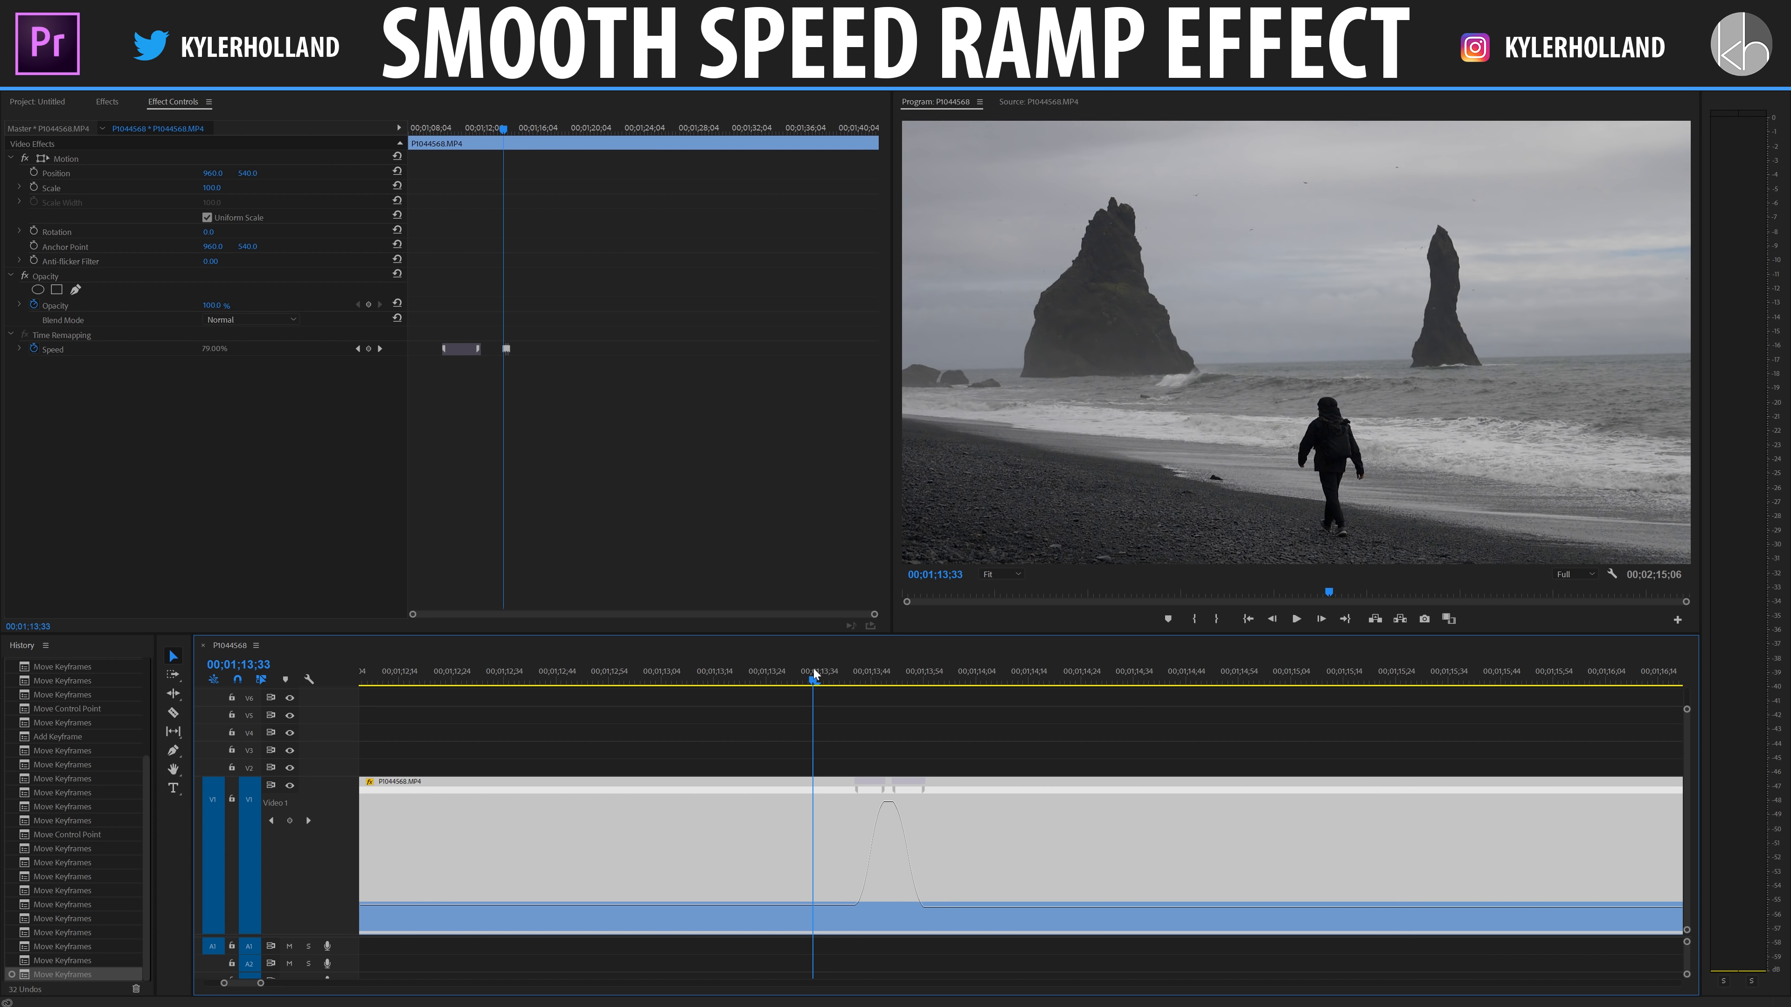
# Move the rock jump clip earlier in the sequence to start at about 00;00;50;33 and play it.
pyautogui.press('\\')
pyautogui.click(885, 822)
pyautogui.click(837, 675)
pyautogui.press('=')
pyautogui.press('=')
pyautogui.press('=')
pyautogui.moveTo(1138, 843); pyautogui.dragTo(899, 860)
pyautogui.click(635, 681)
pyautogui.press('space')
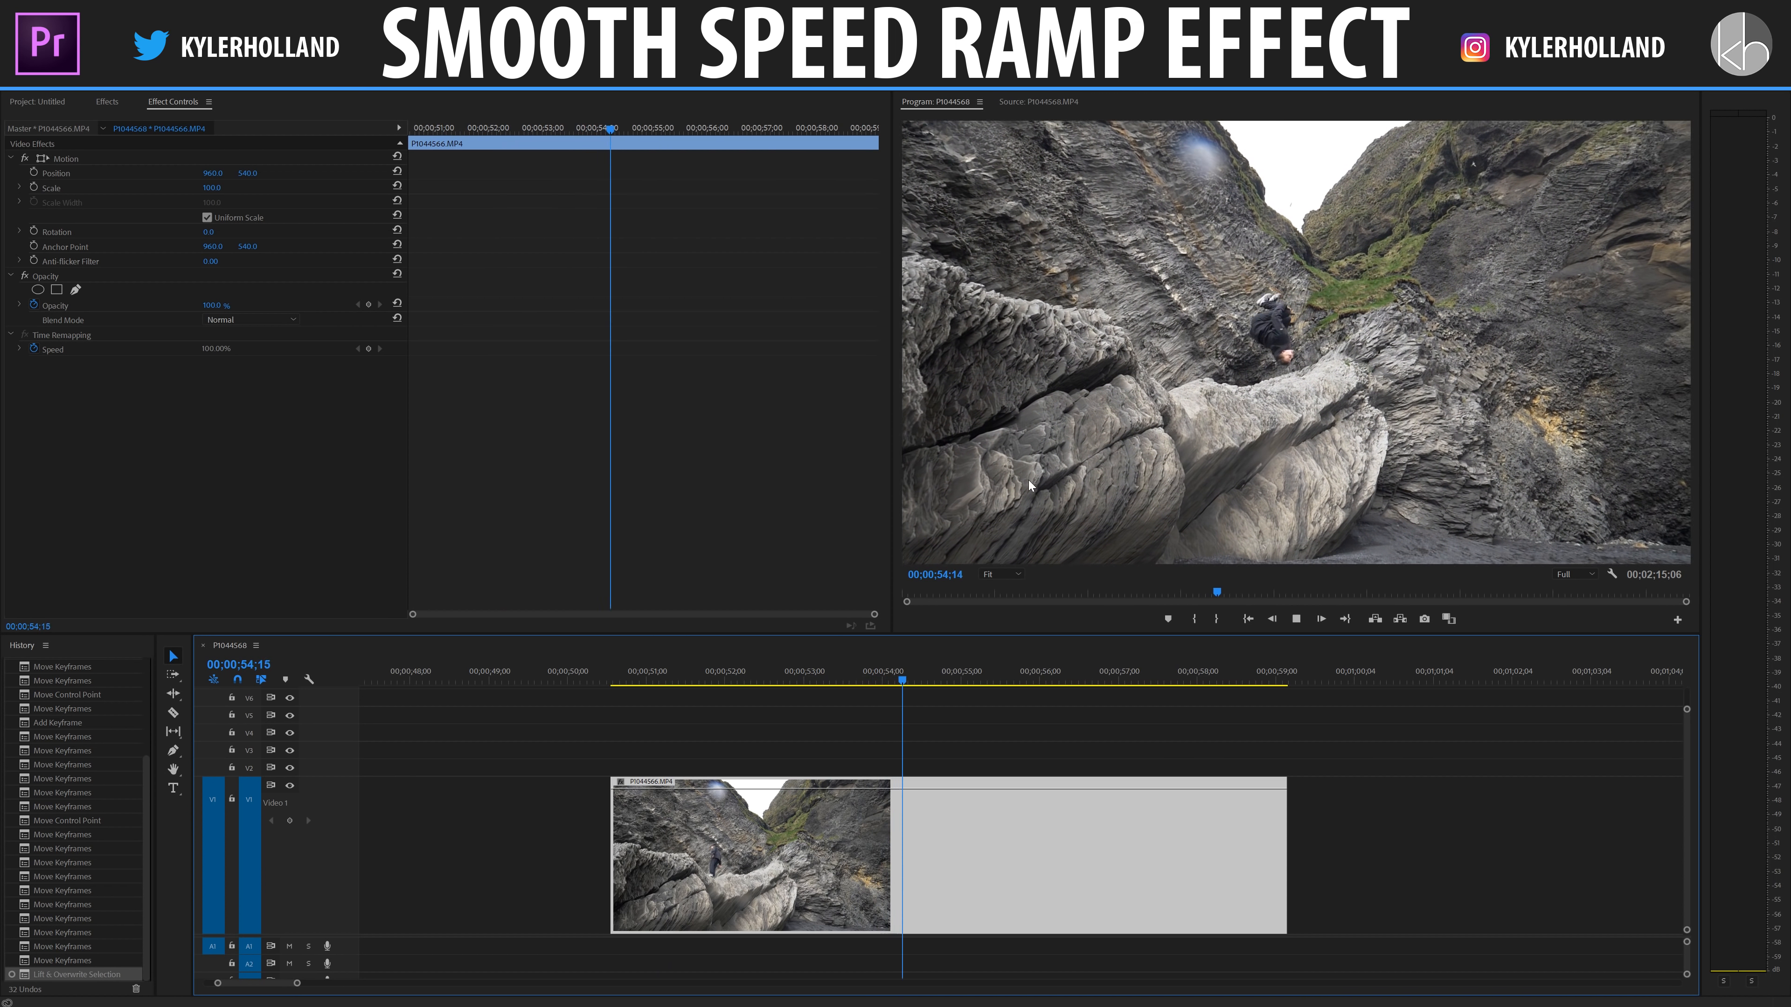
# Show Time Remapping speed on the rock jump clip and add a speed keyframe at the jump, 00;00;53;12.
pyautogui.click(642, 680)
pyautogui.moveTo(642, 680); pyautogui.dragTo(819, 663)
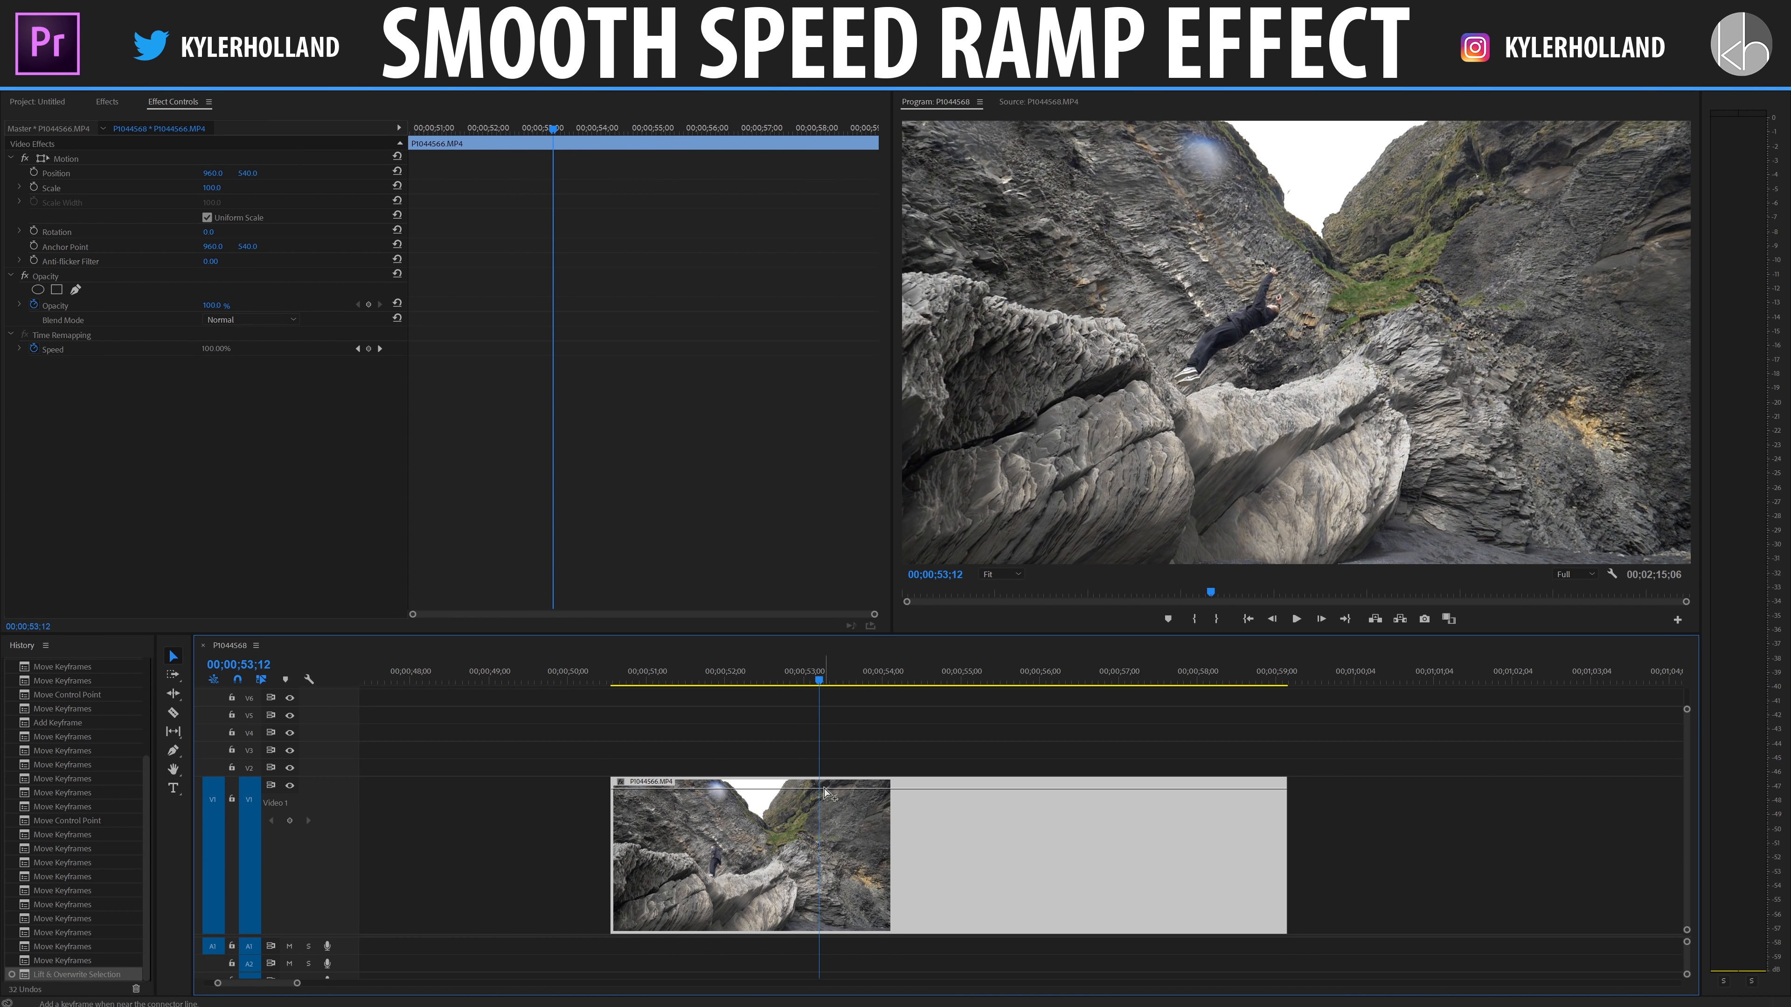
pyautogui.click(623, 785)
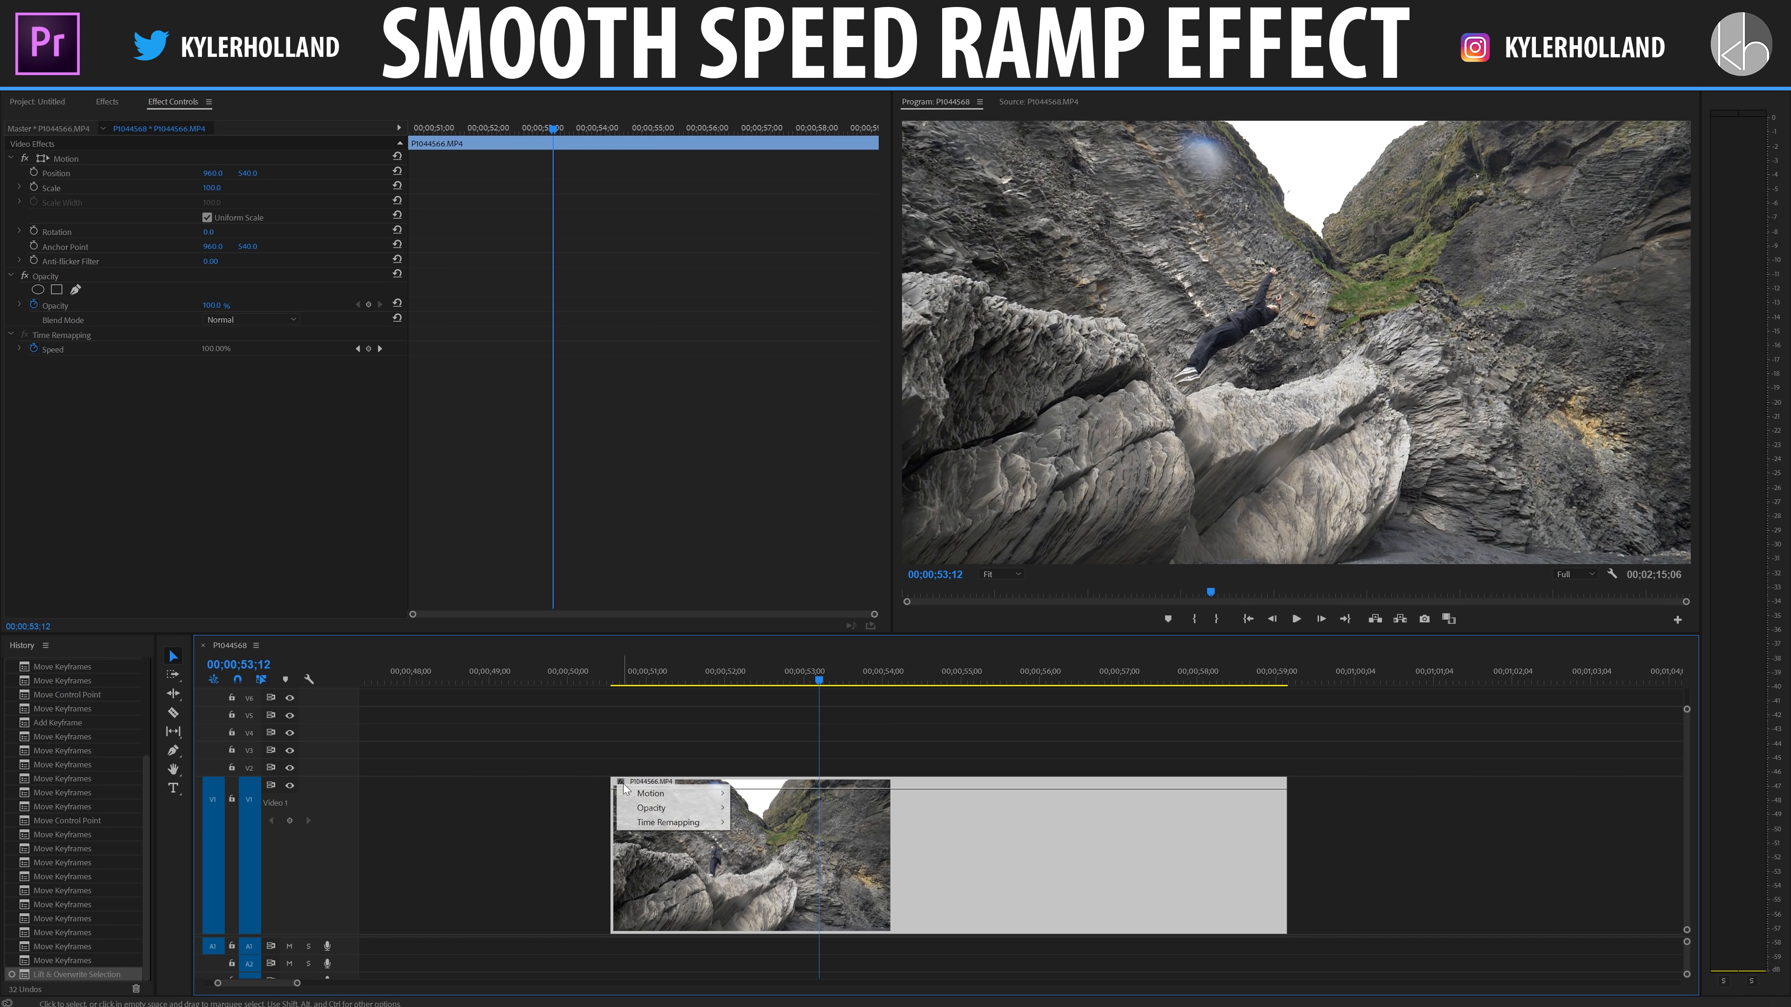
pyautogui.moveTo(691, 822)
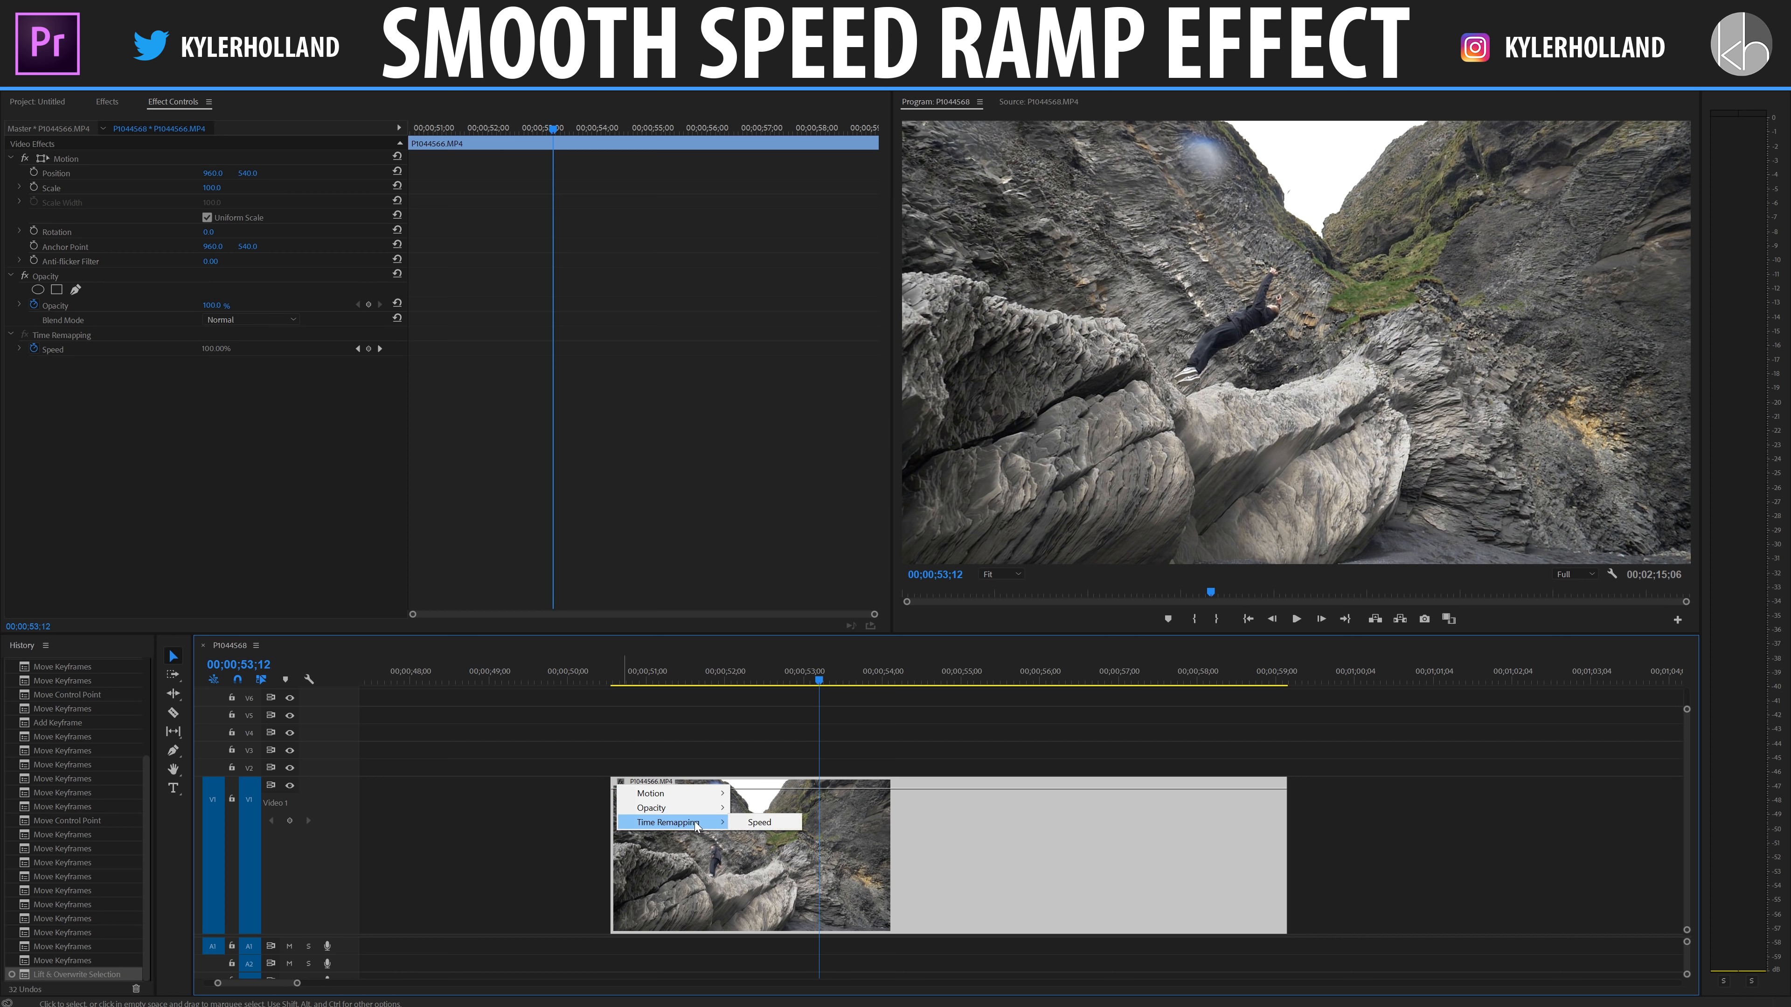
pyautogui.click(753, 823)
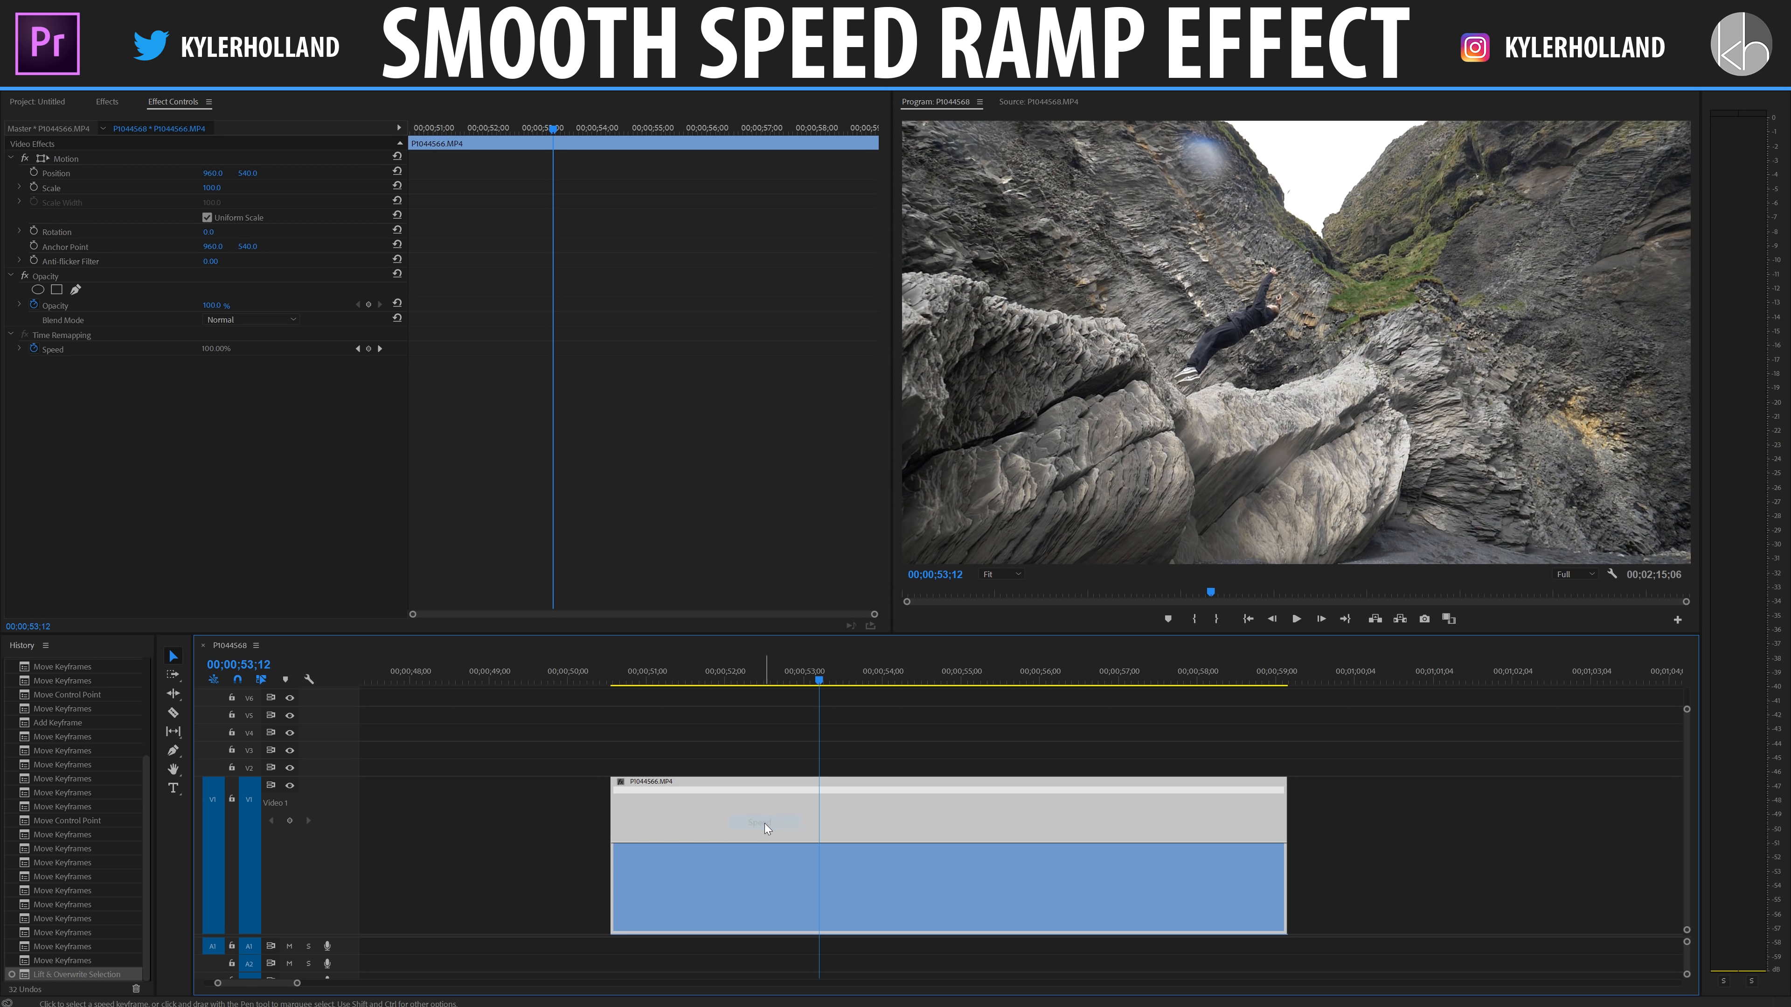
pyautogui.keyDown('ctrl'); pyautogui.click(822, 848); pyautogui.keyUp('ctrl')
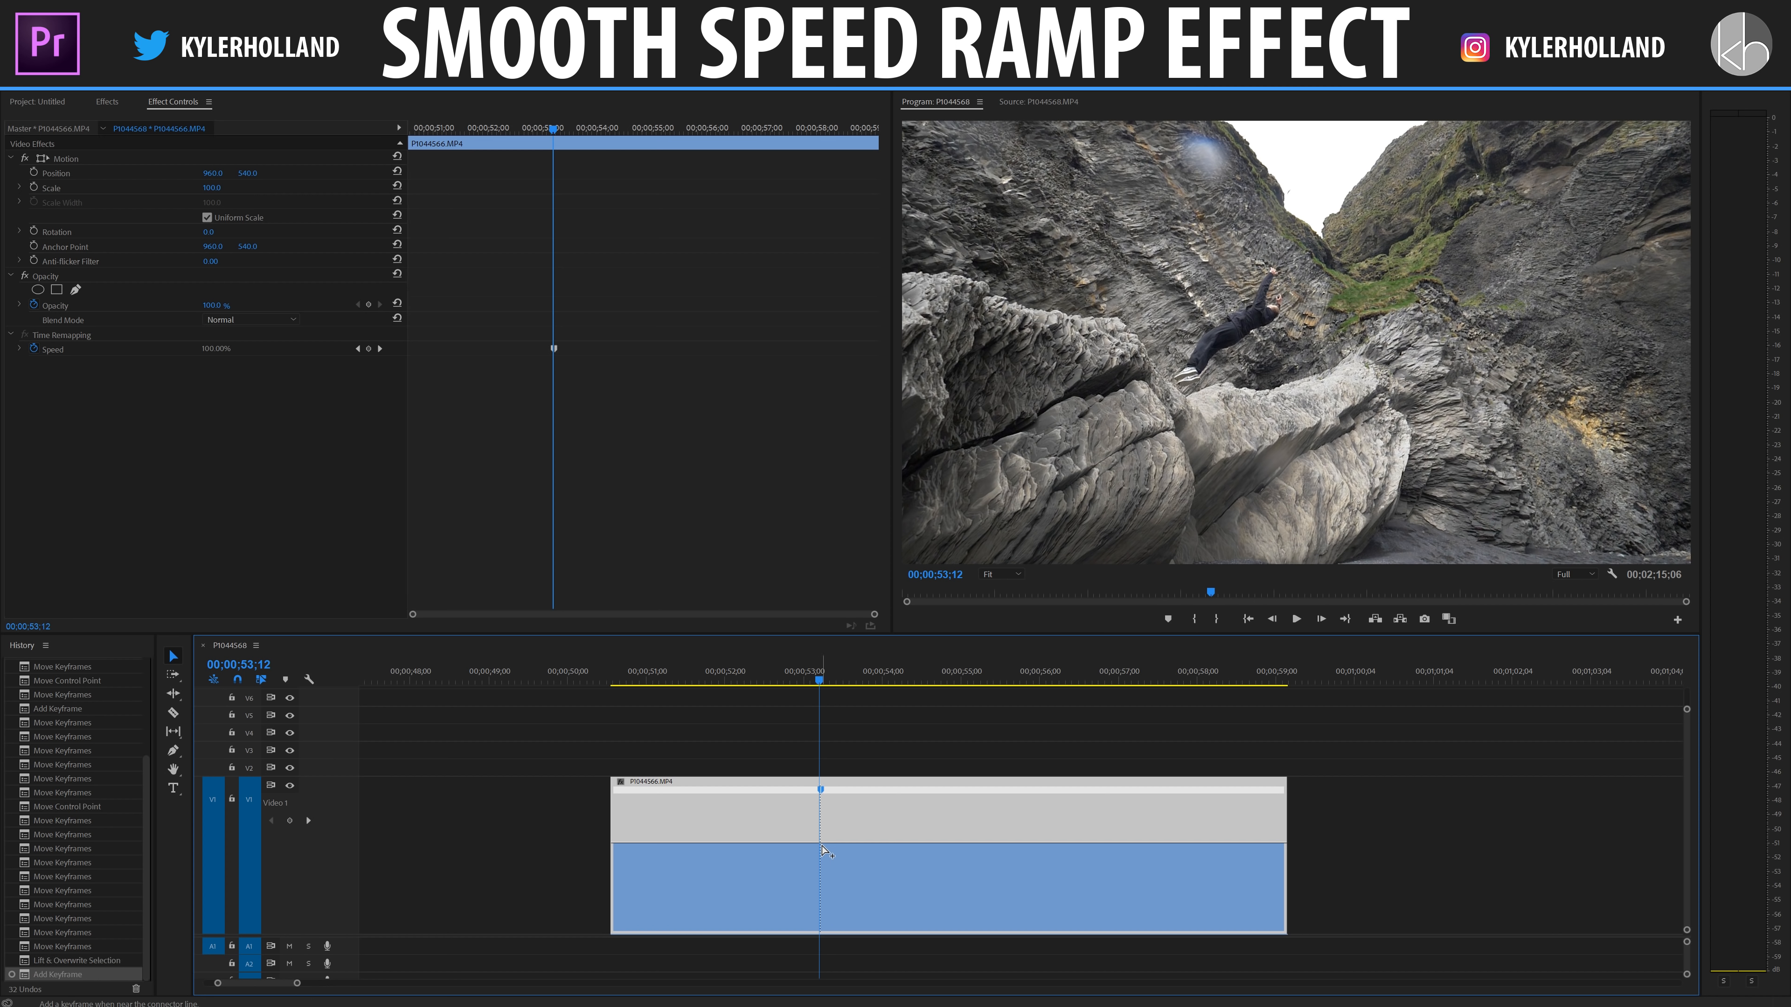
# Raise the rock jump clip's speed before the keyframe to 300% and play the clip from its start.
pyautogui.moveTo(762, 843); pyautogui.dragTo(761, 884)
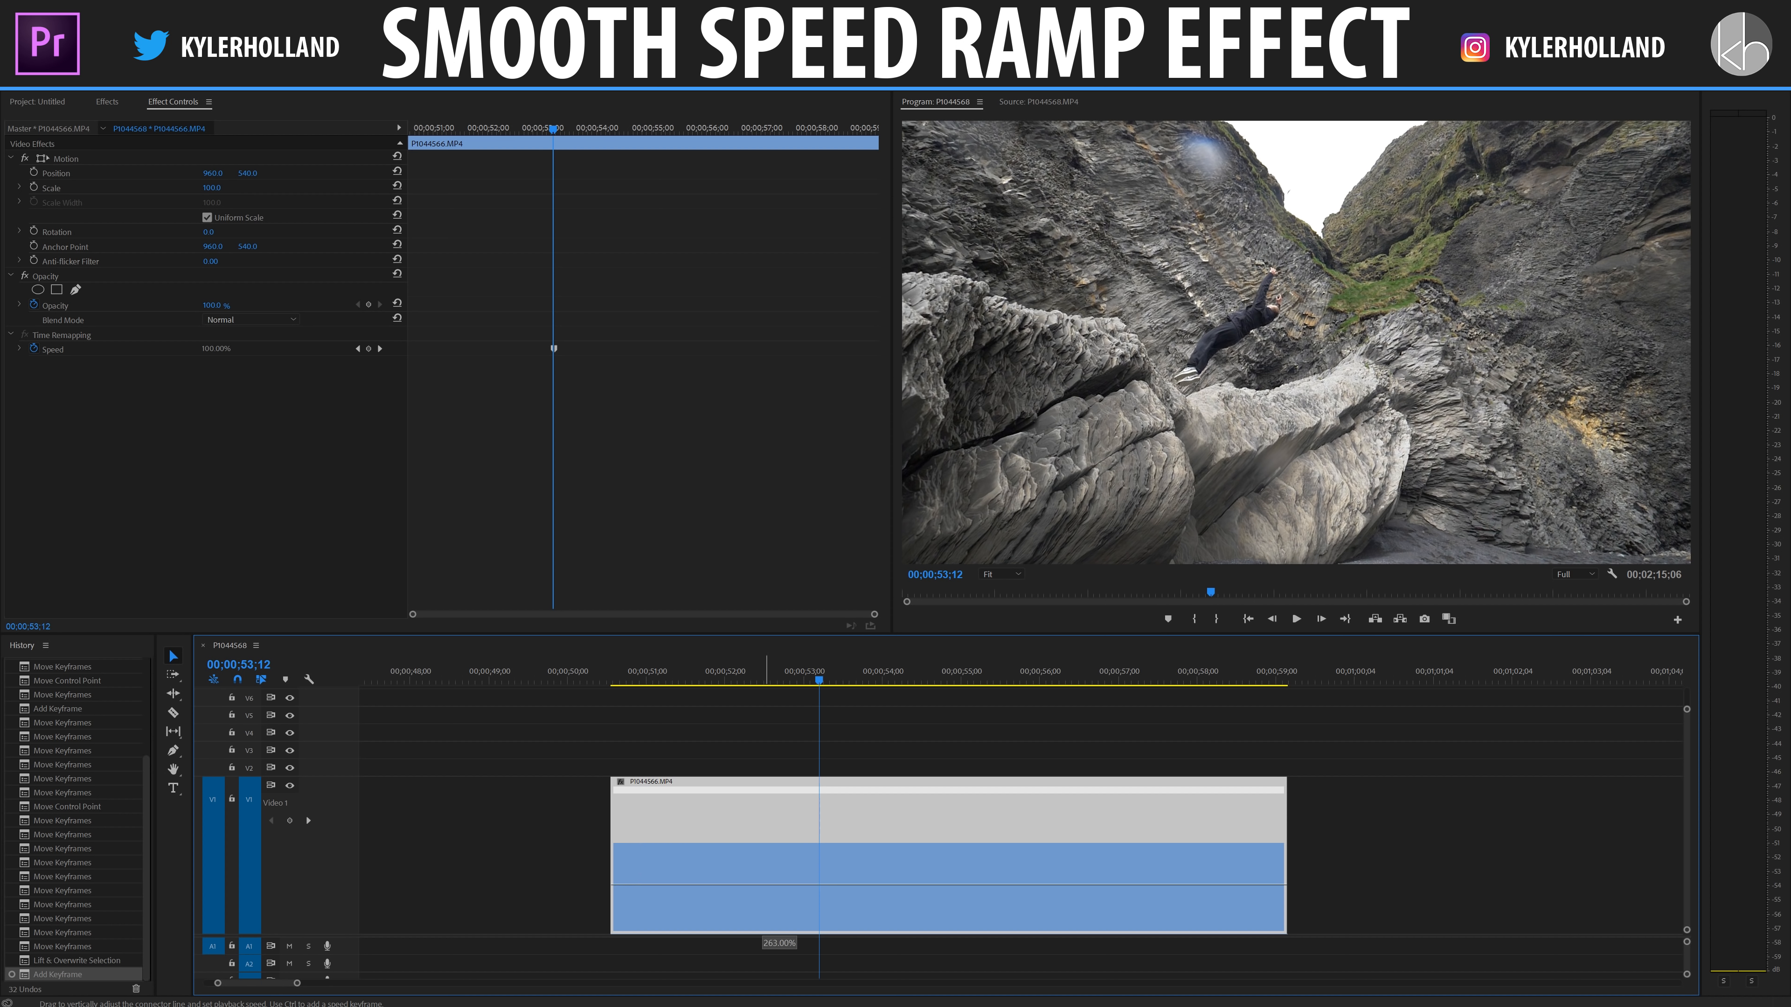
pyautogui.moveTo(779, 884); pyautogui.dragTo(786, 864)
pyautogui.click(613, 662)
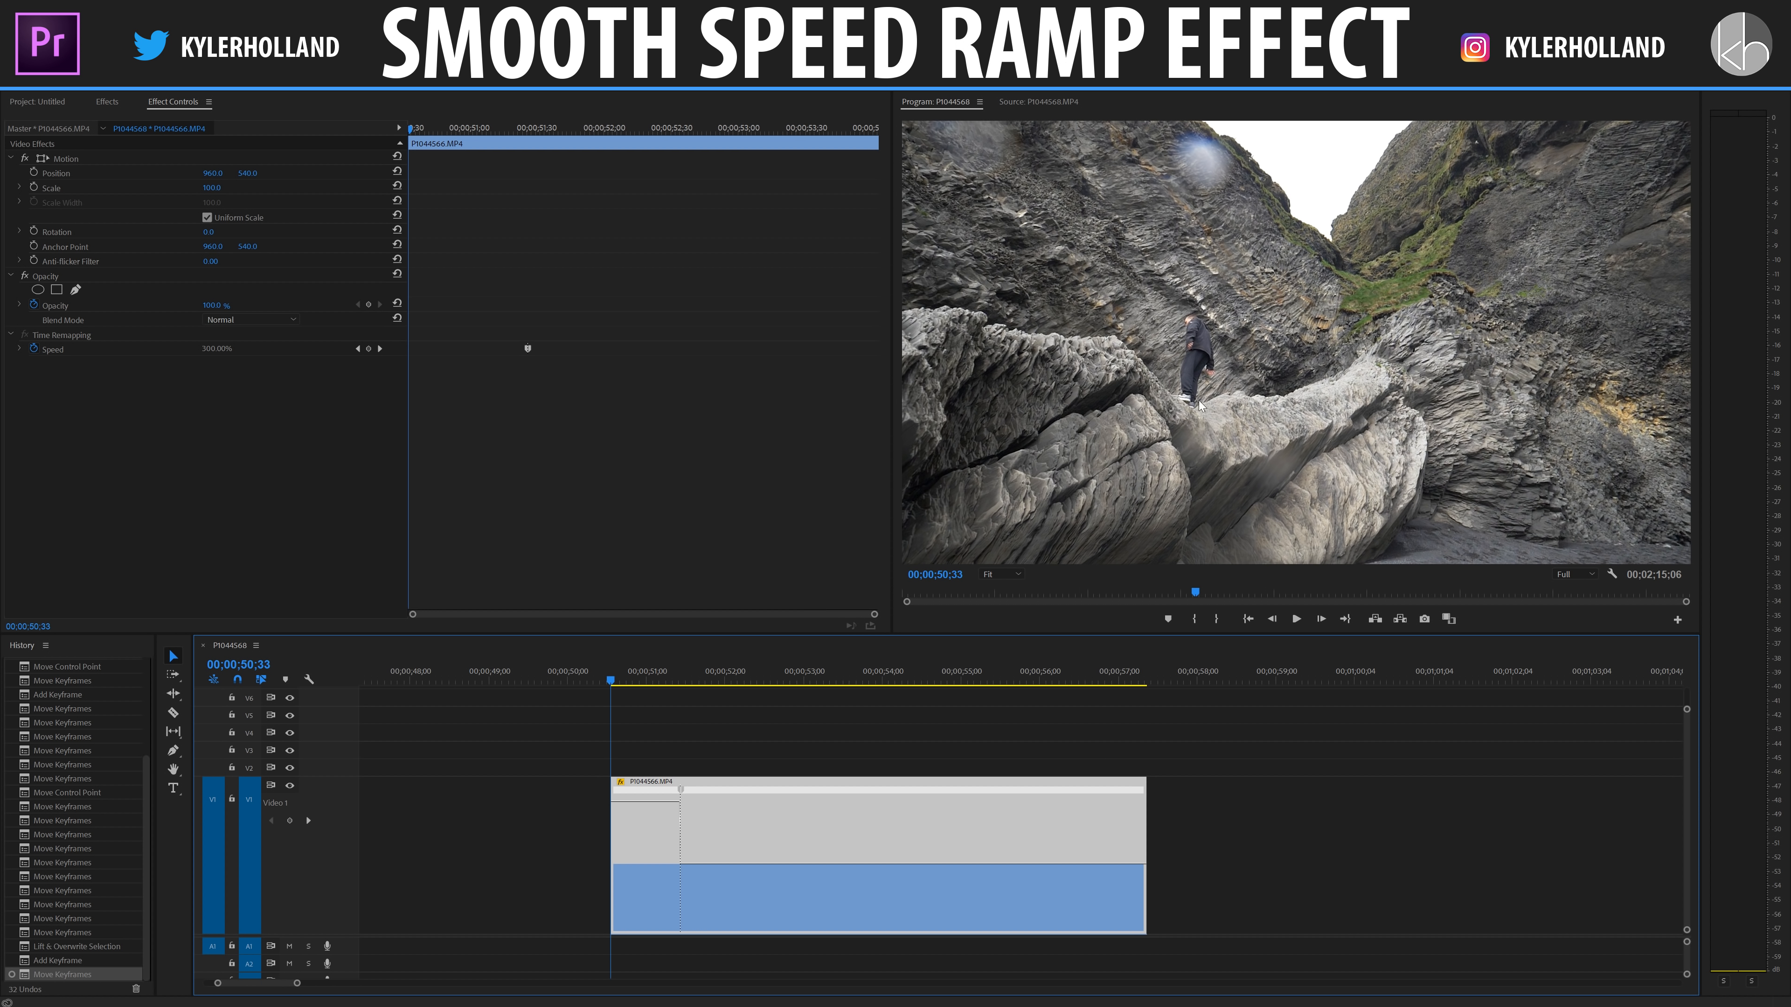
pyautogui.press('space')
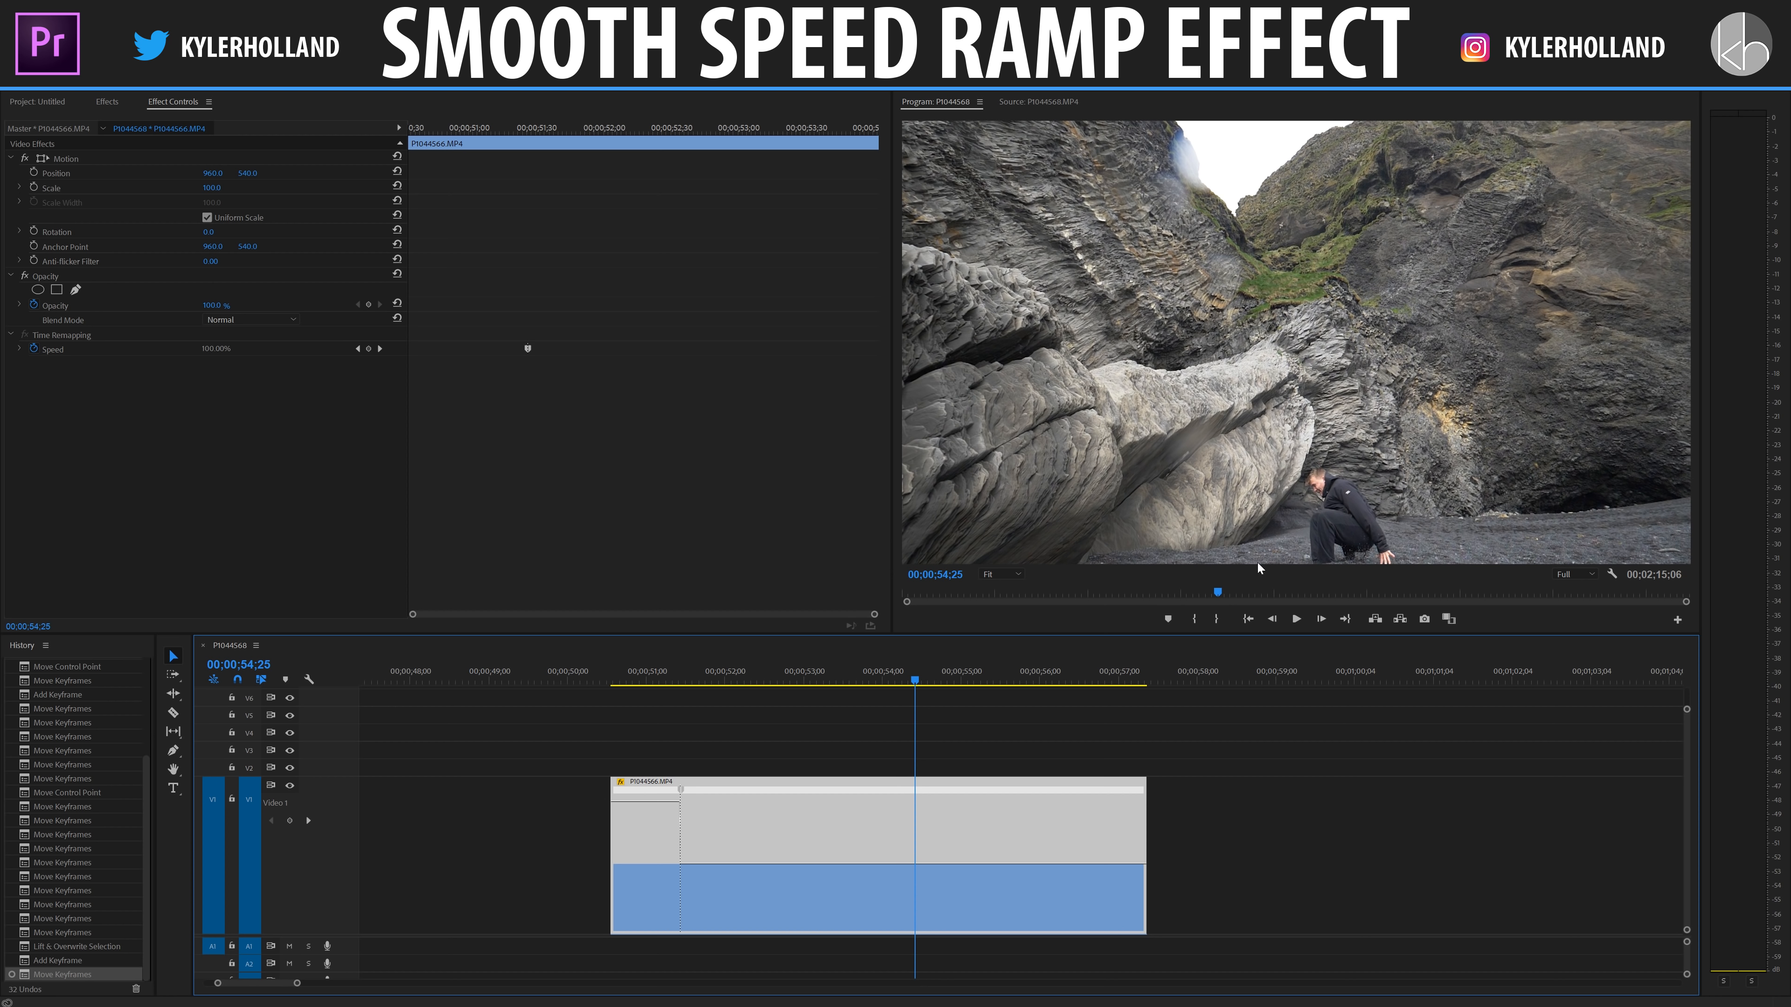
# Add a speed keyframe near 00;00;53;29 on the rock jump clip and raise the speed after it to 300%.
pyautogui.moveTo(913, 677); pyautogui.dragTo(843, 663)
pyautogui.keyDown('ctrl'); pyautogui.click(840, 866); pyautogui.keyUp('ctrl')
pyautogui.click(934, 866)
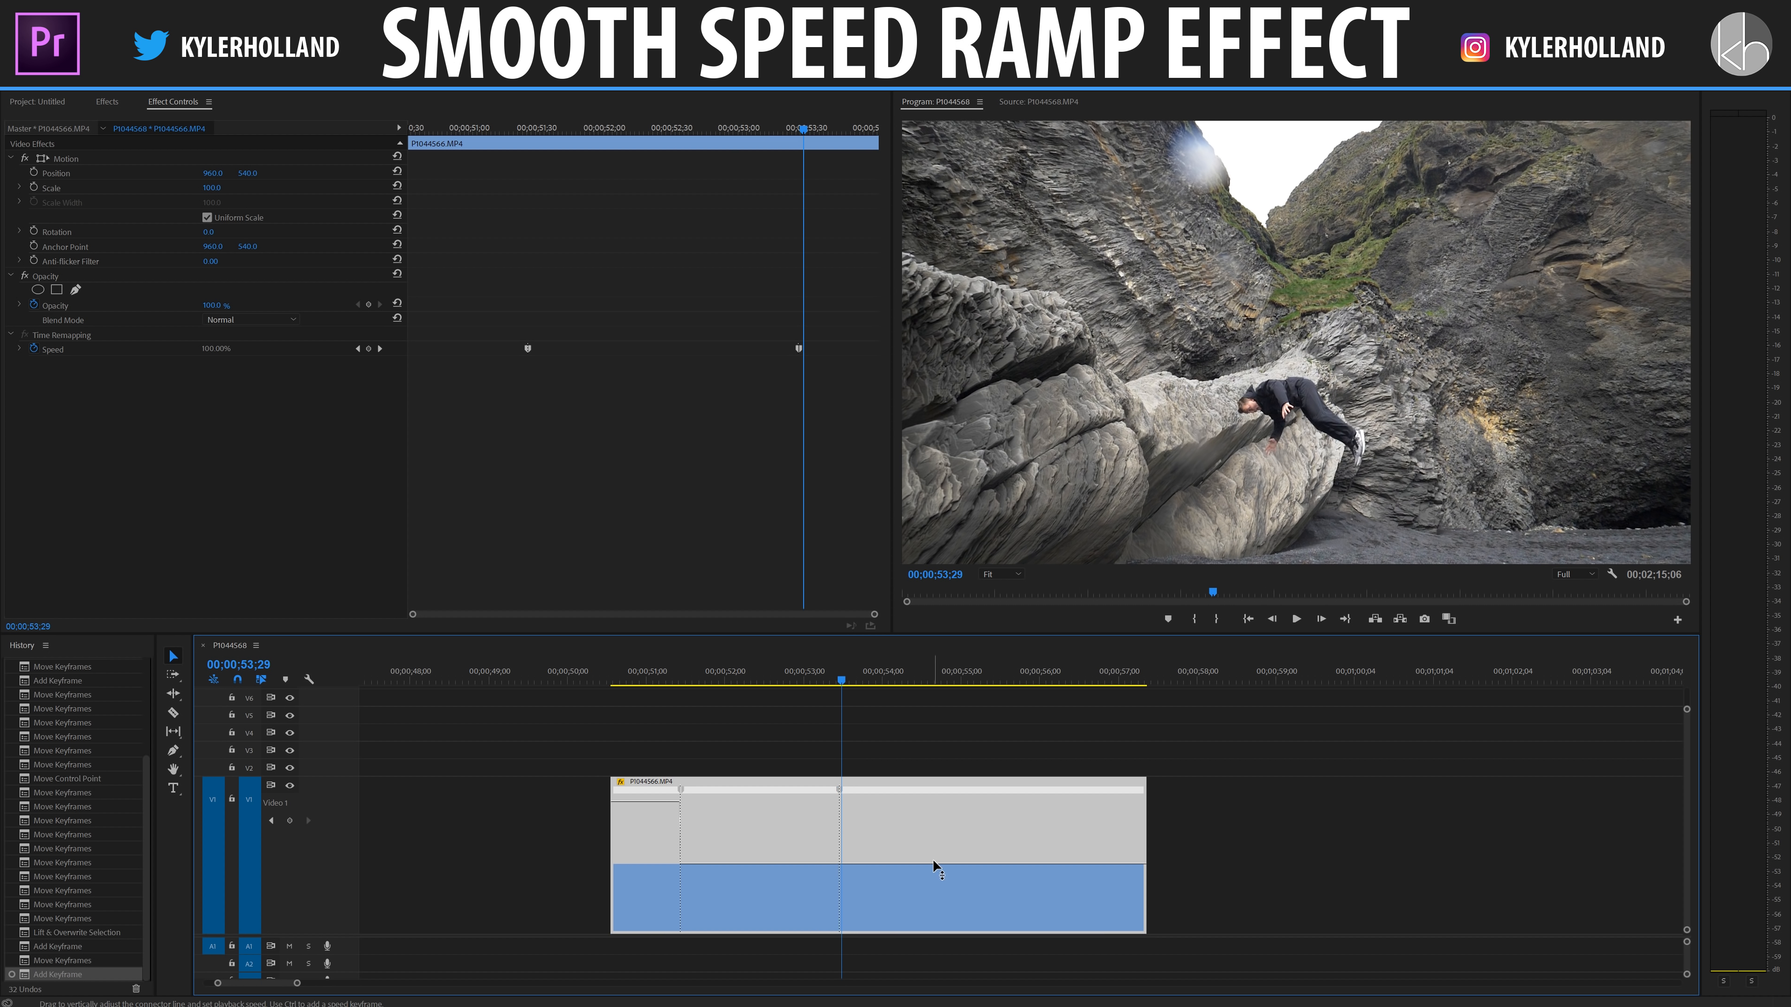
pyautogui.moveTo(934, 857); pyautogui.dragTo(934, 811)
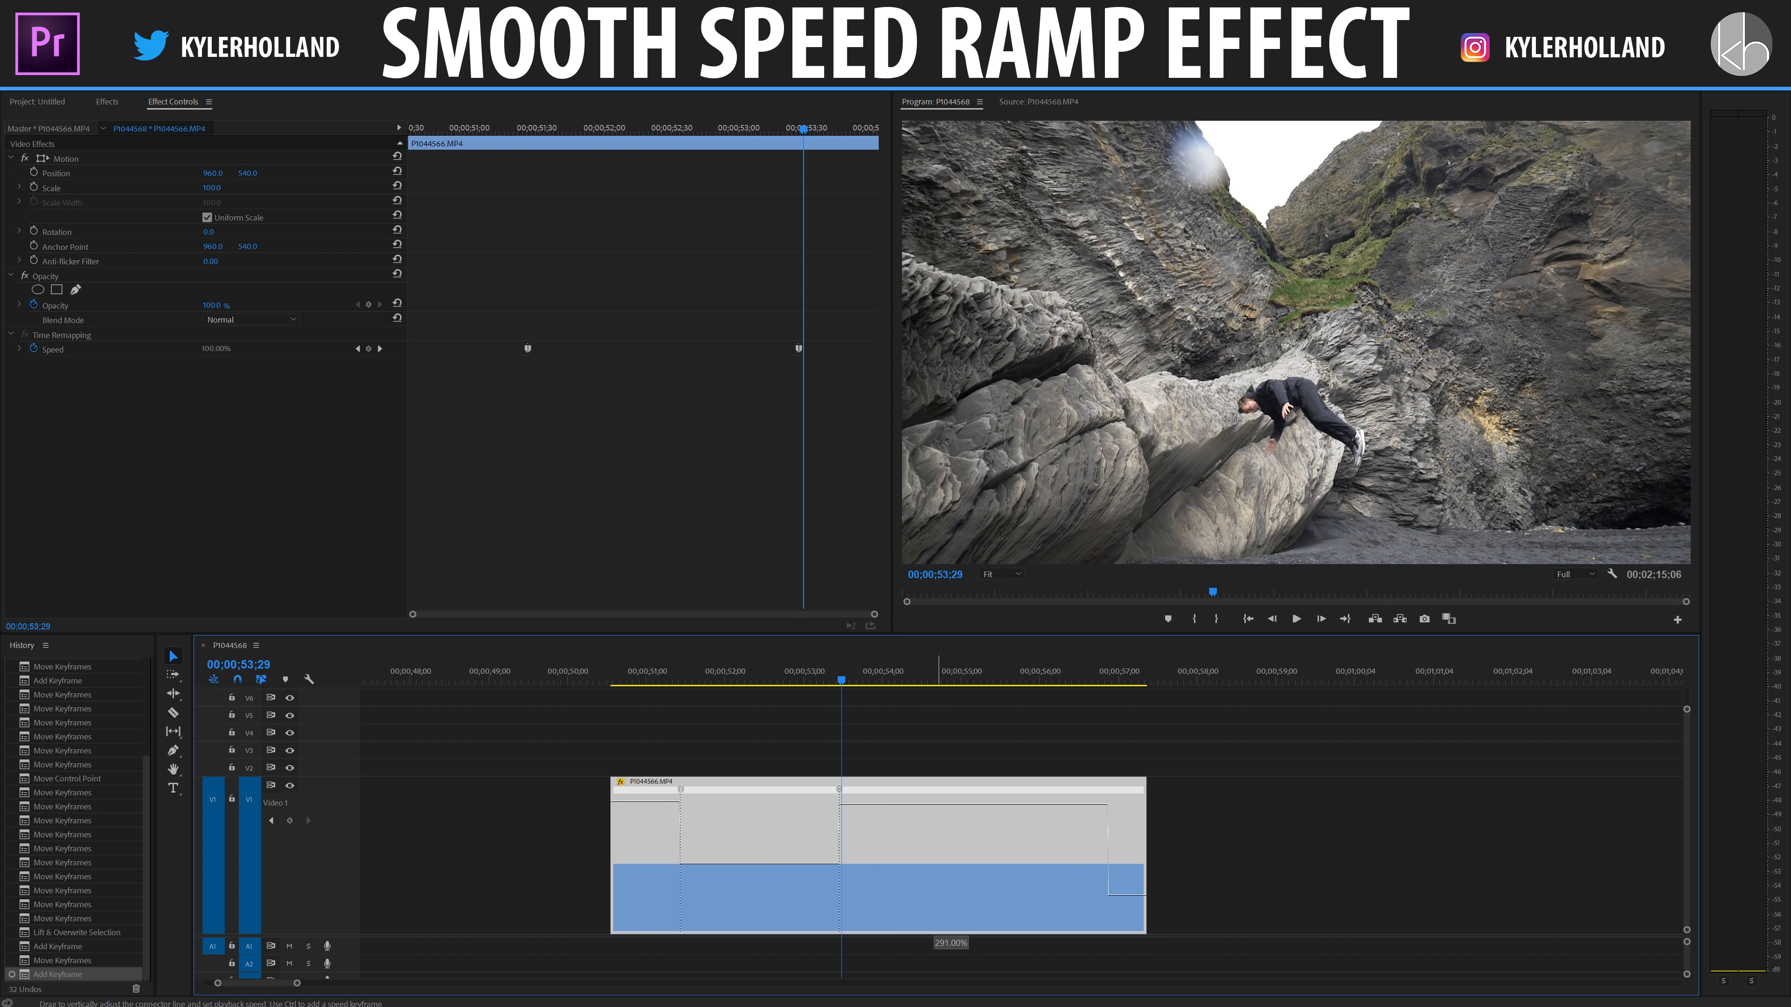
pyautogui.moveTo(934, 801); pyautogui.dragTo(938, 802)
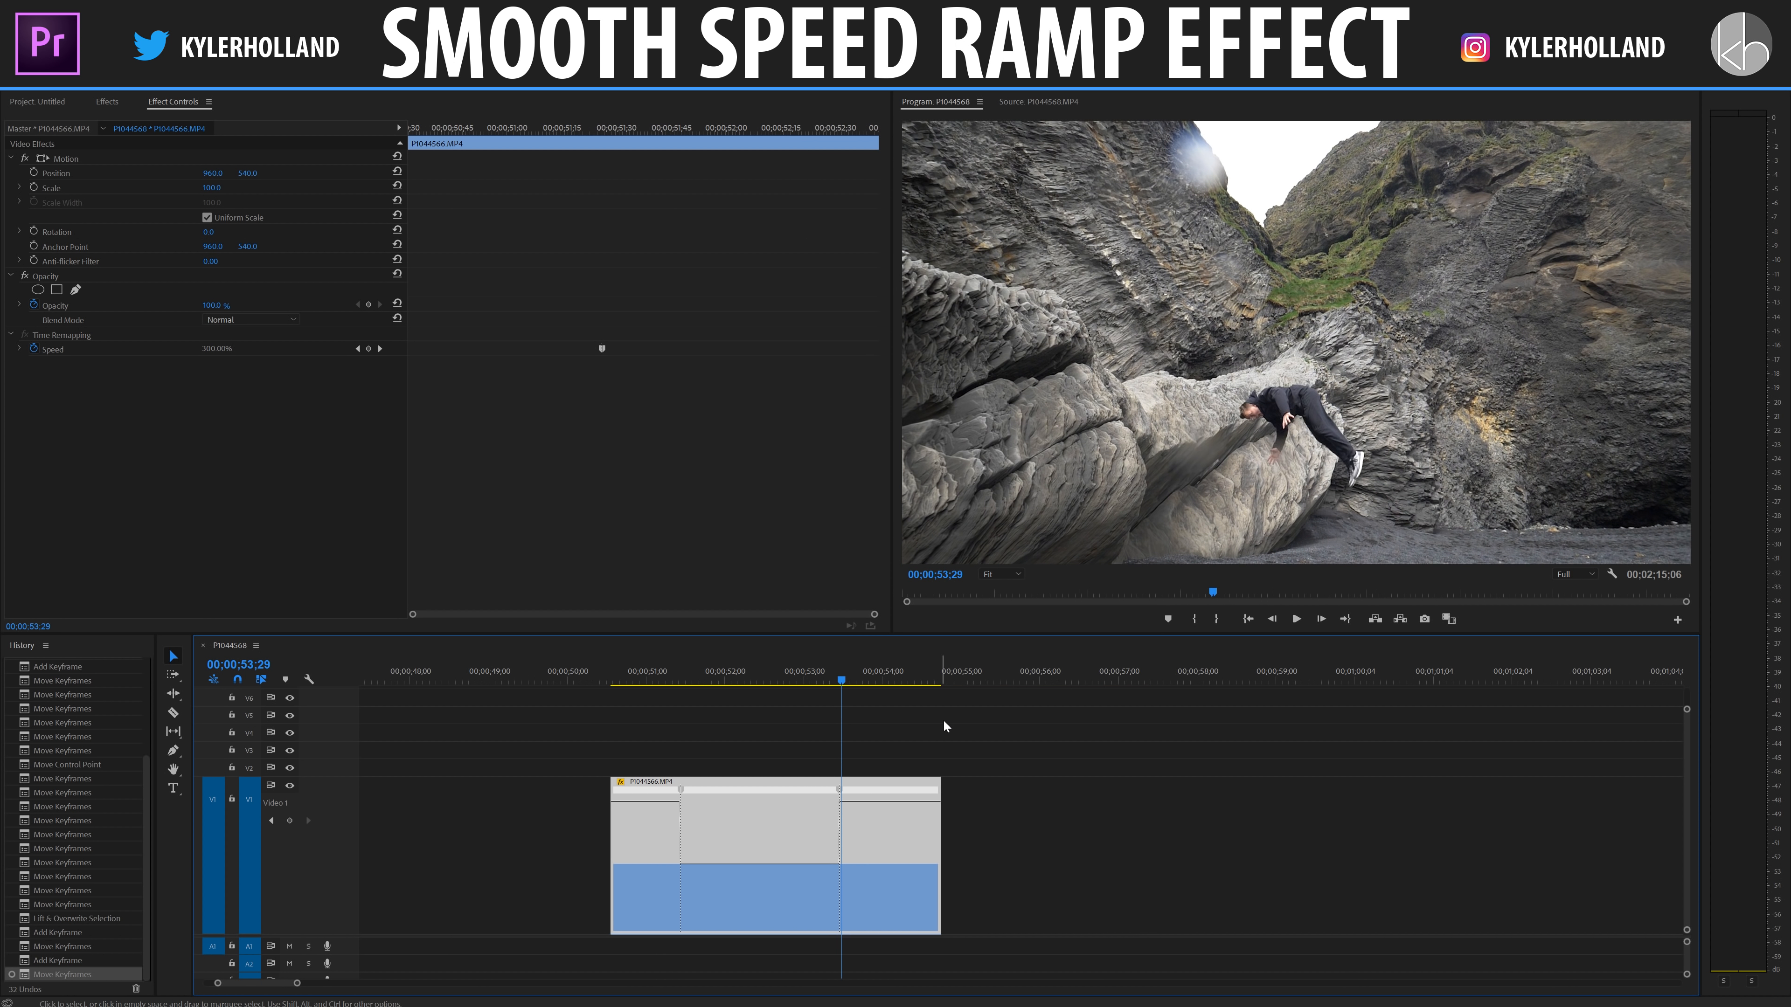
# Play the rock jump clip from its start to review both speed changes.
pyautogui.moveTo(827, 671); pyautogui.dragTo(616, 671)
pyautogui.press('space')
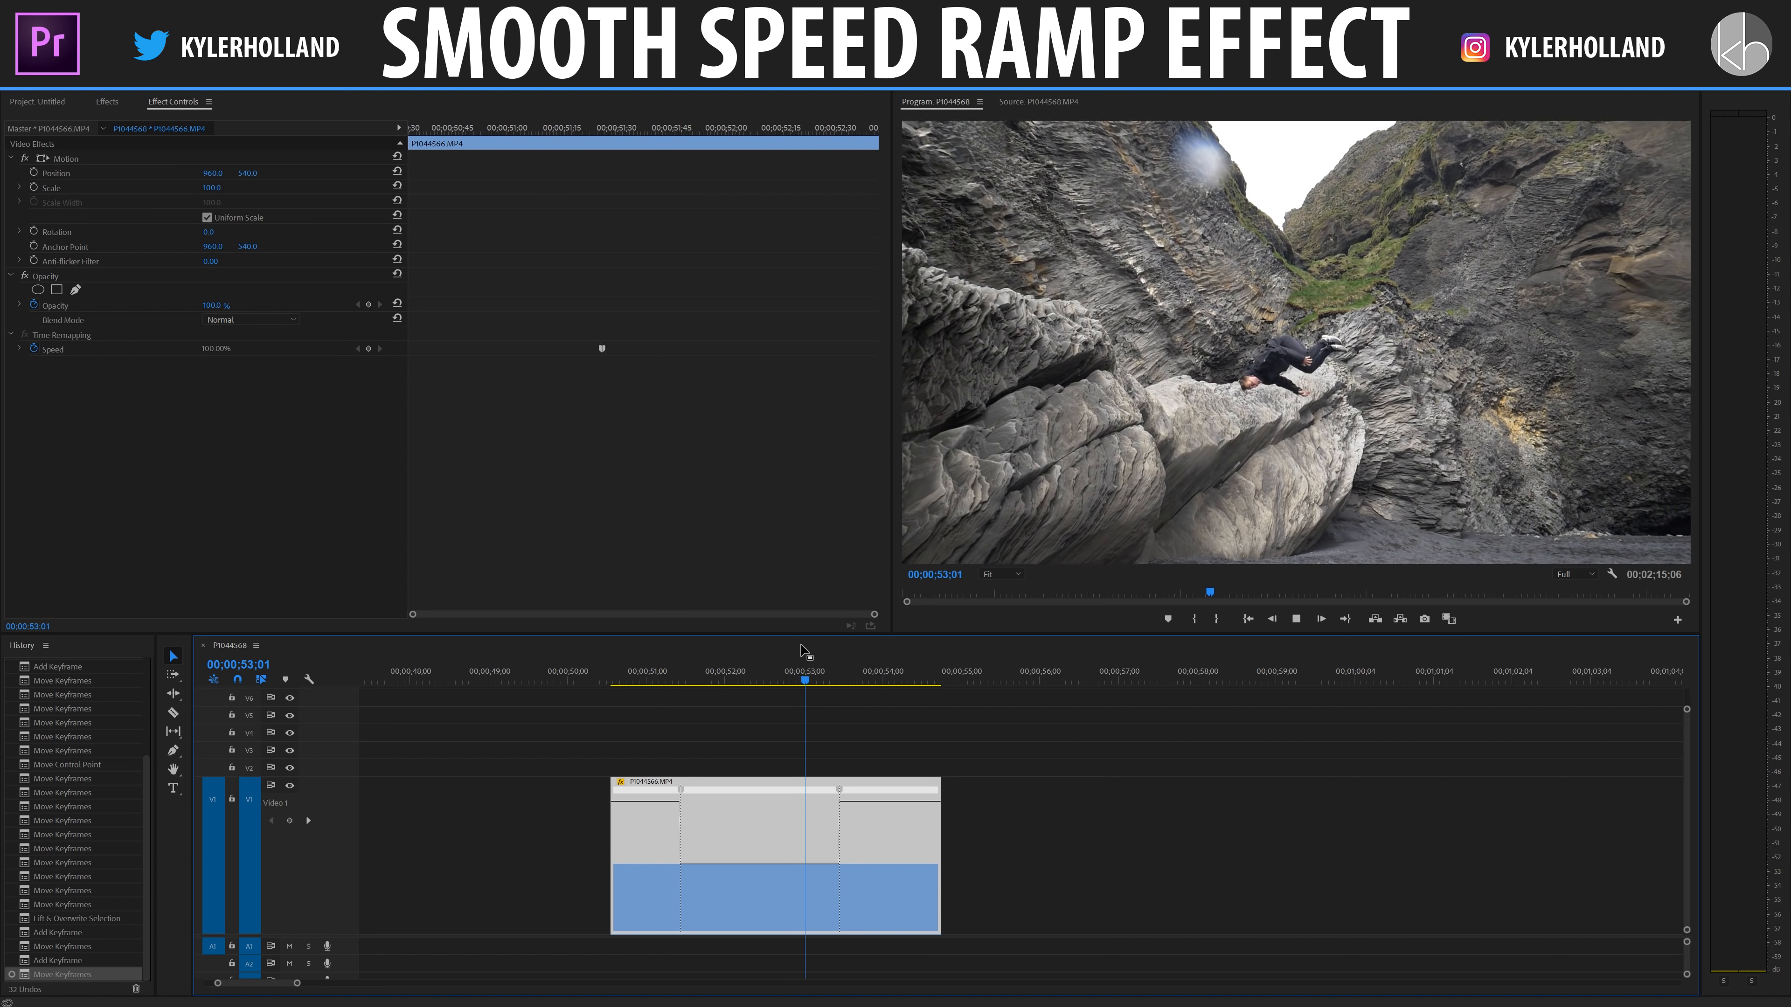
pyautogui.press('space')
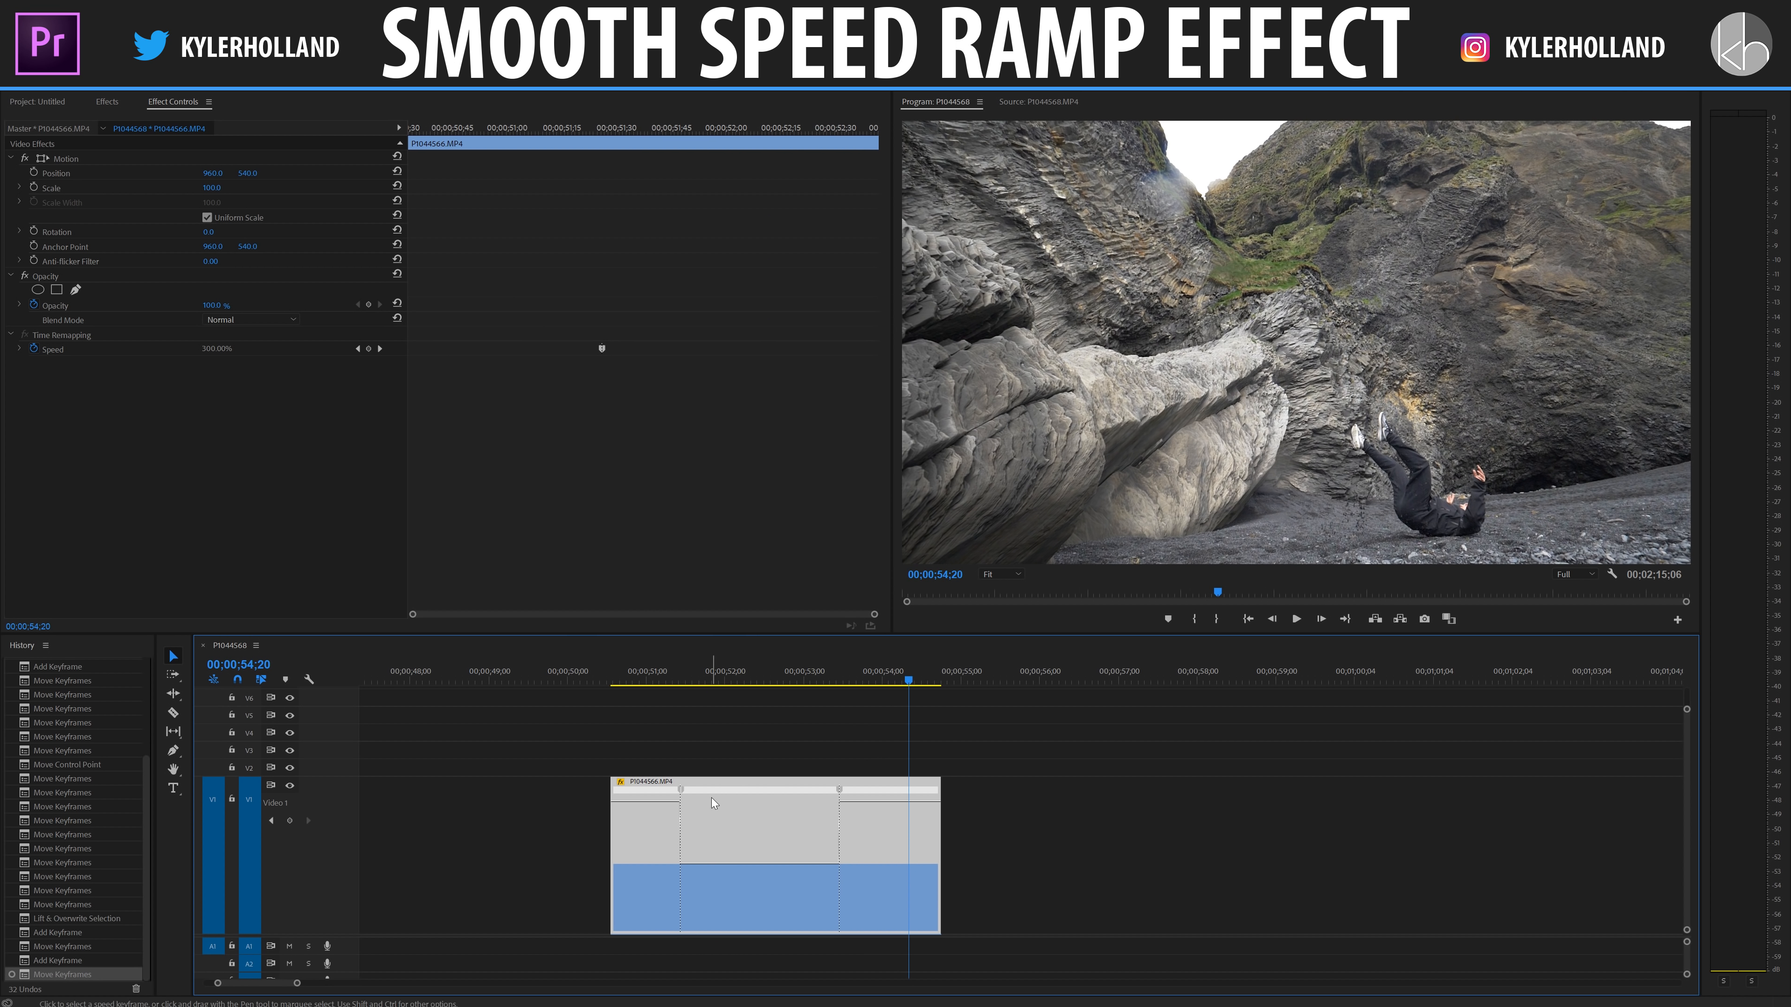
# Split both speed keyframes on the rock jump clip into gradual ramps and curve their transitions for a smooth ease.
pyautogui.moveTo(685, 794); pyautogui.dragTo(708, 795)
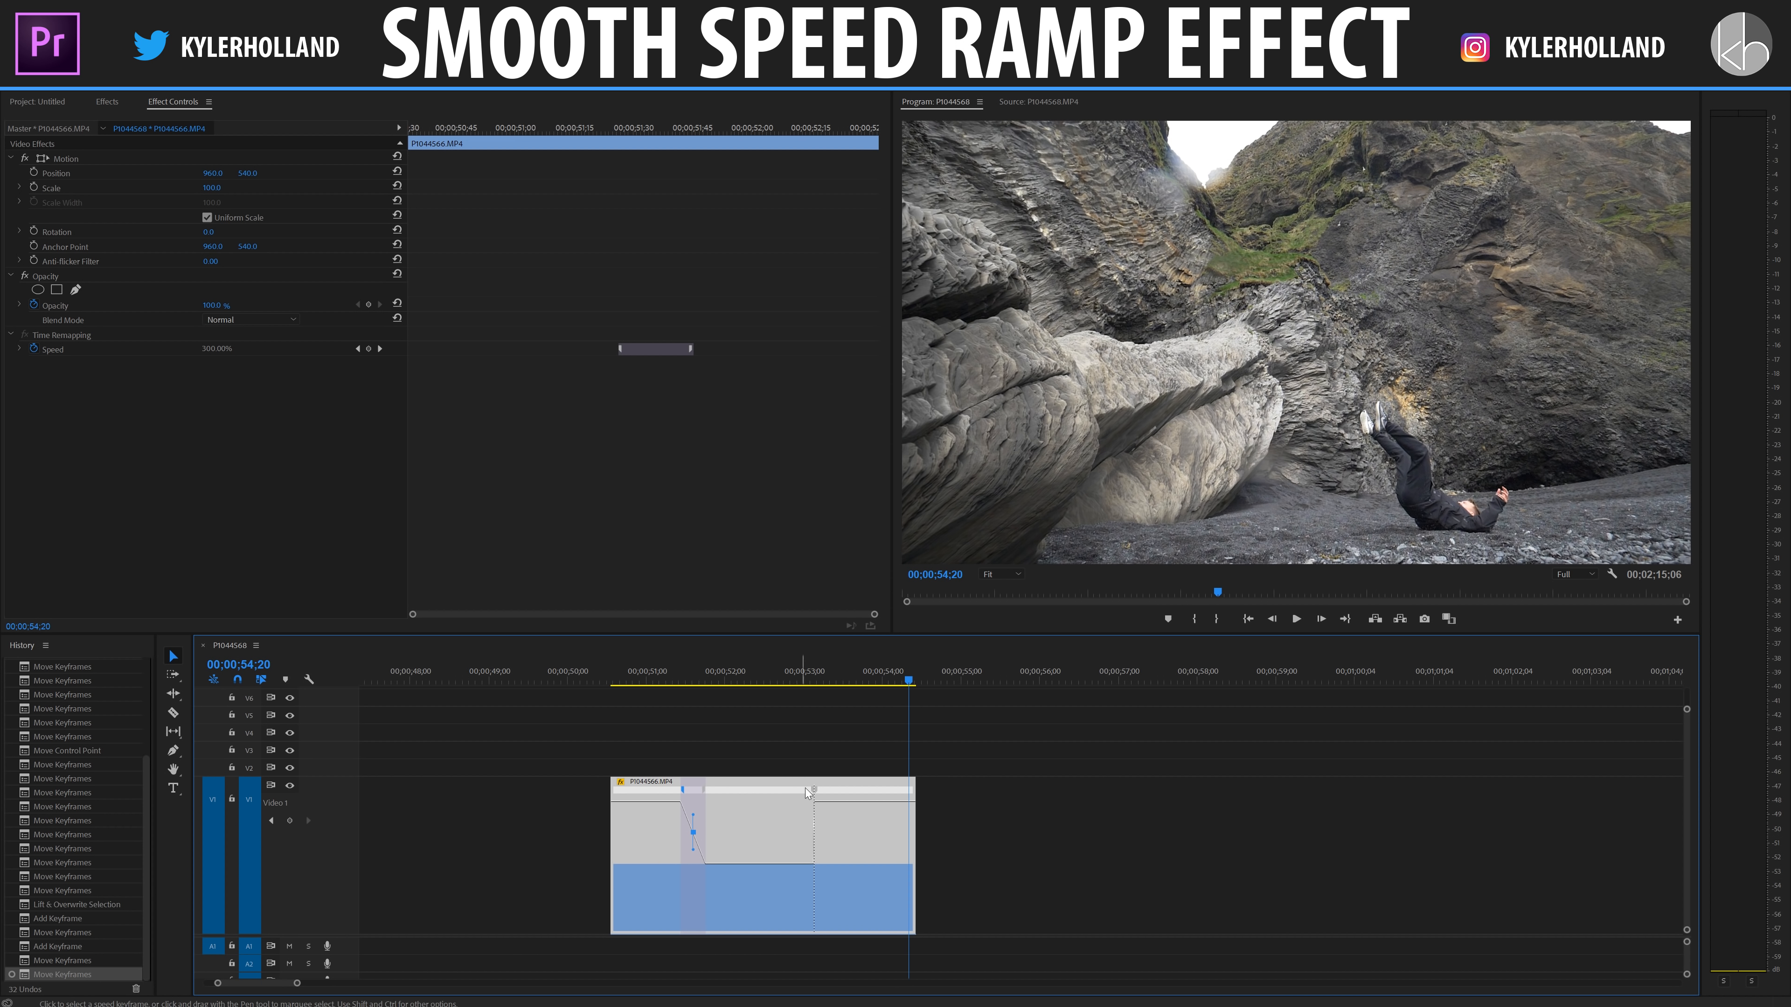
pyautogui.moveTo(820, 795); pyautogui.dragTo(842, 796)
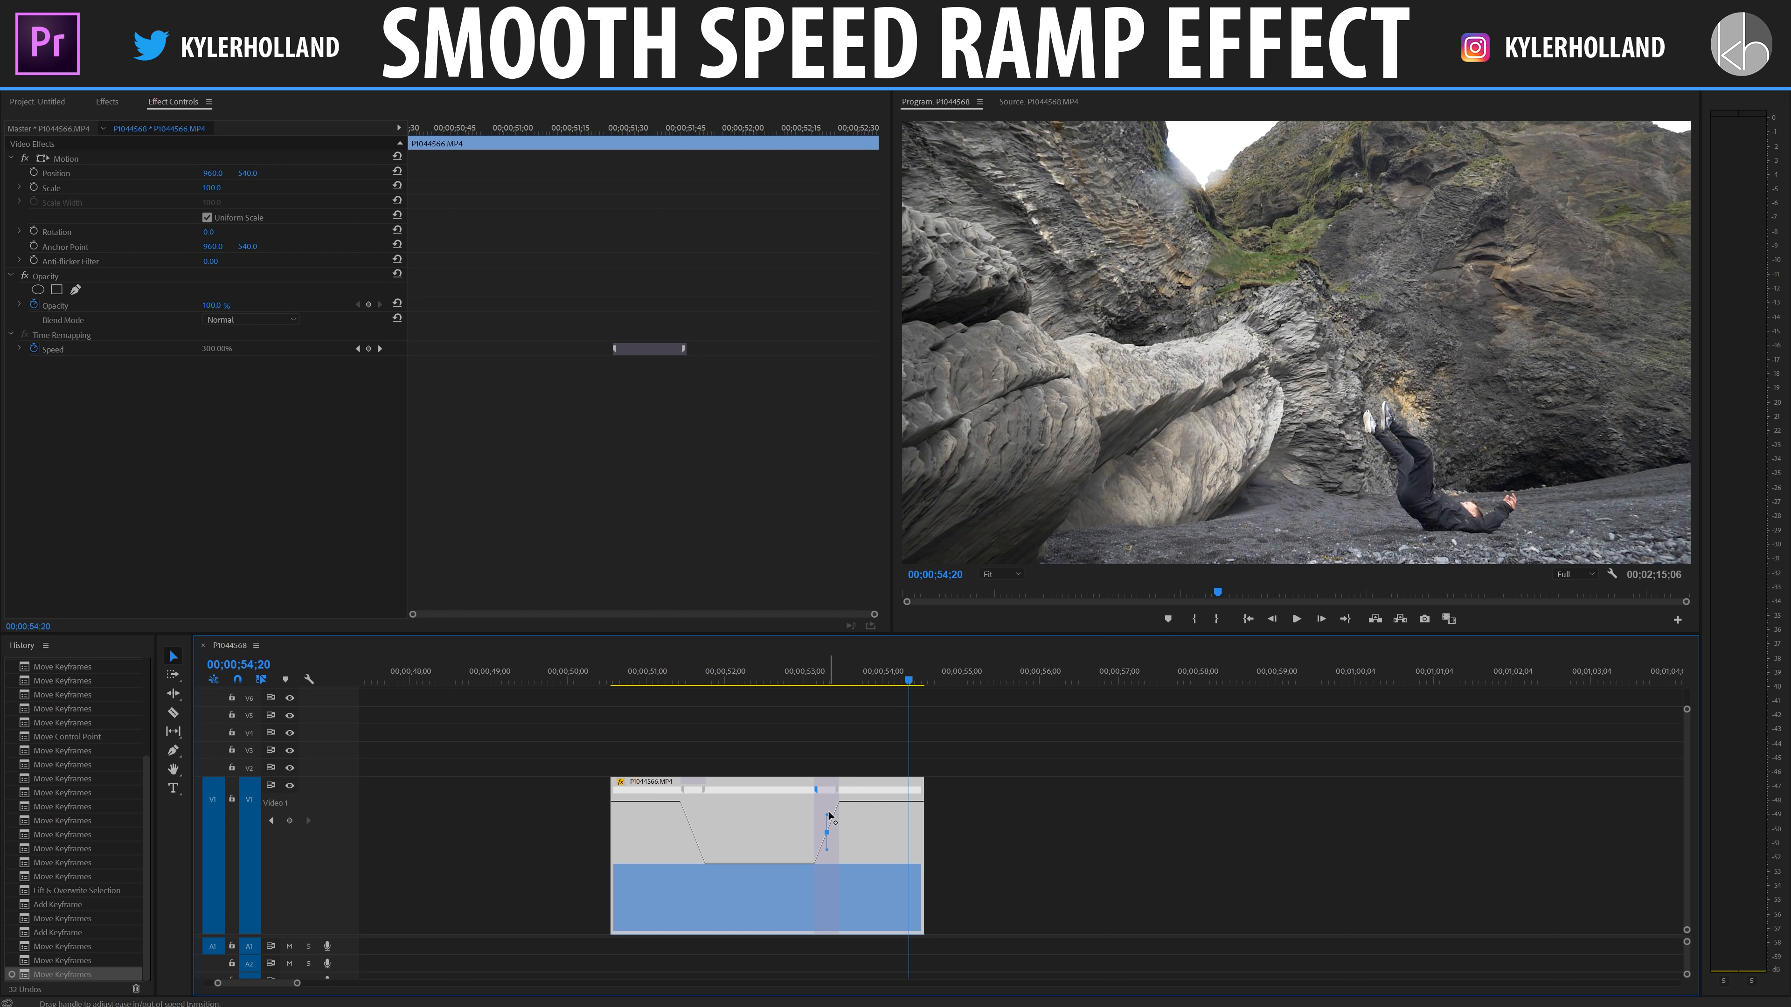
pyautogui.click(687, 820)
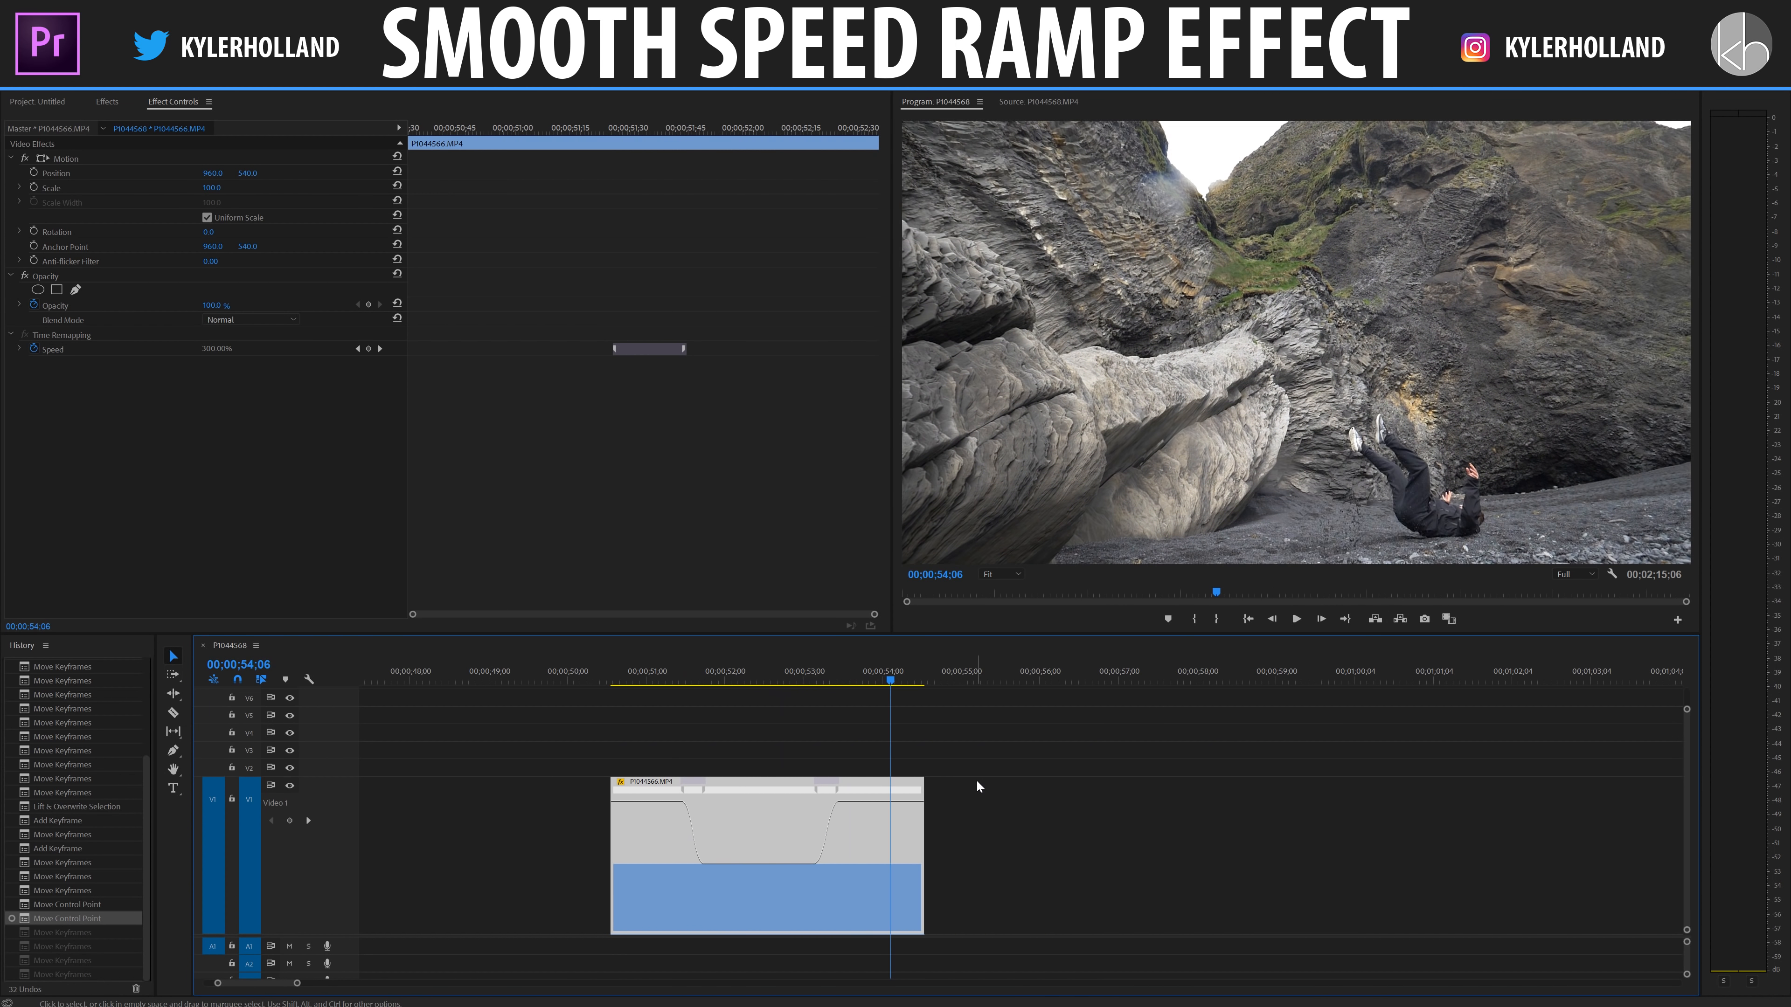
# Lengthen the rock jump clip's second speed transition so it starts near 00;00;52;04, and play the result from before the jump.
pyautogui.click(833, 682)
pyautogui.moveTo(834, 686); pyautogui.dragTo(731, 682)
pyautogui.moveTo(818, 797)
pyautogui.mouseDown()
pyautogui.moveTo(732, 812)
pyautogui.moveTo(847, 788)
pyautogui.mouseUp()
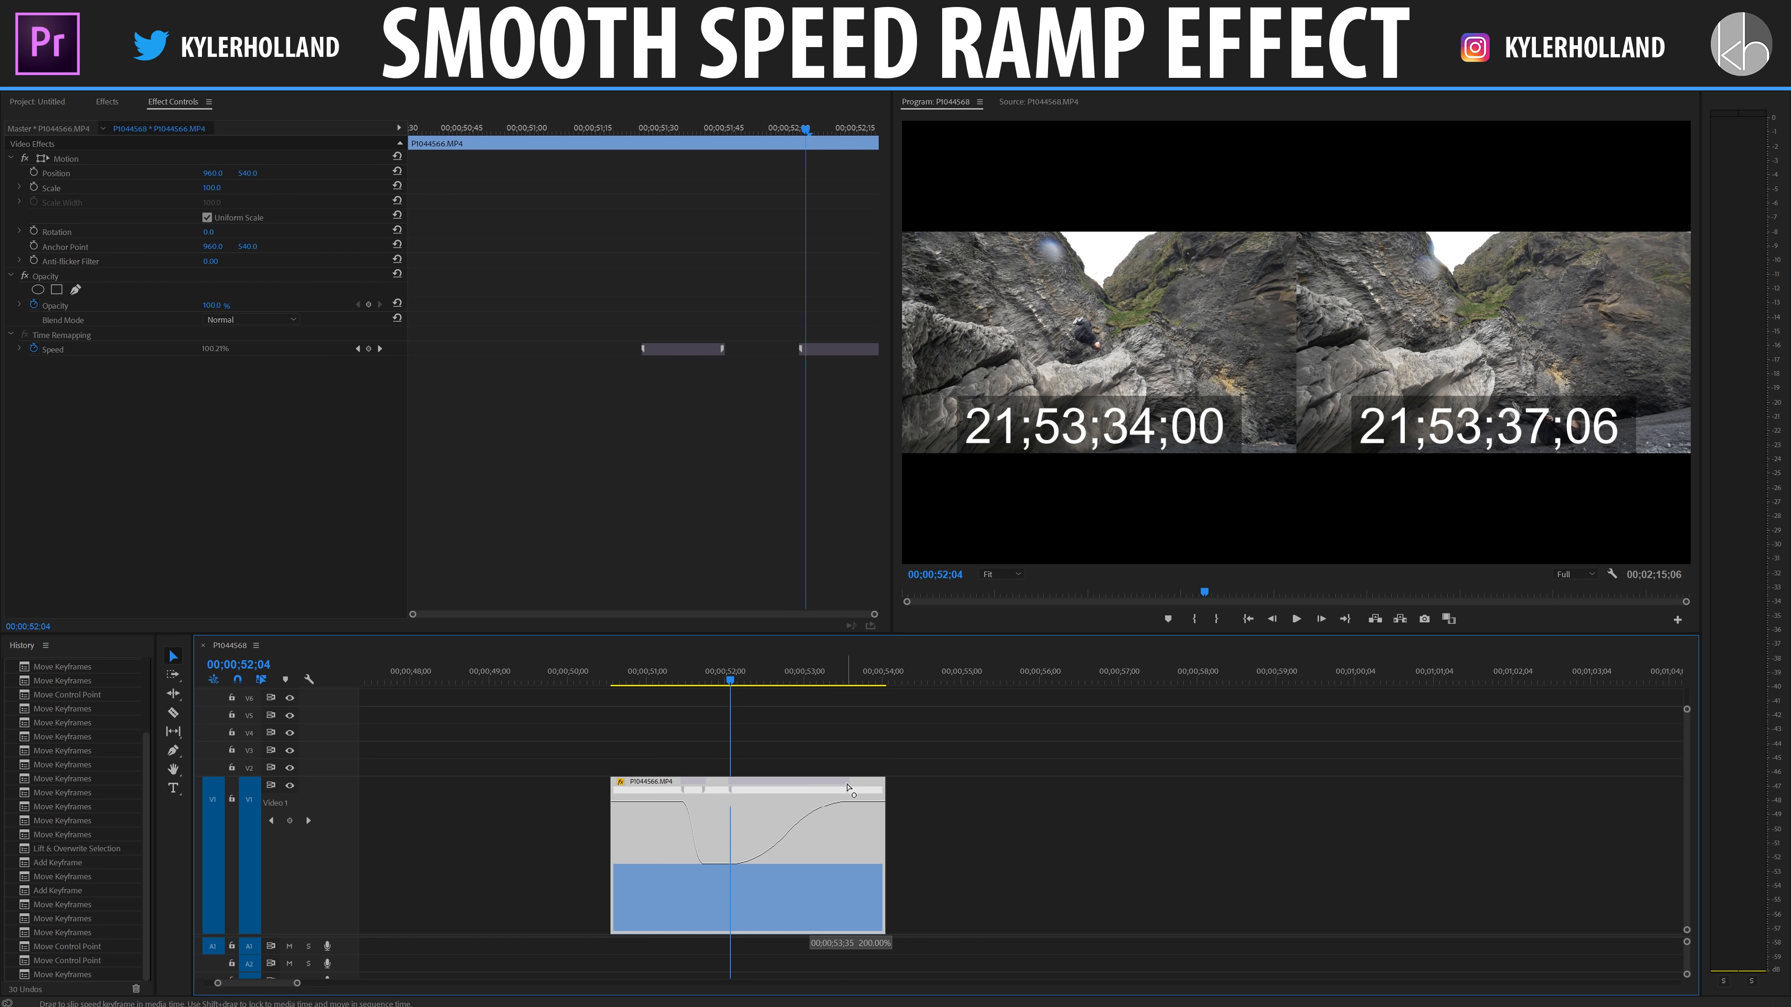
pyautogui.moveTo(846, 789); pyautogui.dragTo(847, 789)
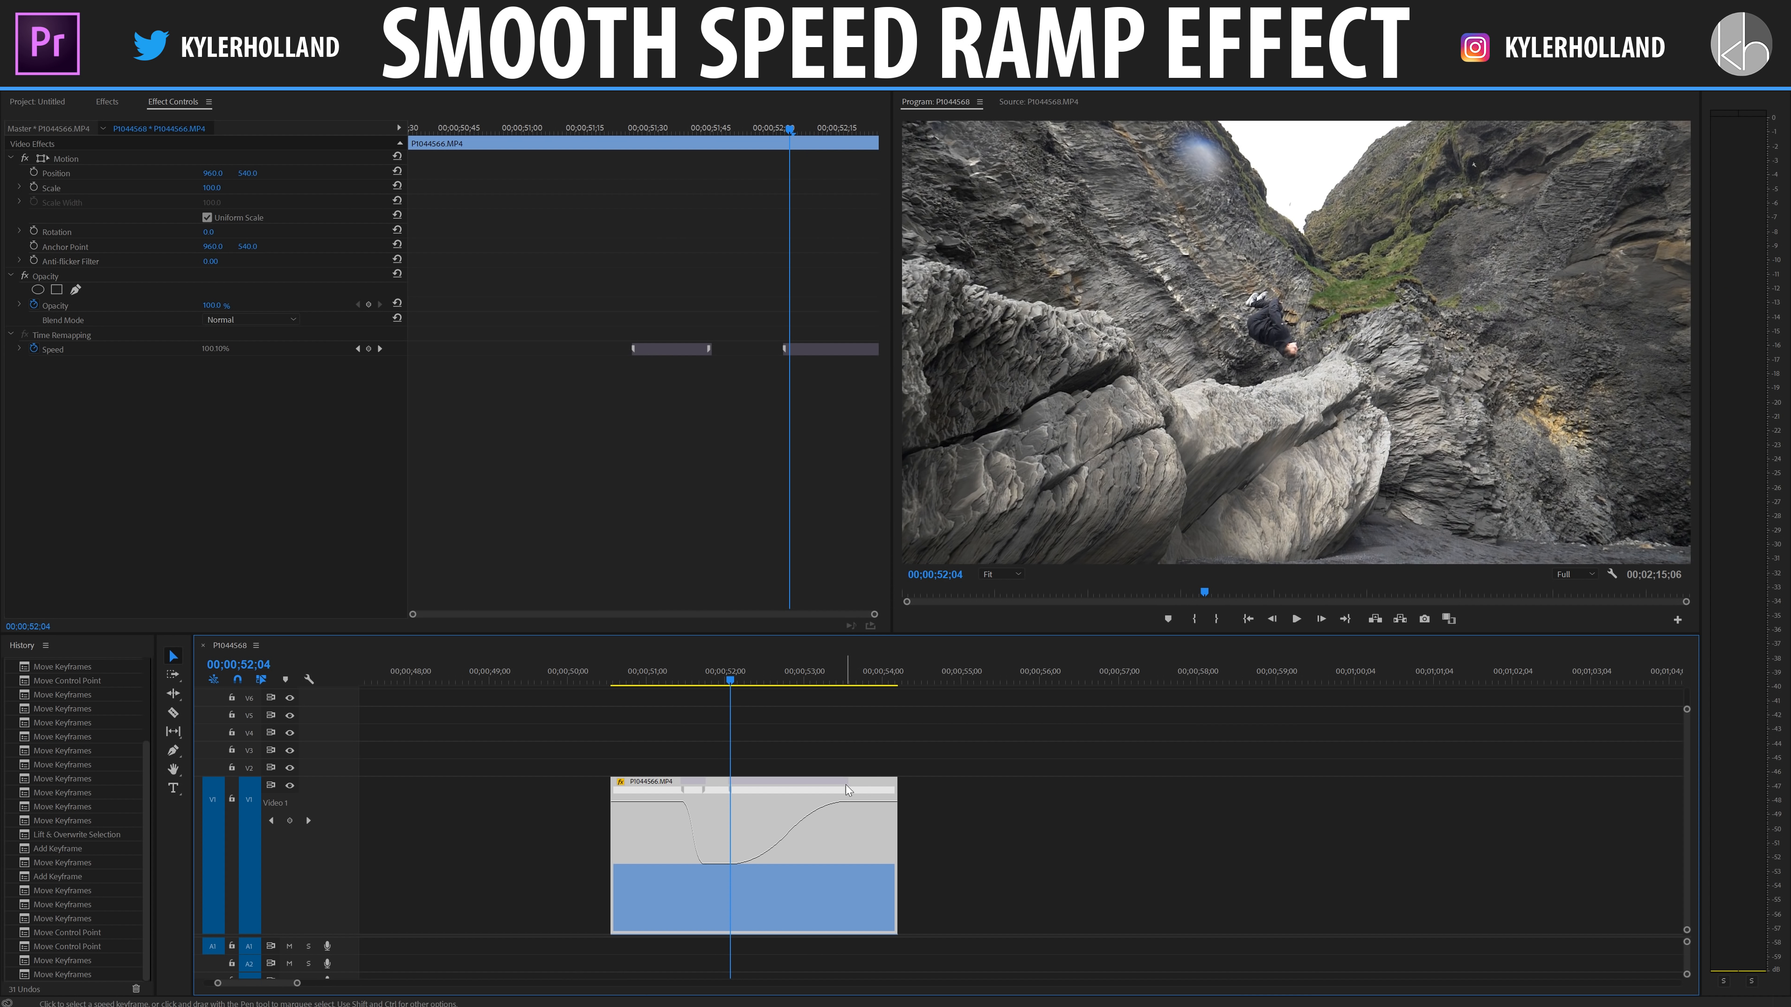
pyautogui.moveTo(731, 681); pyautogui.dragTo(669, 681)
pyautogui.press('space')
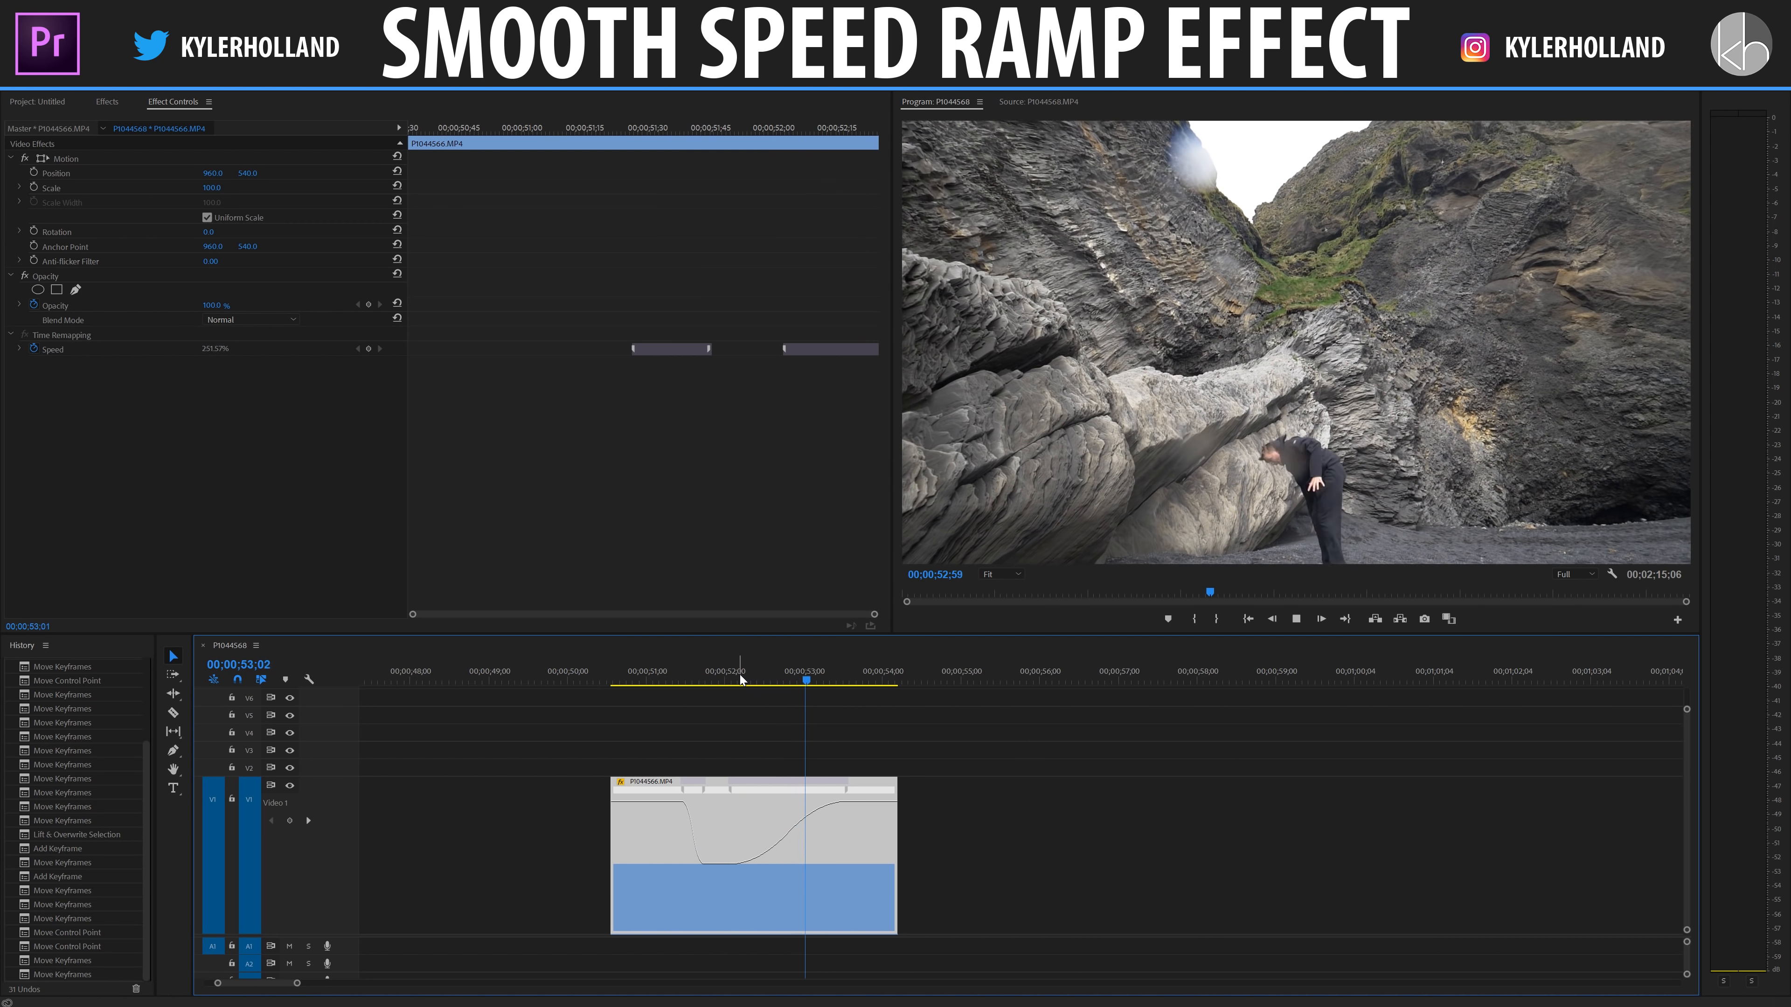
# Extend the end of the rock jump clip to include more footage and play it through the landing.
pyautogui.moveTo(897, 847); pyautogui.dragTo(1057, 847)
pyautogui.click(775, 684)
pyautogui.press('space')
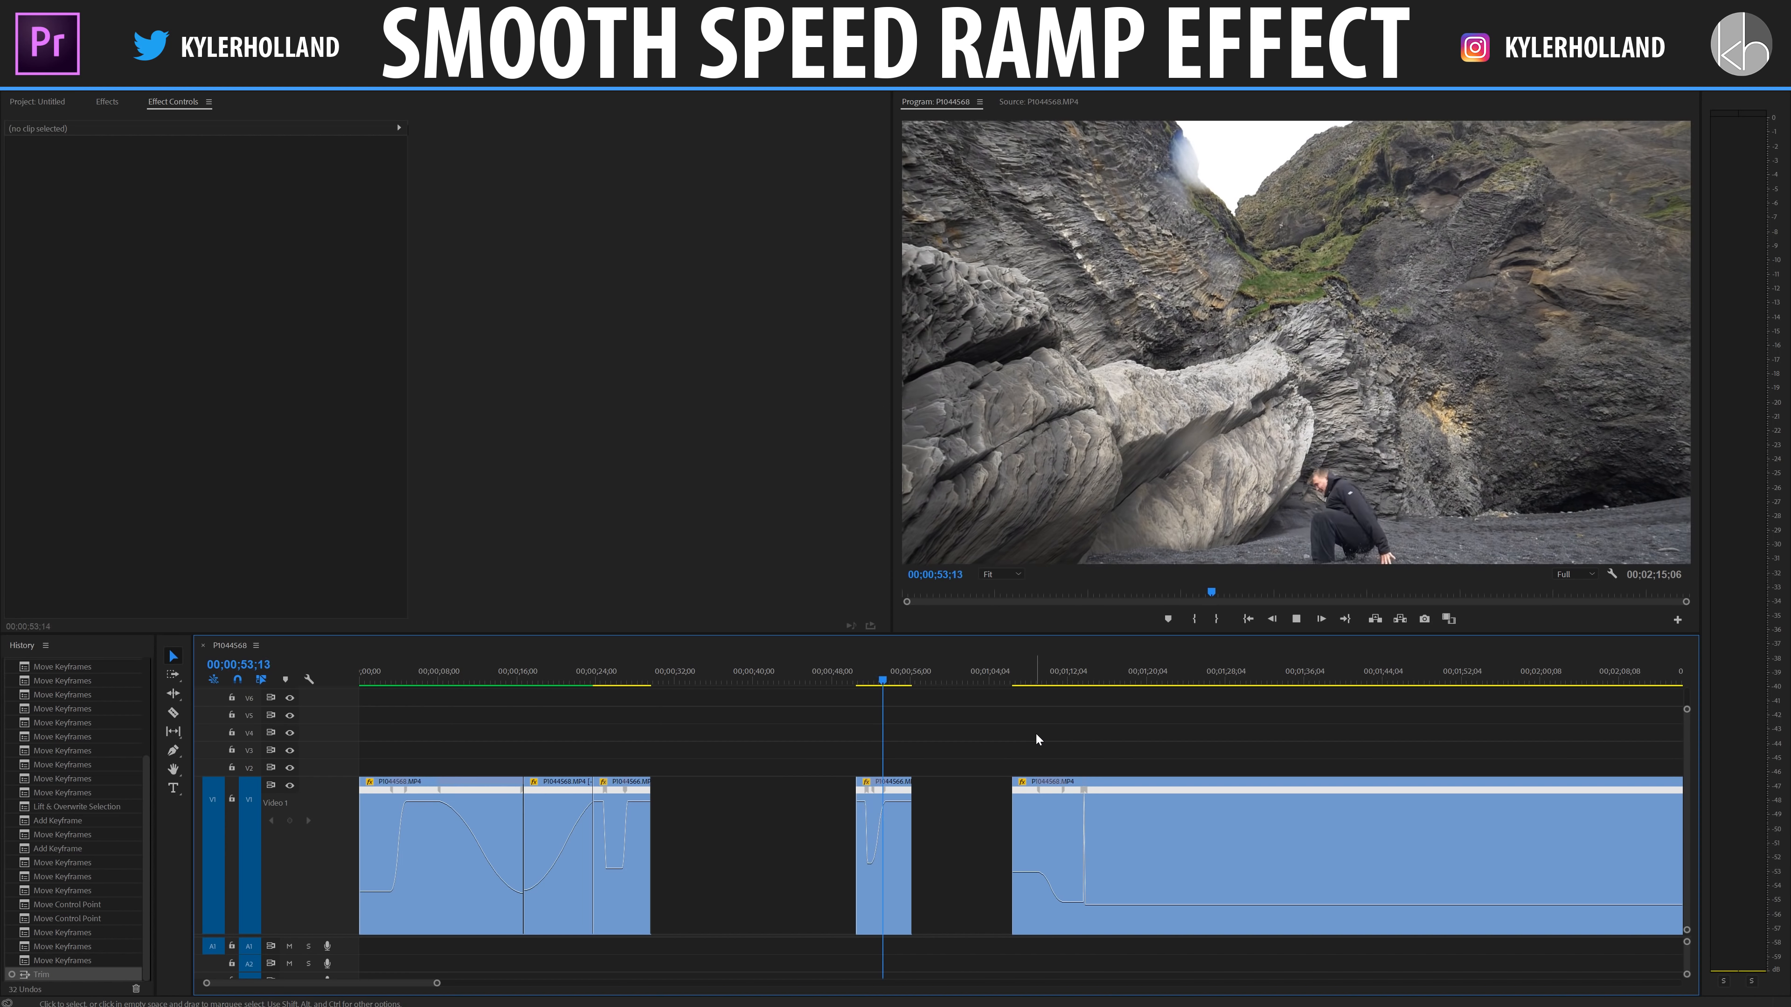
pyautogui.press('space')
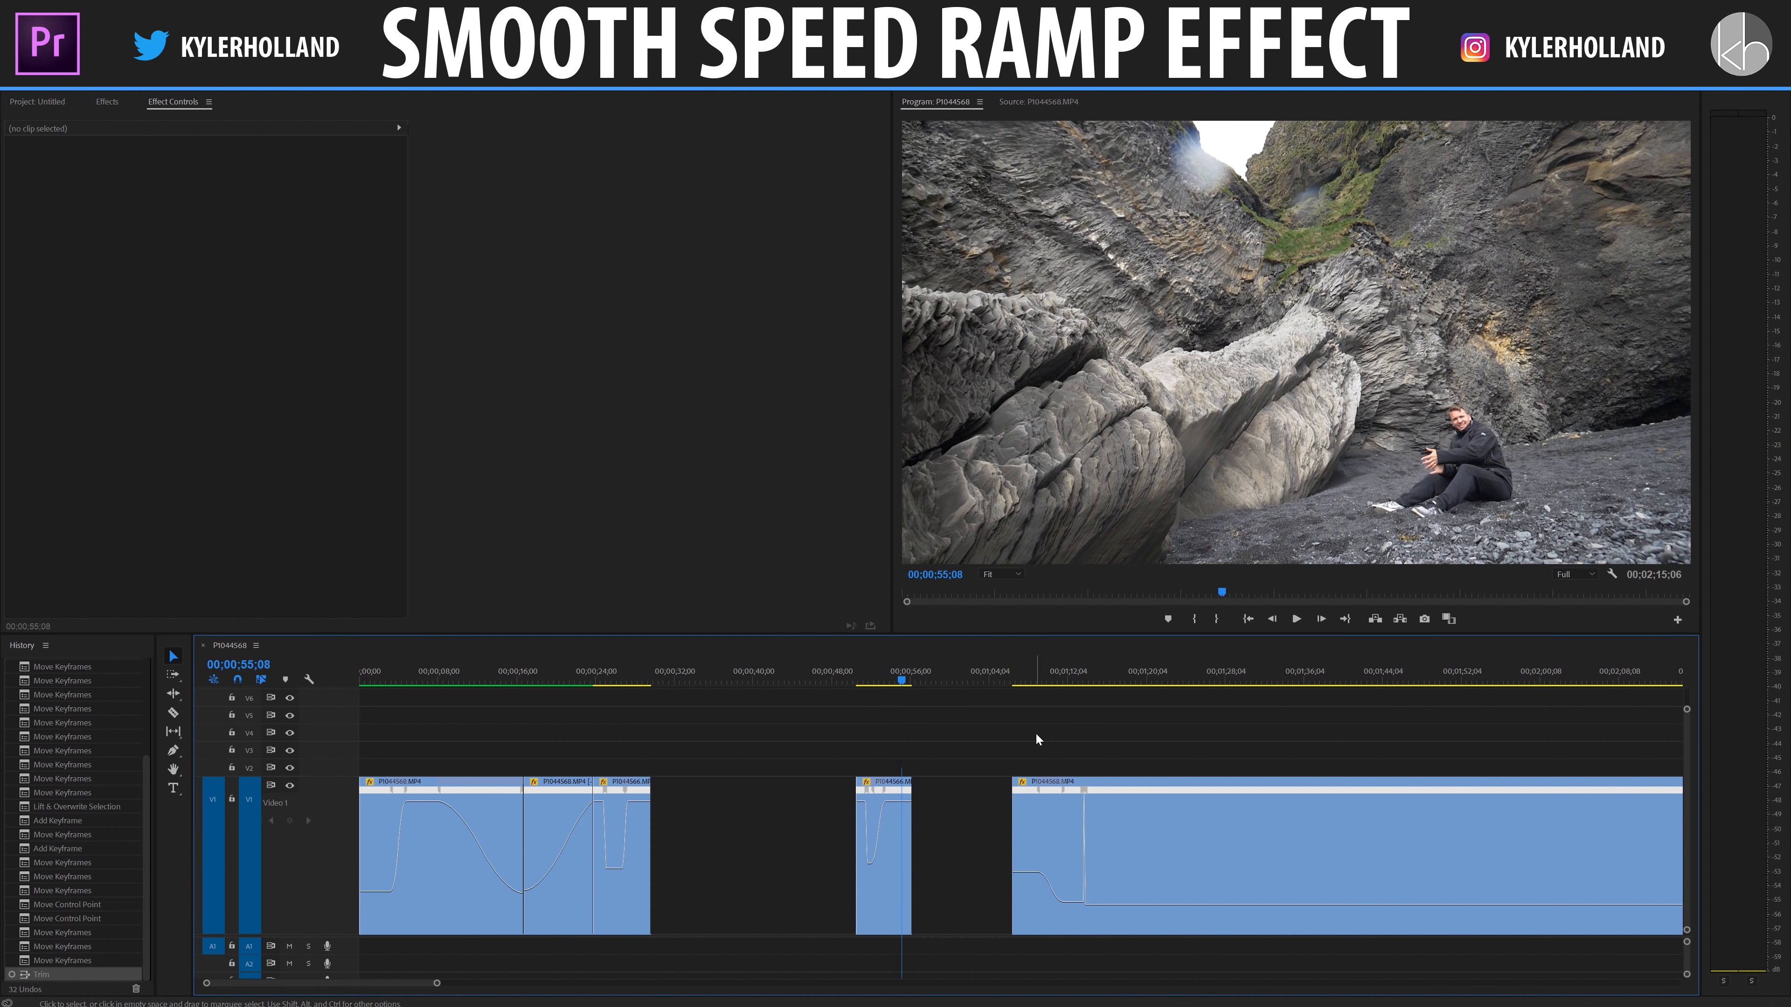
# Play the beach clip from the start of the sequence in the enlarged program view, and return to the normal layout.
pyautogui.click(361, 684)
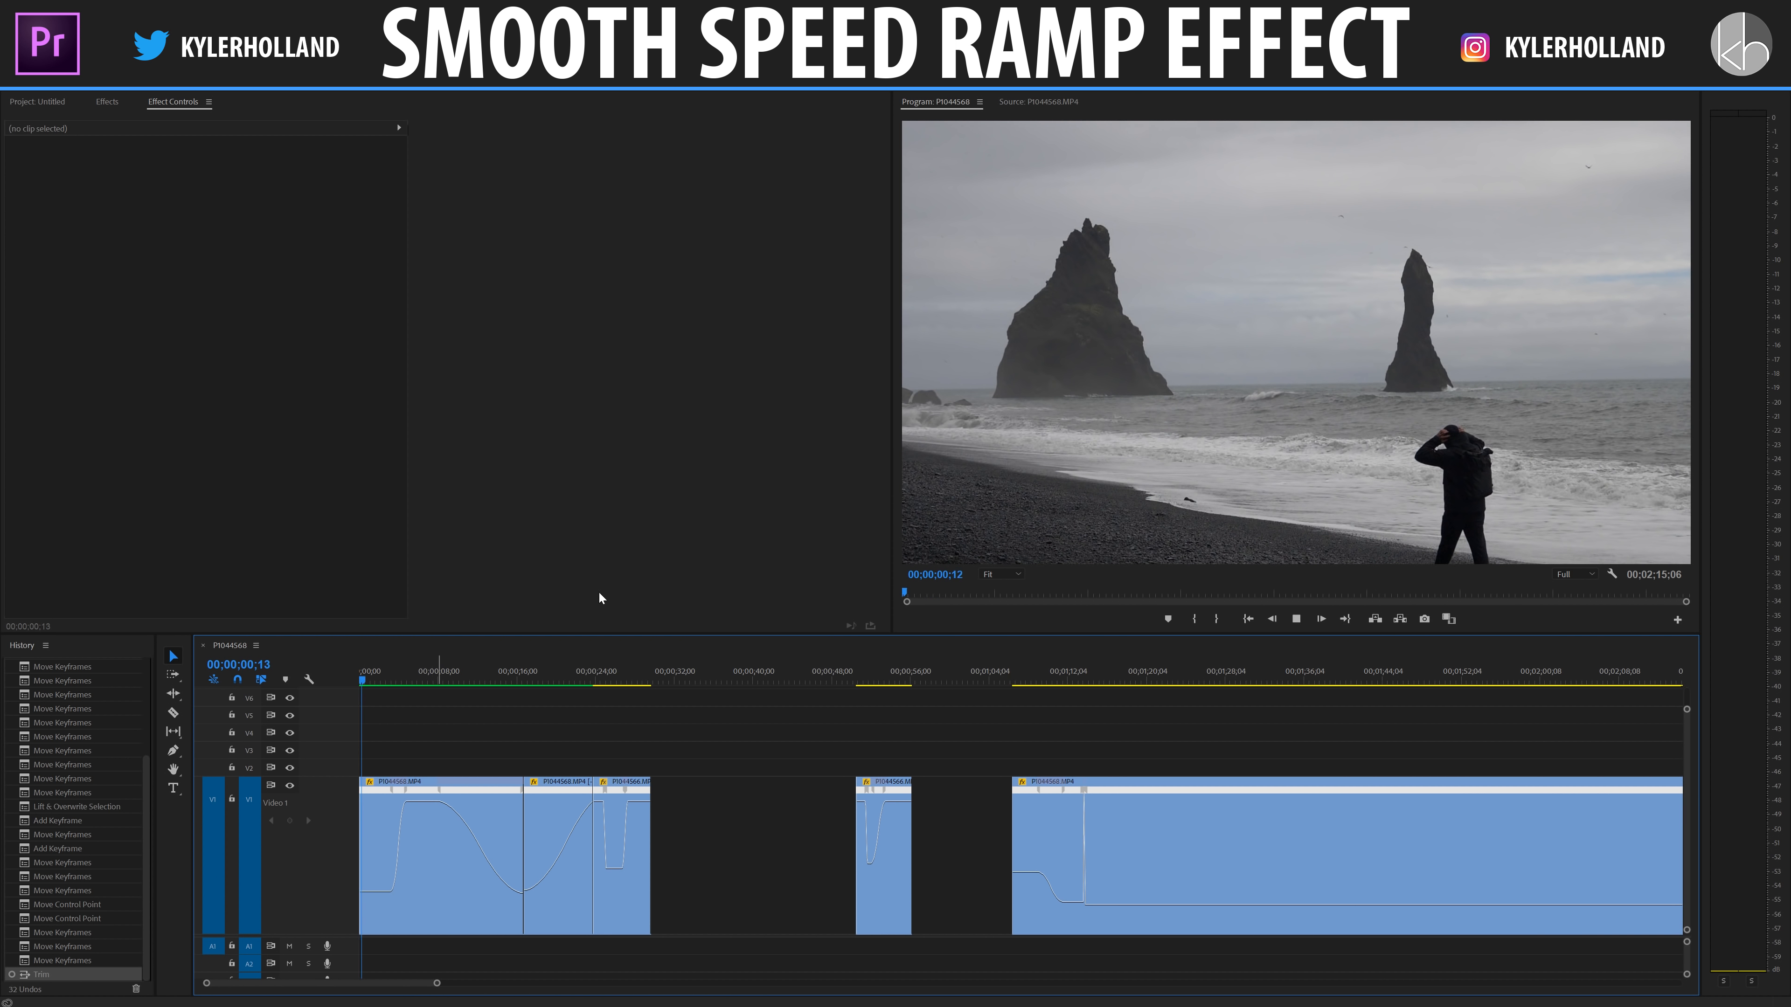
pyautogui.press('`')
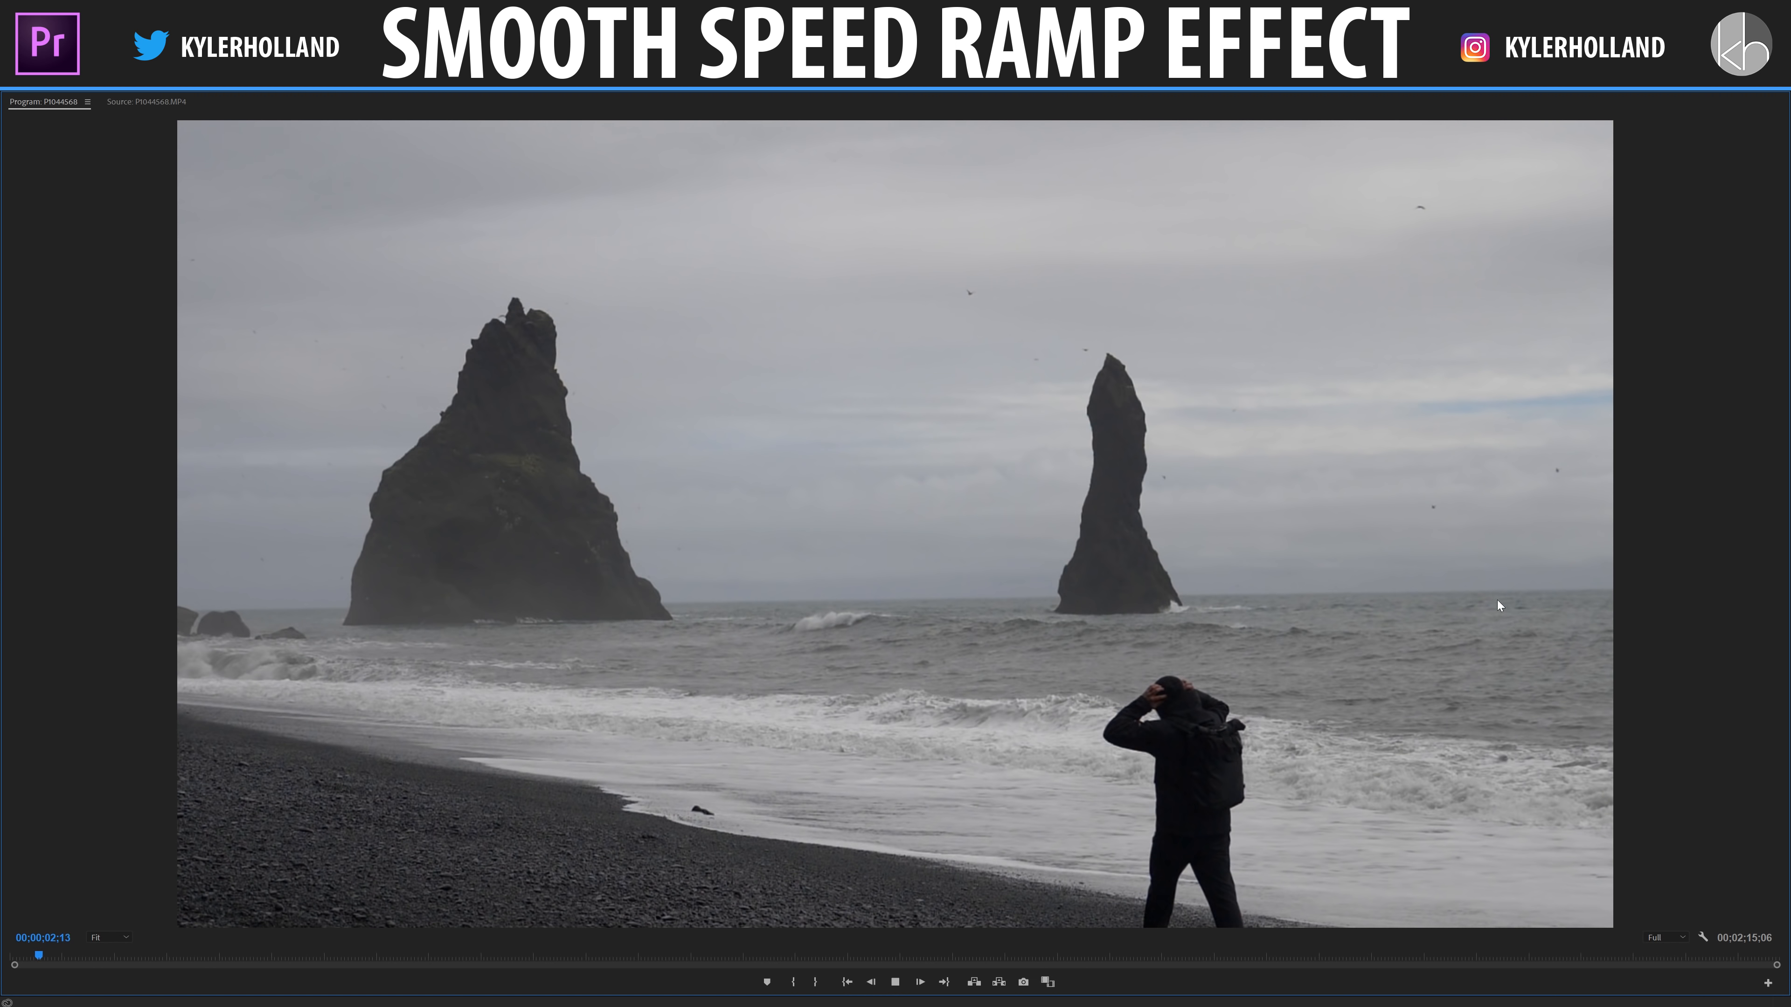
pyautogui.press('`')
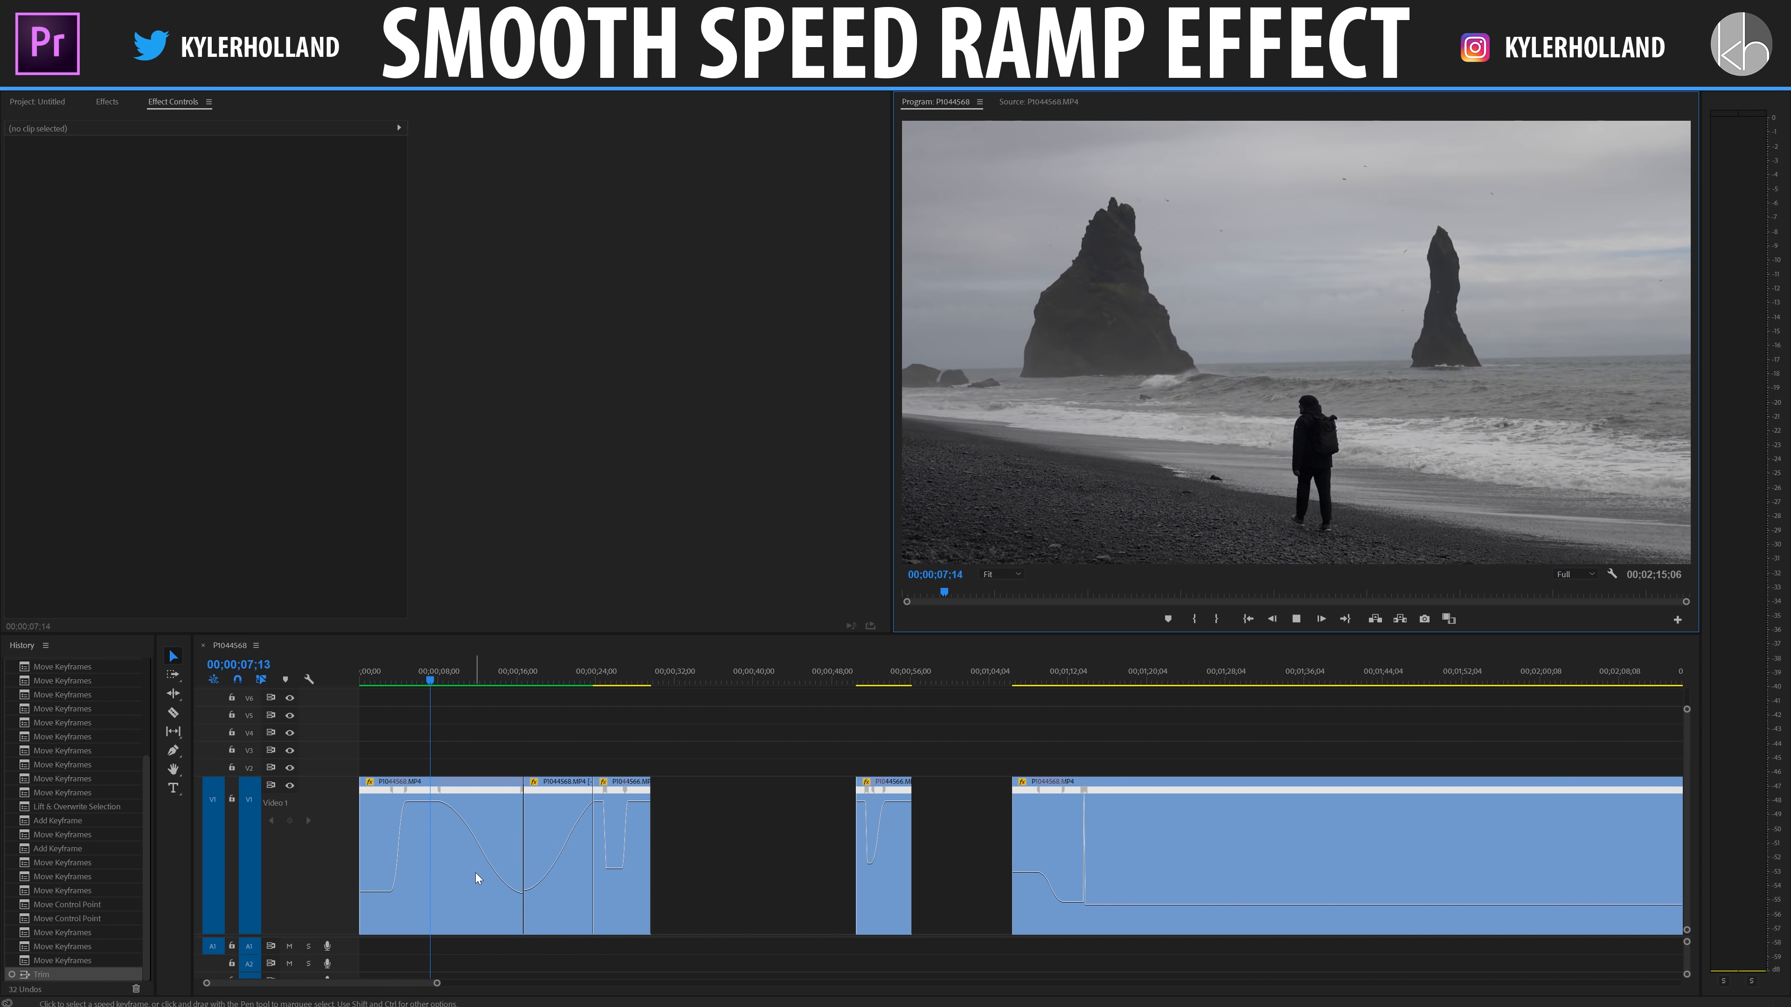
# Set the first beach clip's time interpolation to Optical Flow in its speed and duration settings.
pyautogui.rightClick(476, 873)
pyautogui.click(527, 634)
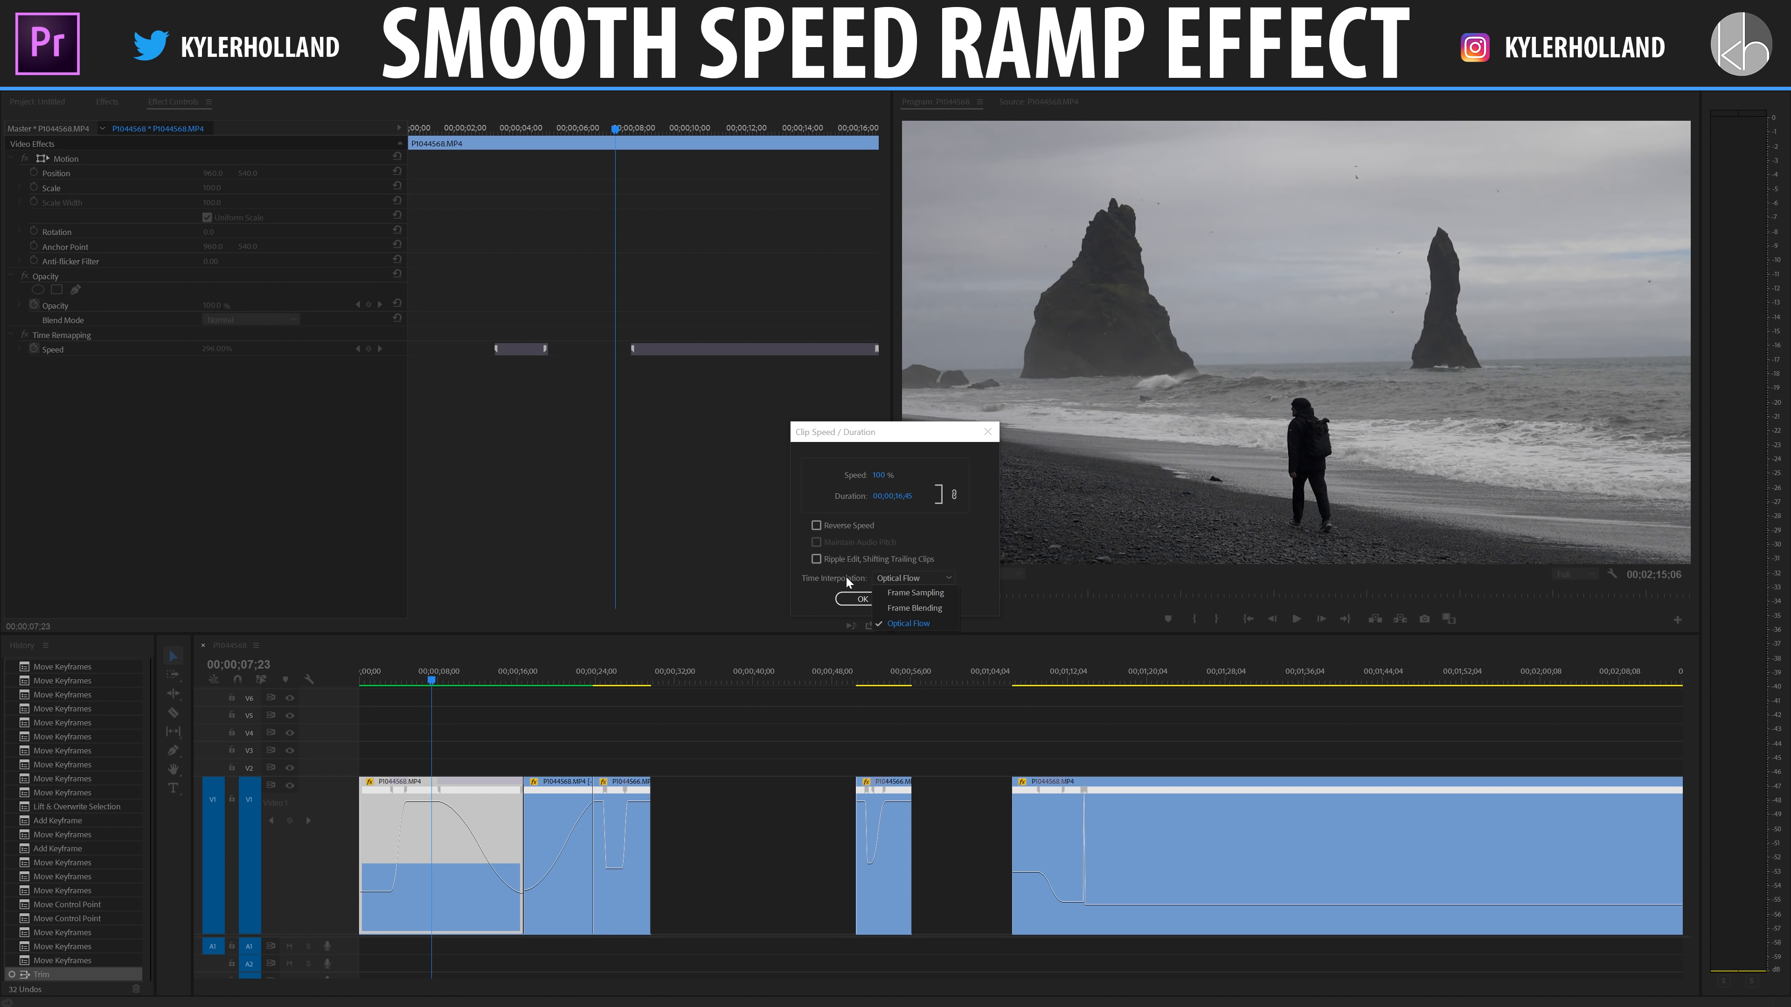
pyautogui.click(906, 625)
pyautogui.click(861, 599)
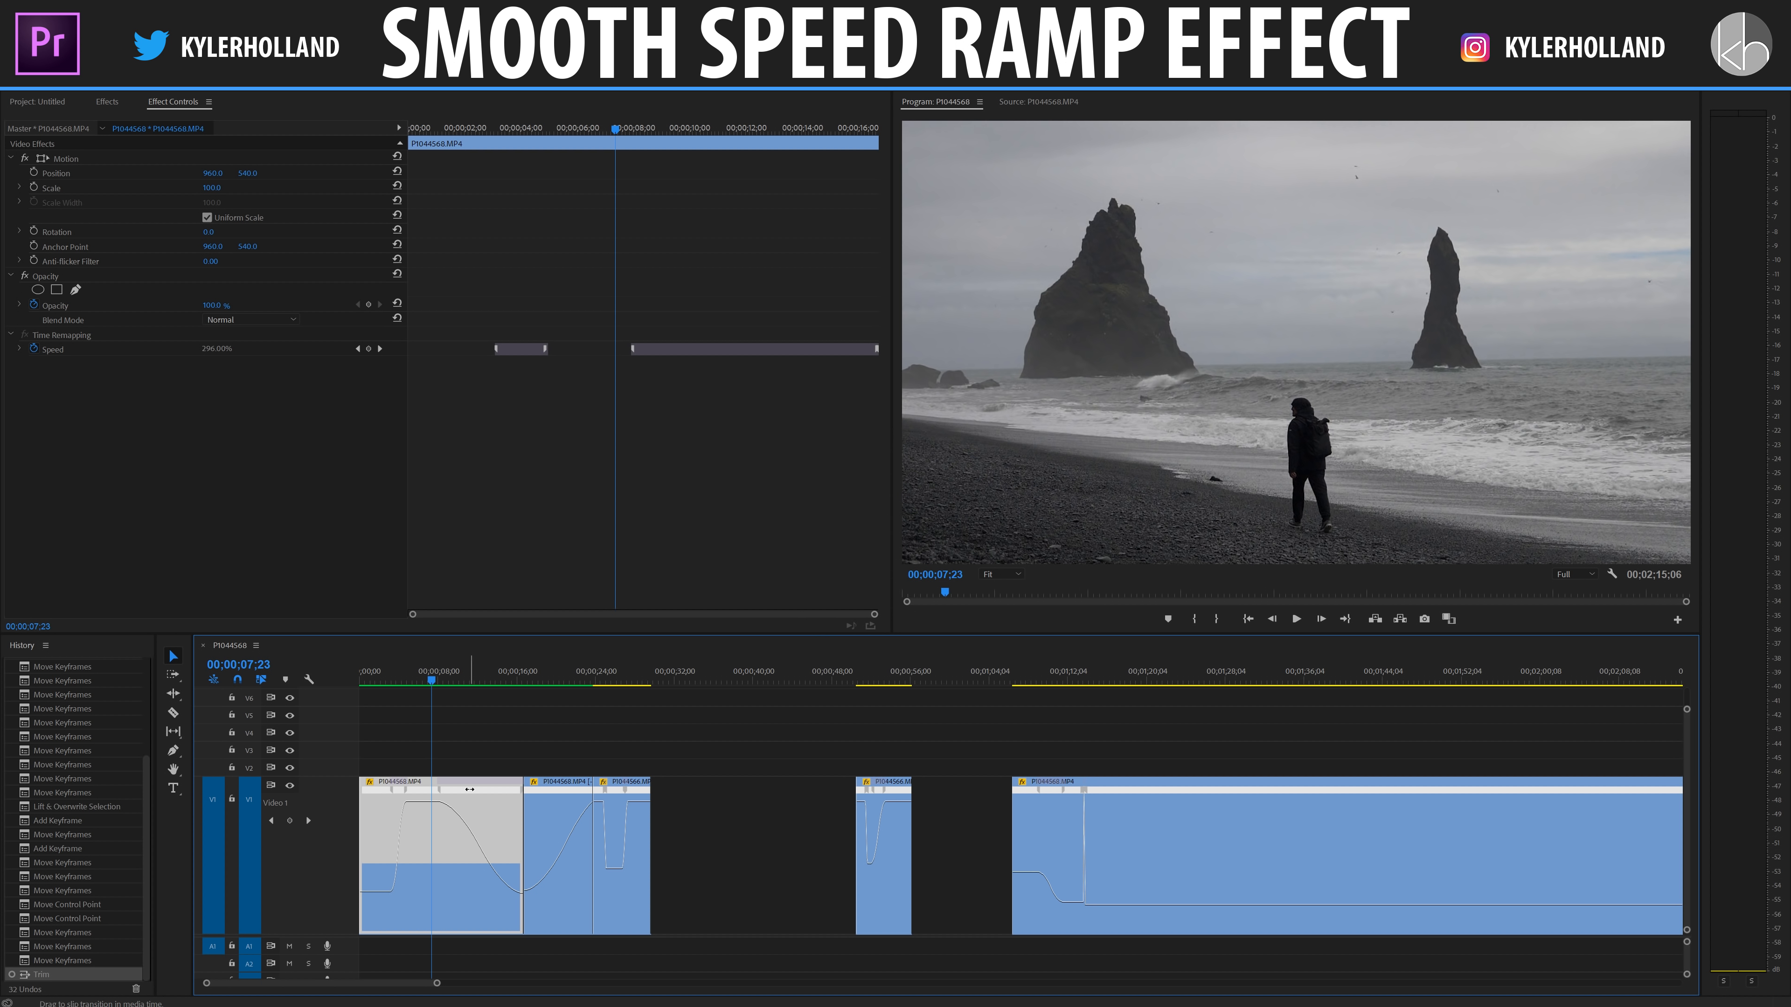
# Mark the first beach clip as the in-to-out range, render it, and play the rendered result in the enlarged program view.
pyautogui.click(465, 807)
pyautogui.press('x')
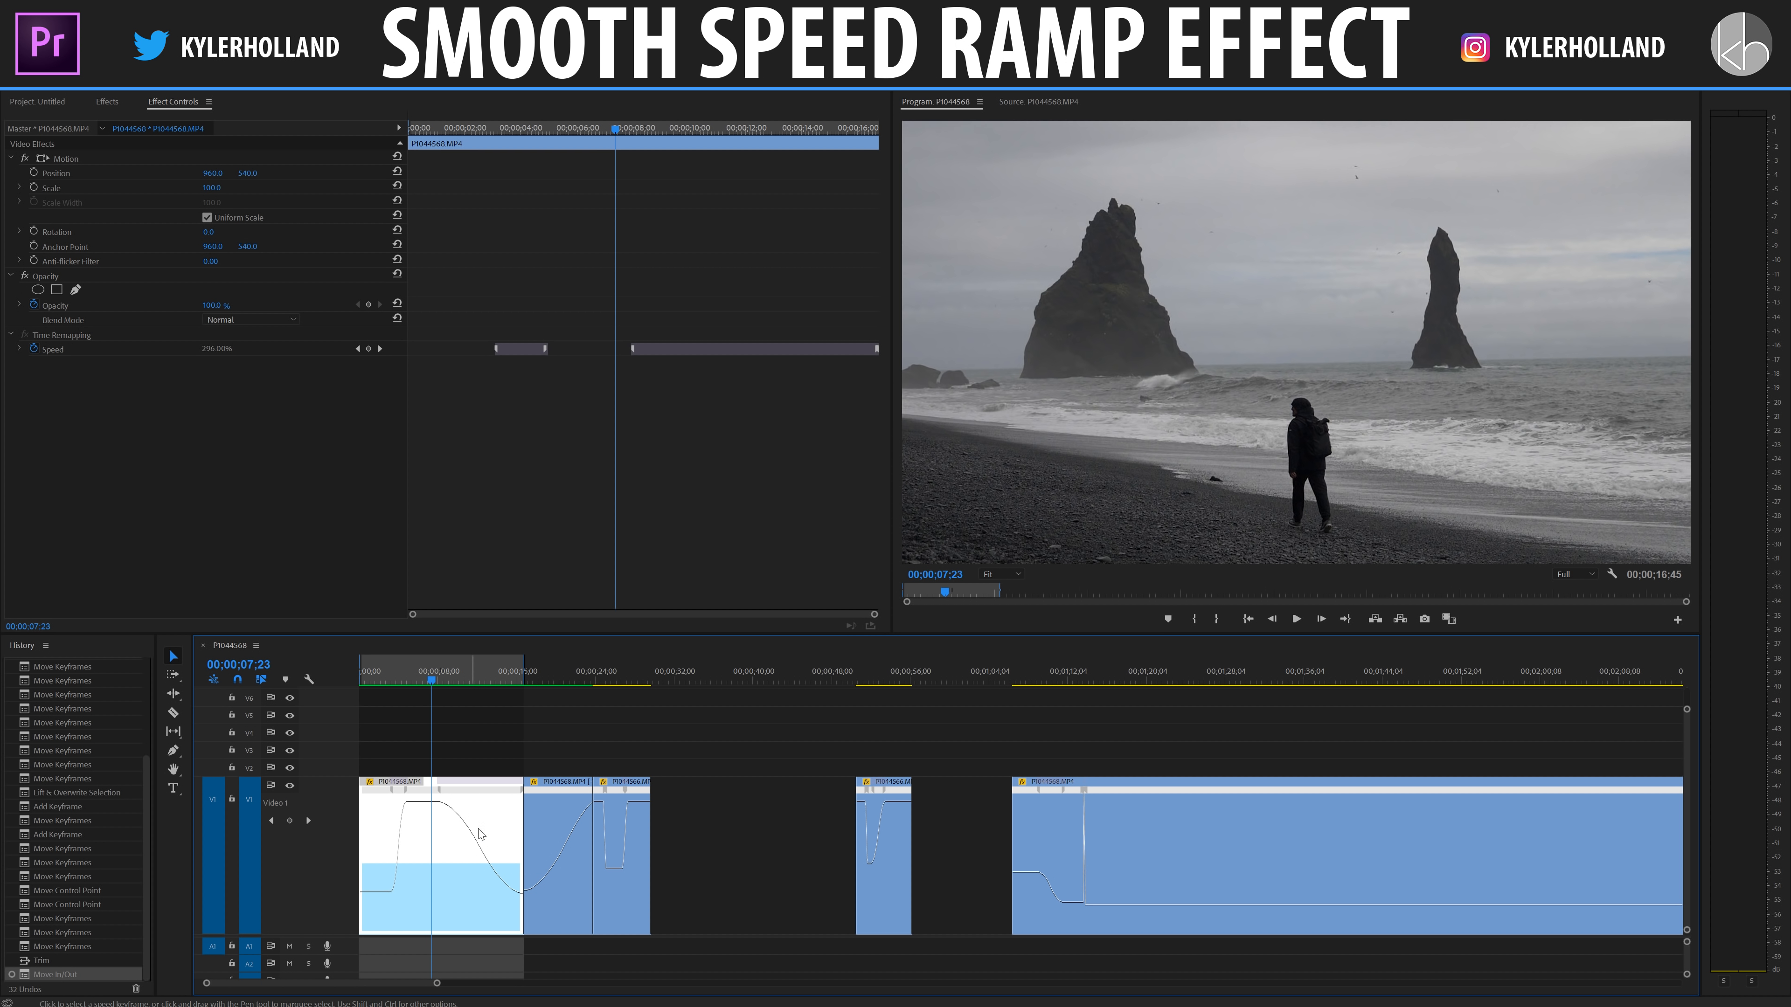
pyautogui.click(77, 72)
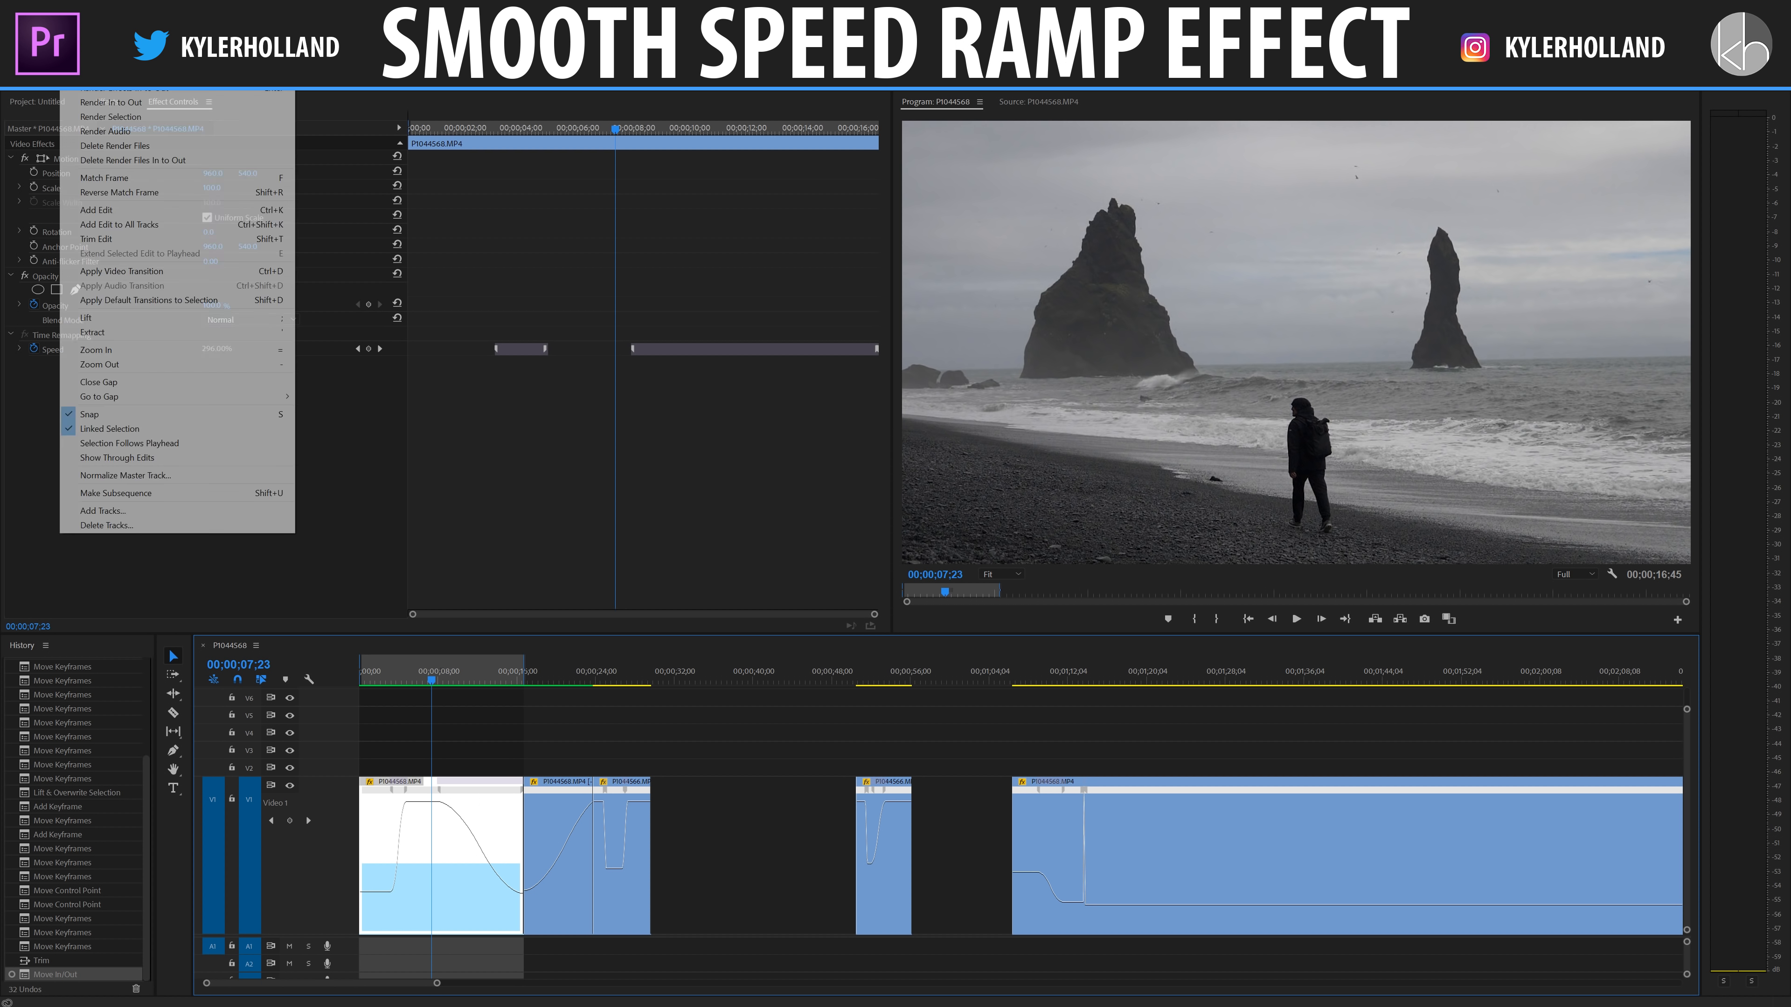
pyautogui.click(128, 110)
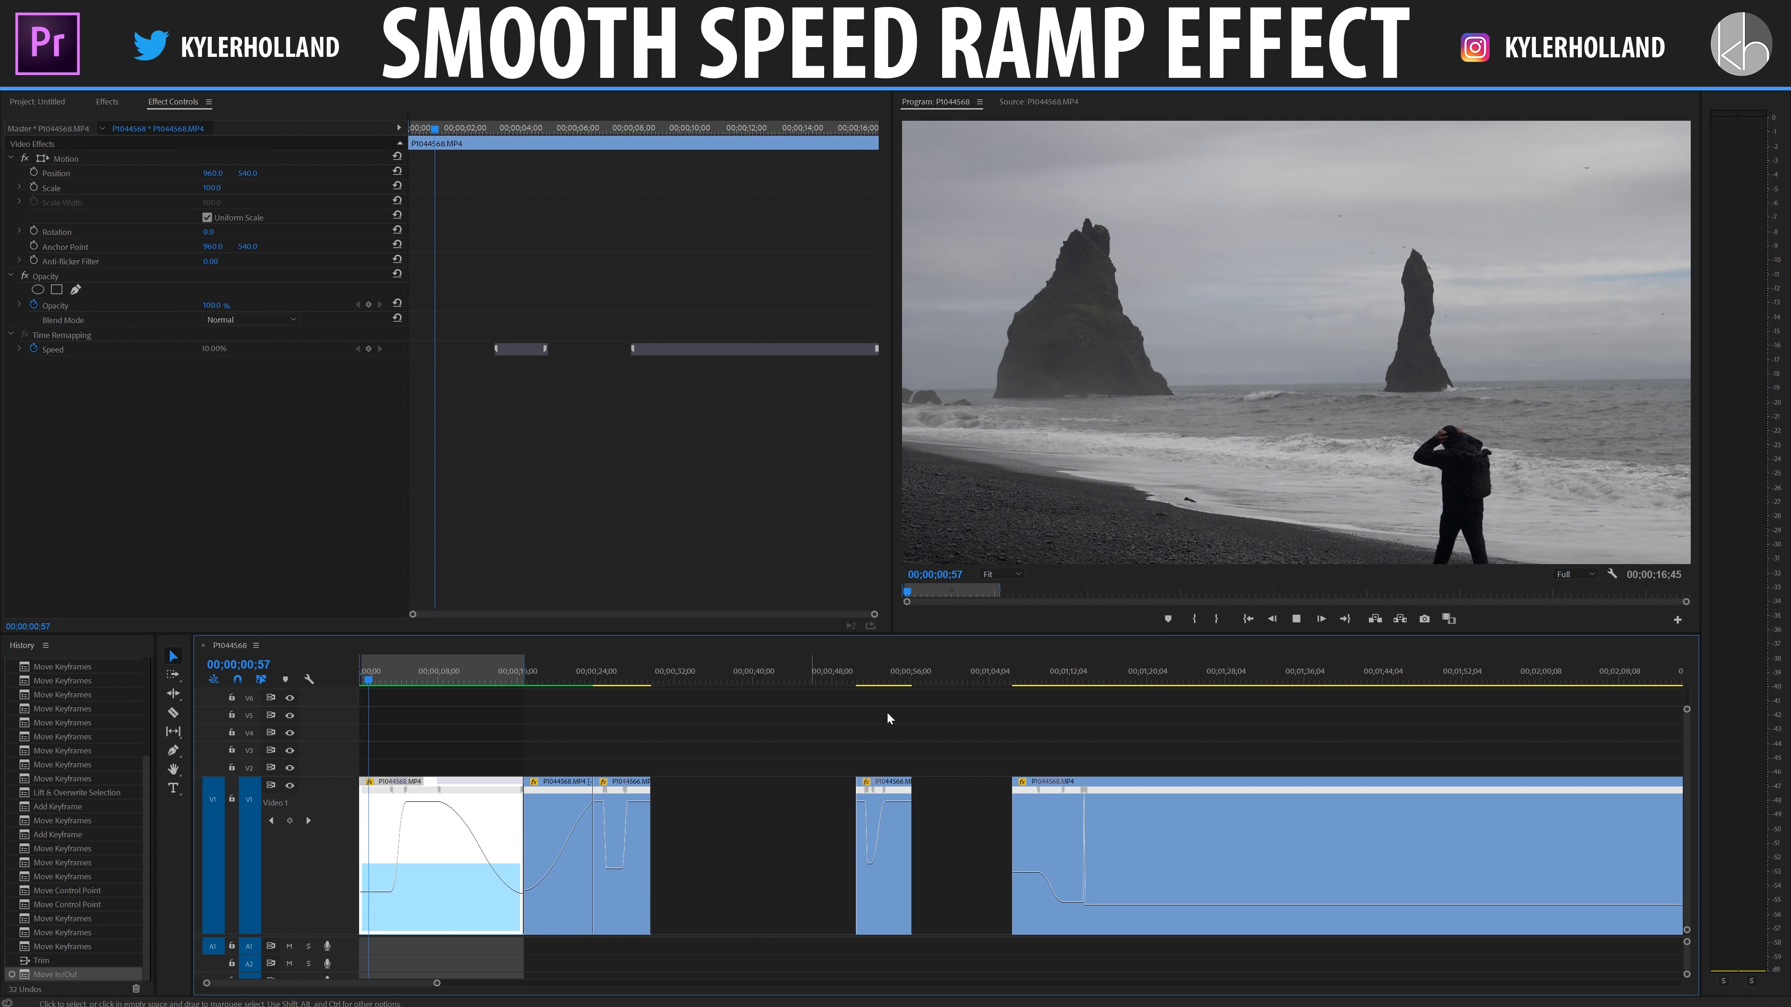
pyautogui.press('`')
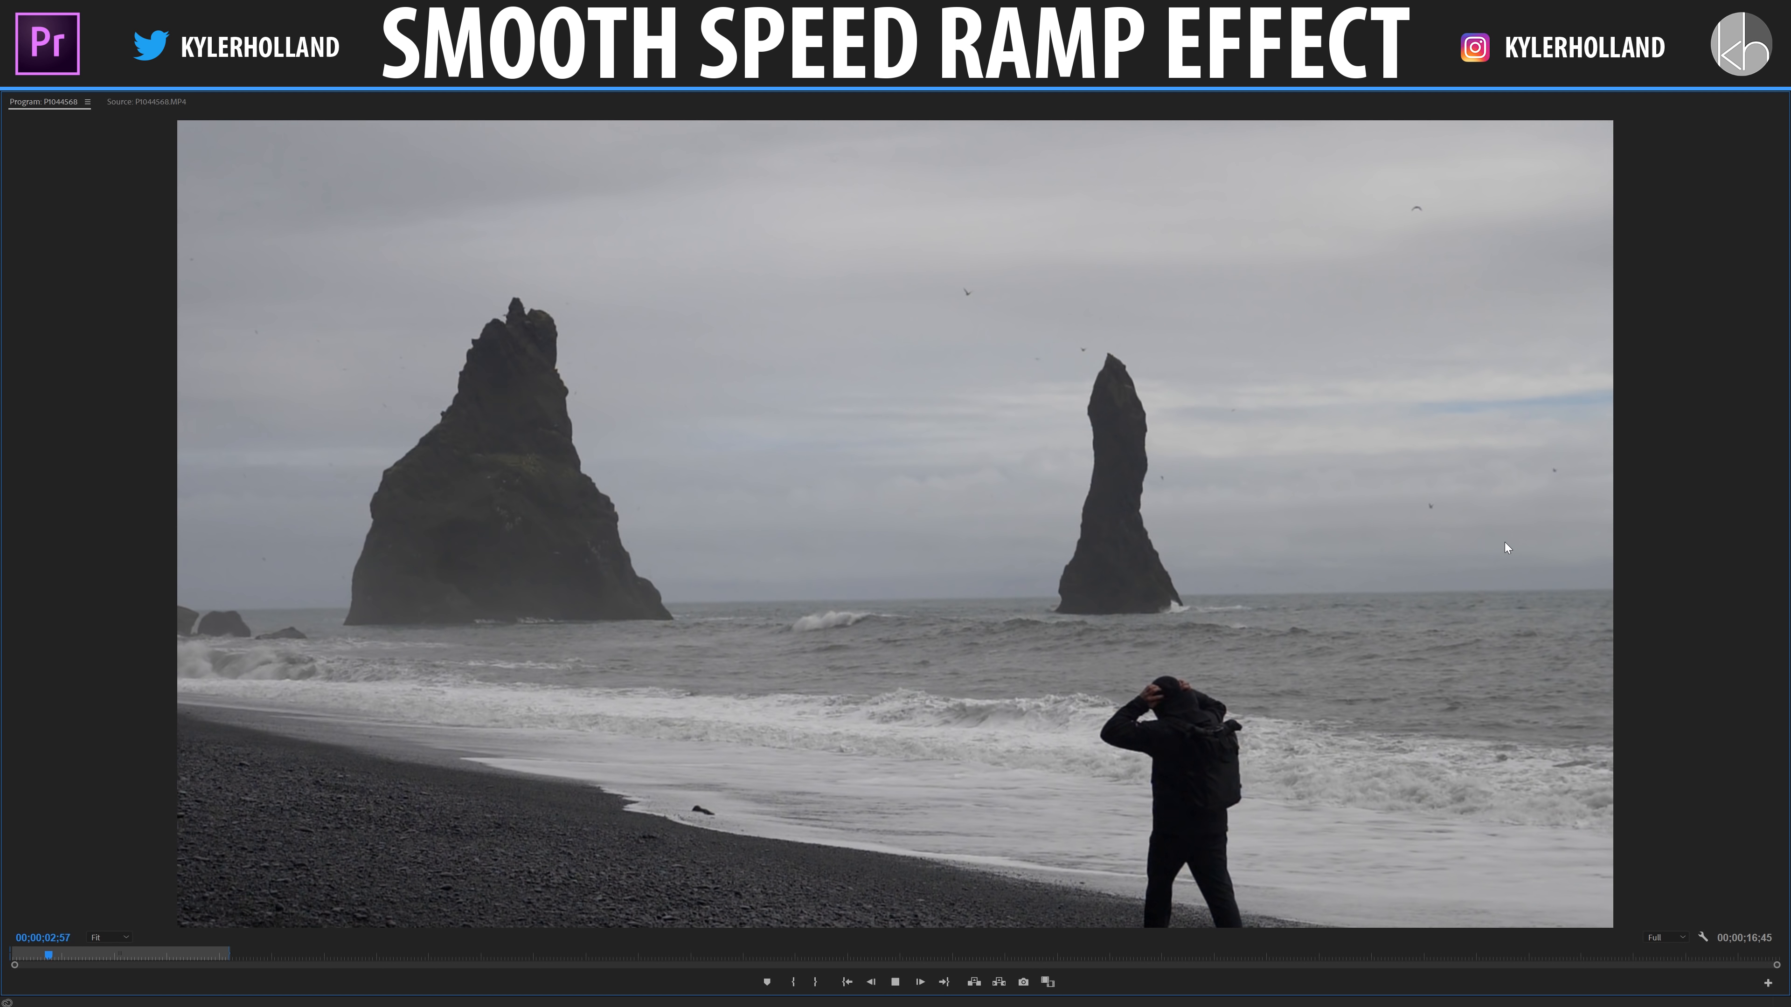